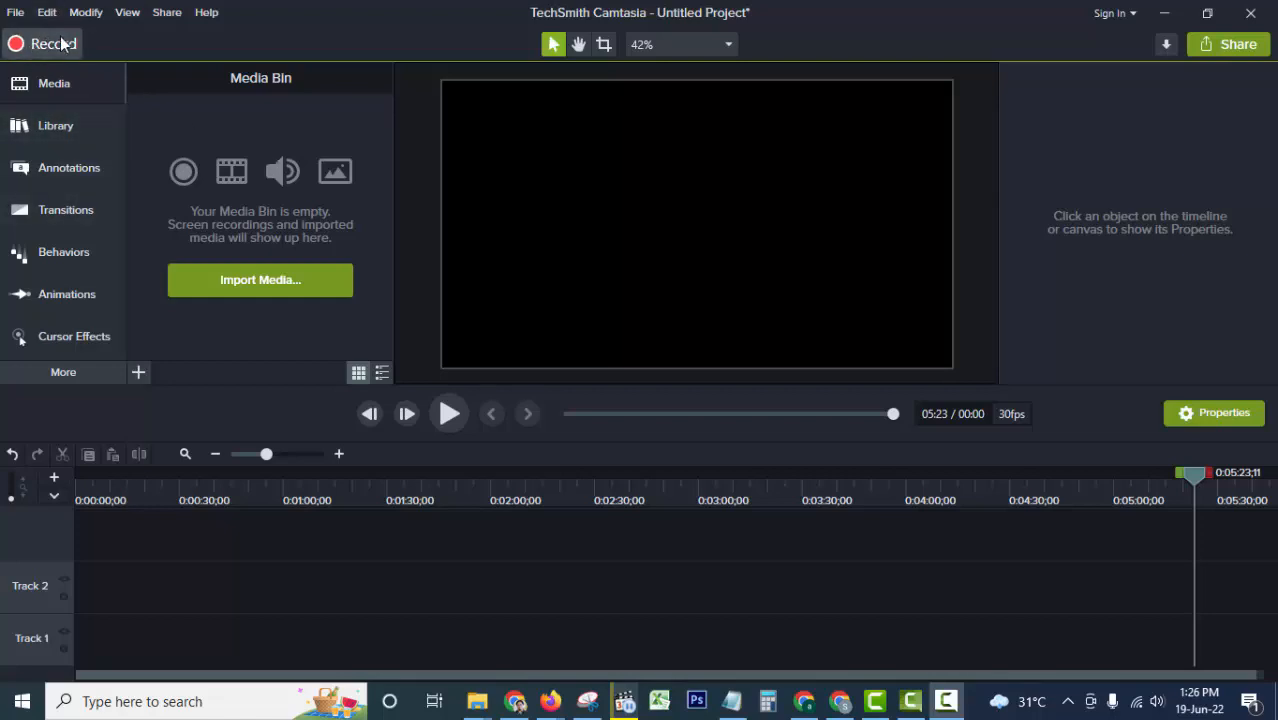
- Start the screen recorder, dismiss its shortcut error and return to the video project
{"action": "left_click", "coordinate": [60, 37]}
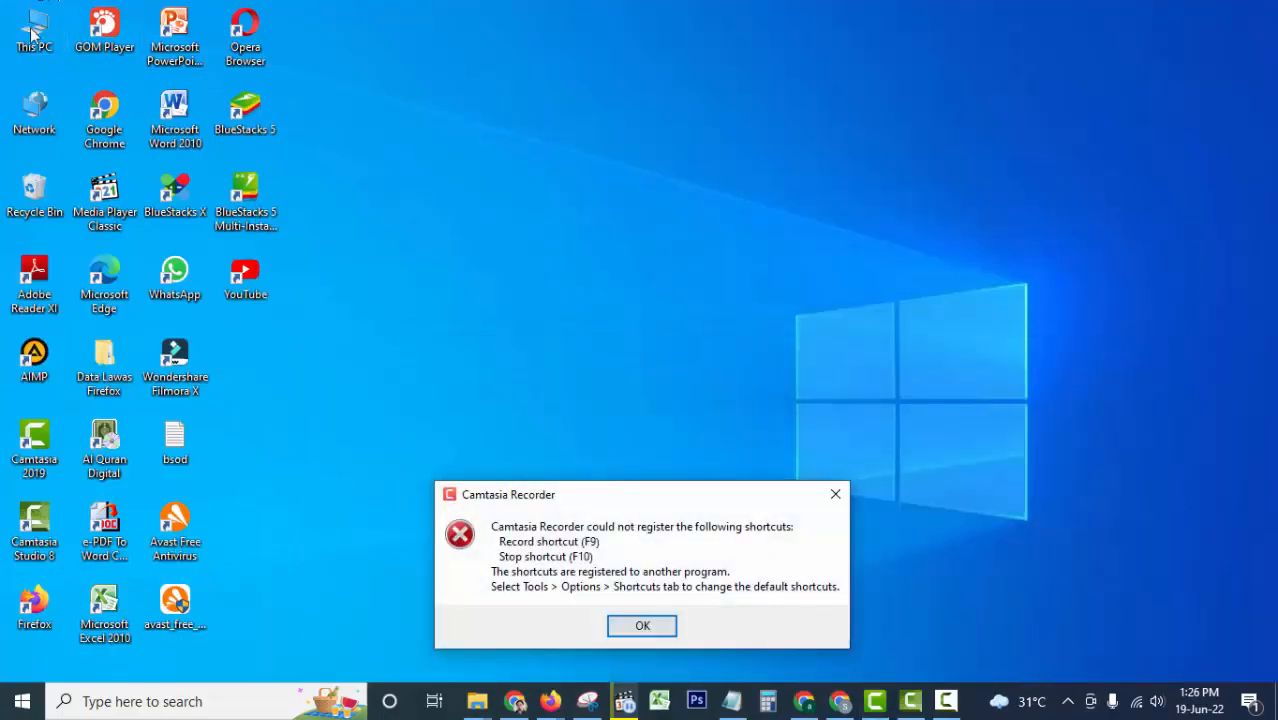
{"action": "left_click", "coordinate": [645, 627]}
{"action": "left_click", "coordinate": [1227, 541]}
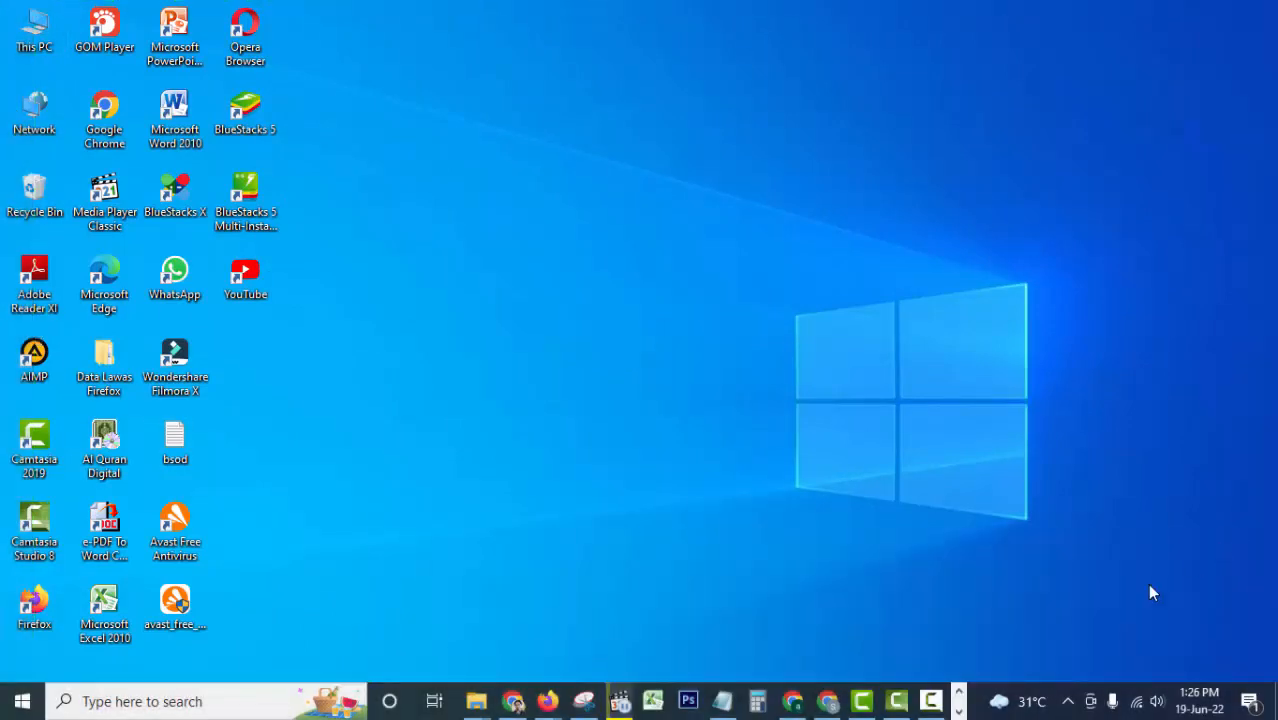
{"action": "left_click", "coordinate": [876, 701]}
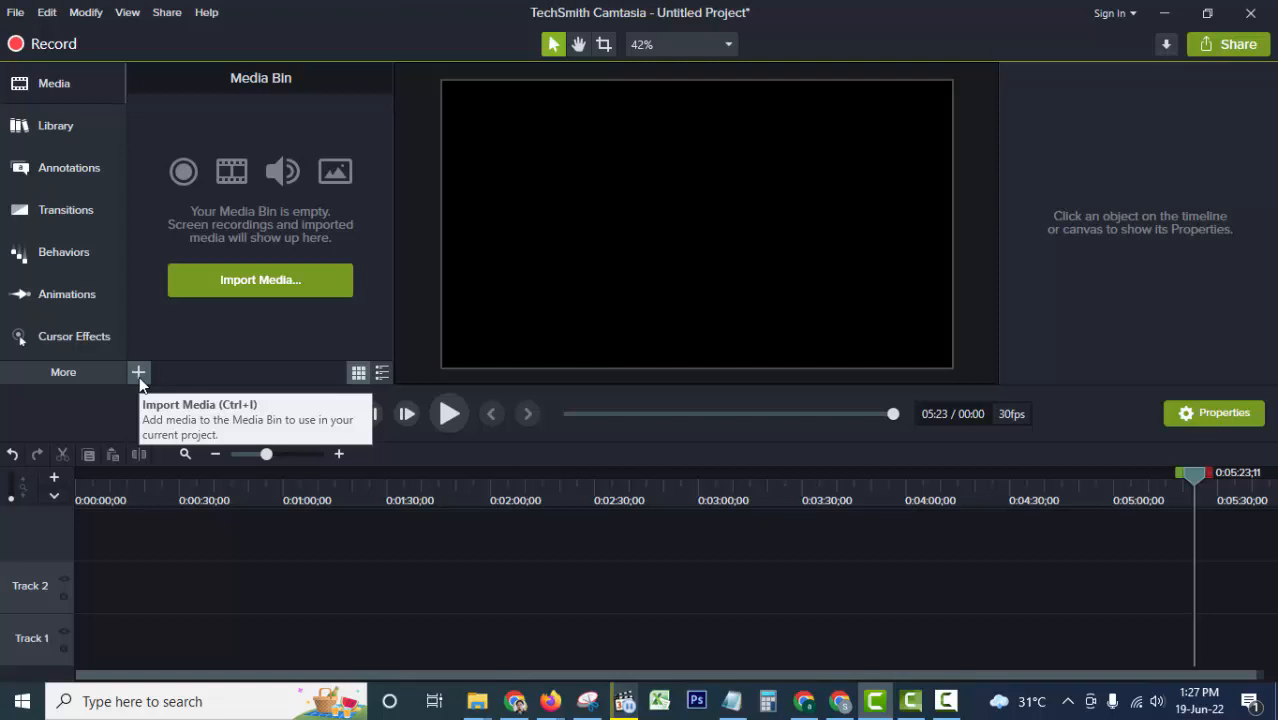
{"action": "left_click", "coordinate": [139, 376]}
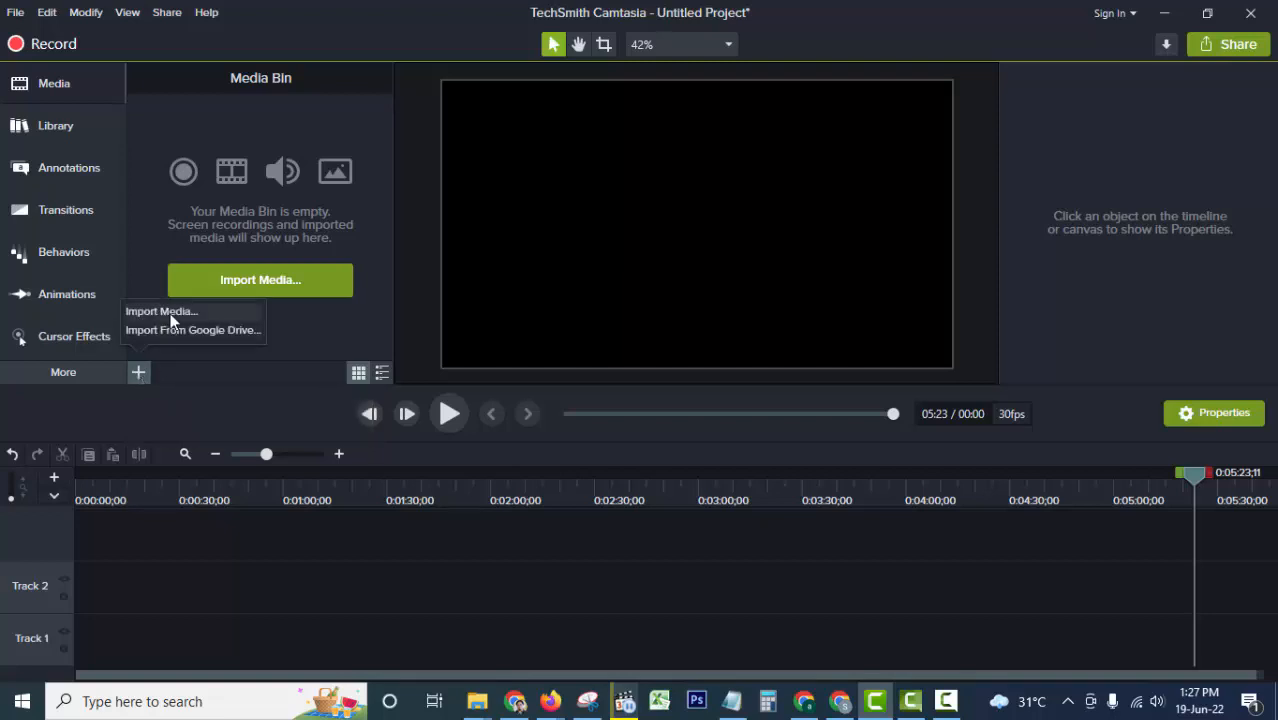
{"action": "left_click", "coordinate": [170, 318]}
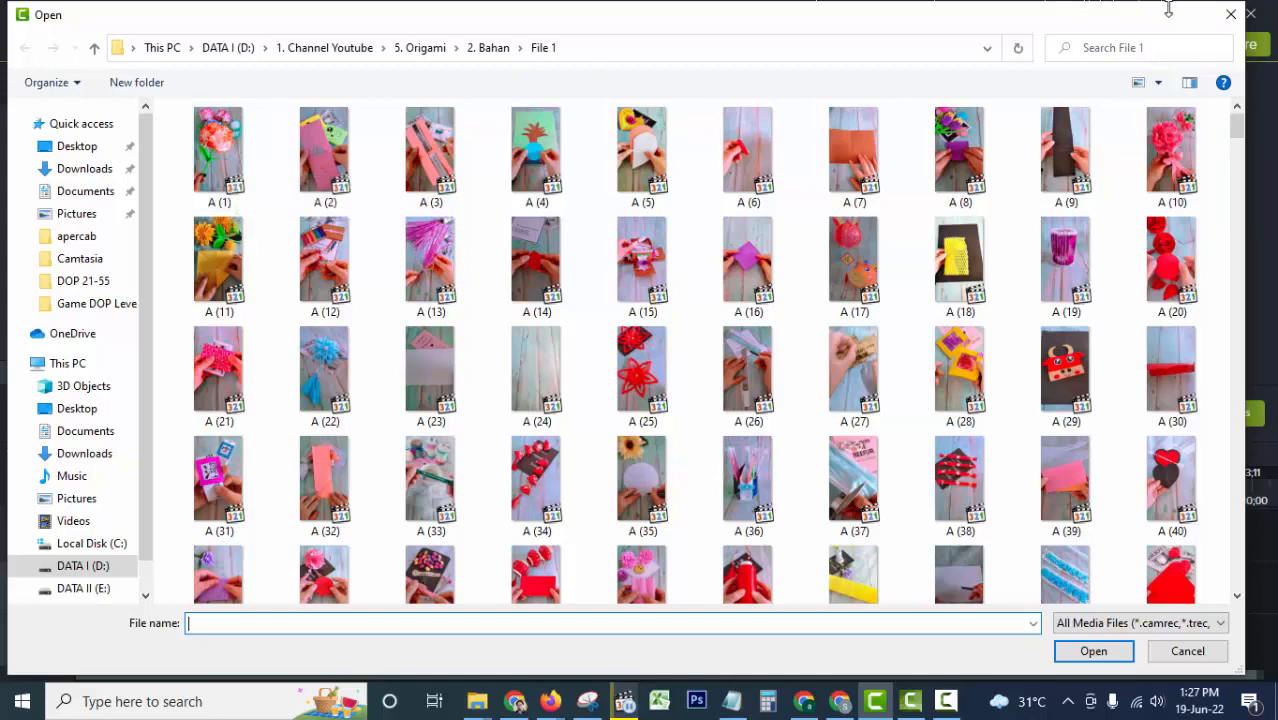
{"action": "left_click", "coordinate": [1229, 15]}
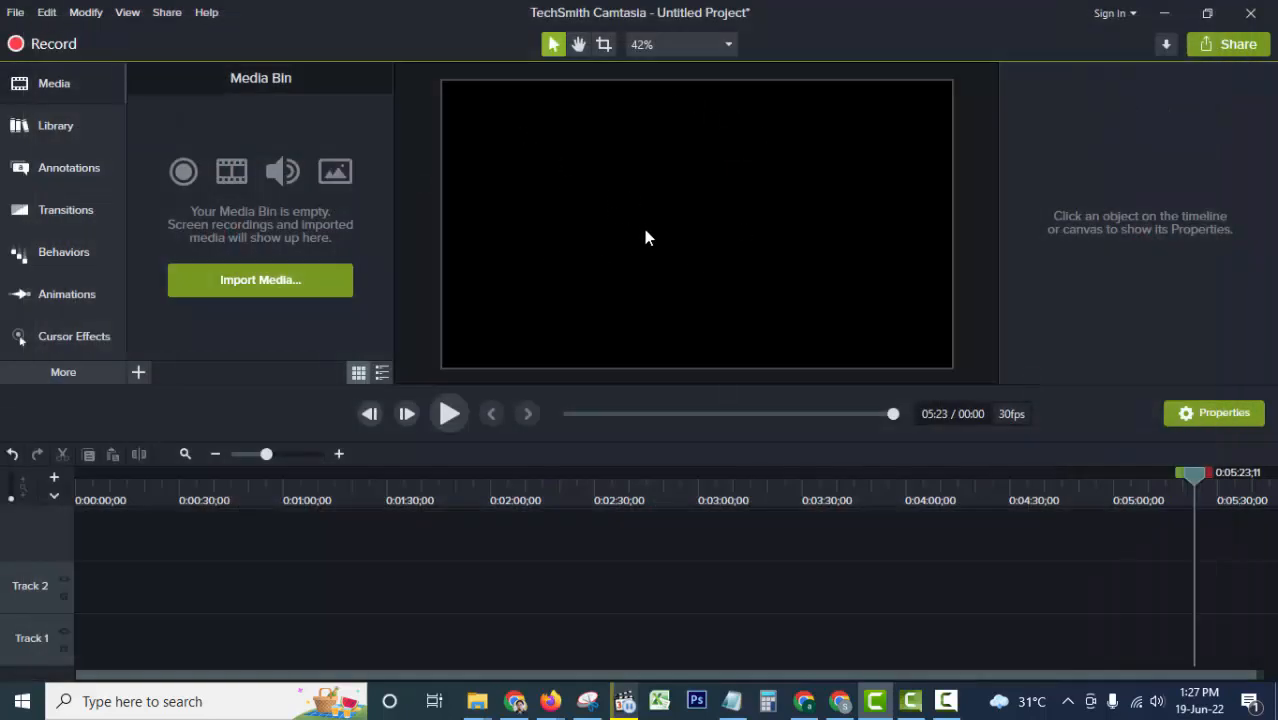
- Import the video A (1) into the media bin and place it at the start of Track 1
{"action": "left_click", "coordinate": [138, 372]}
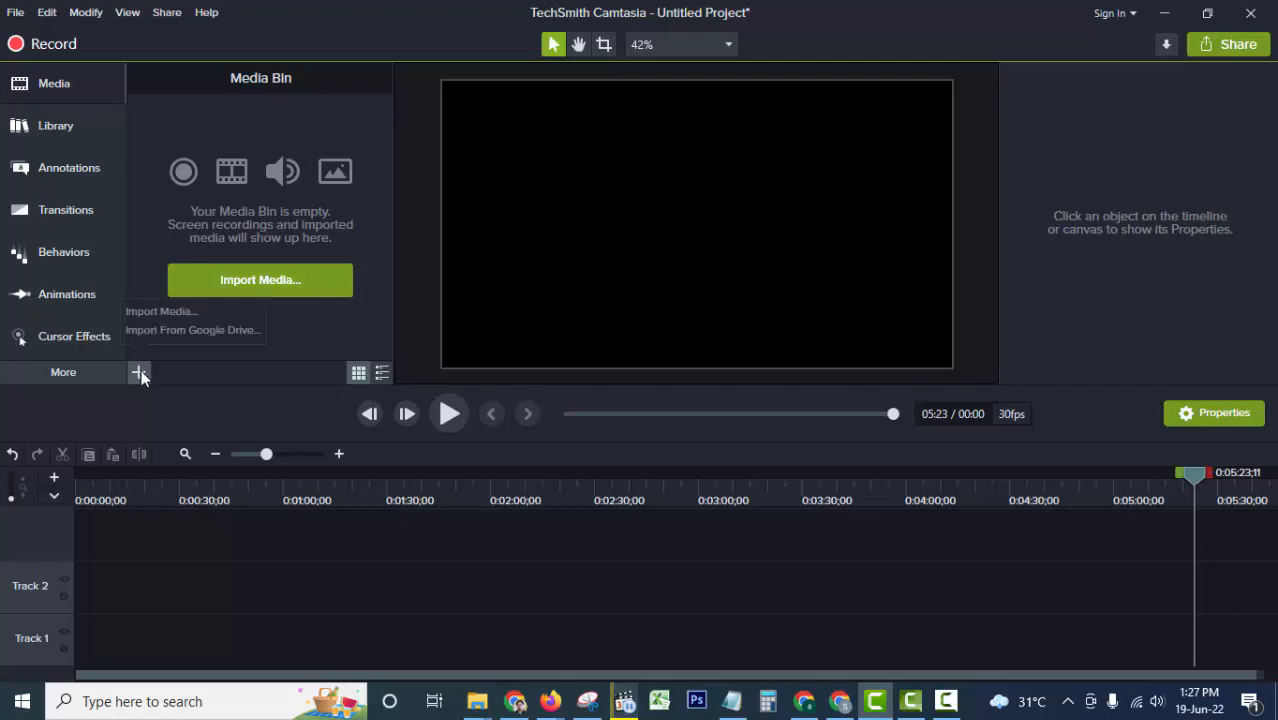
{"action": "left_click", "coordinate": [164, 312]}
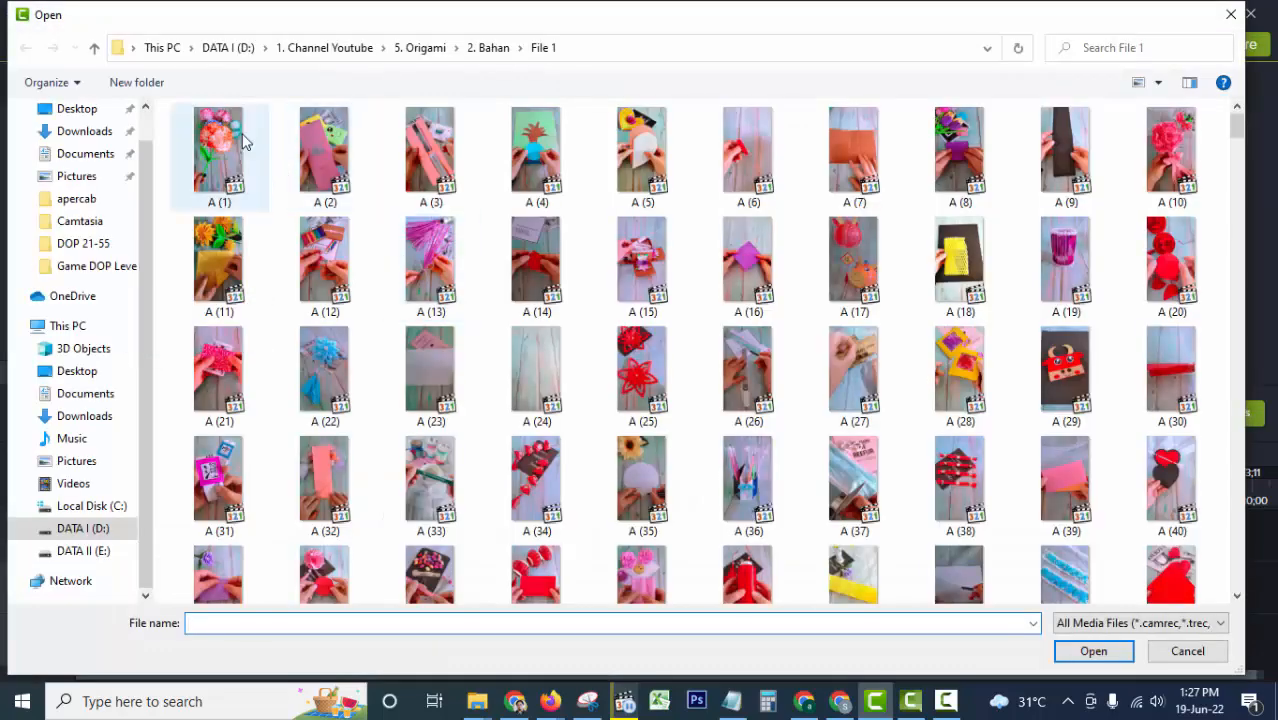
{"action": "double_click", "coordinate": [242, 133]}
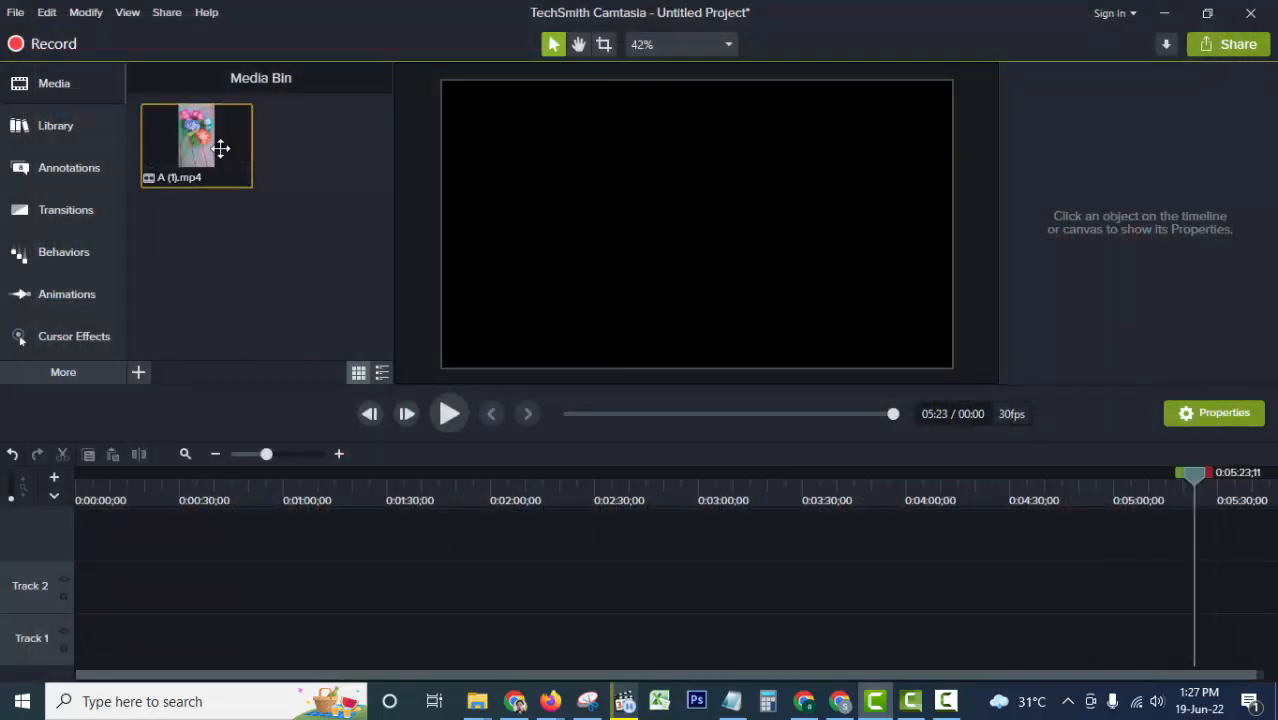
{"action": "left_click_drag", "start_coordinate": [198, 134], "coordinate": [70, 638]}
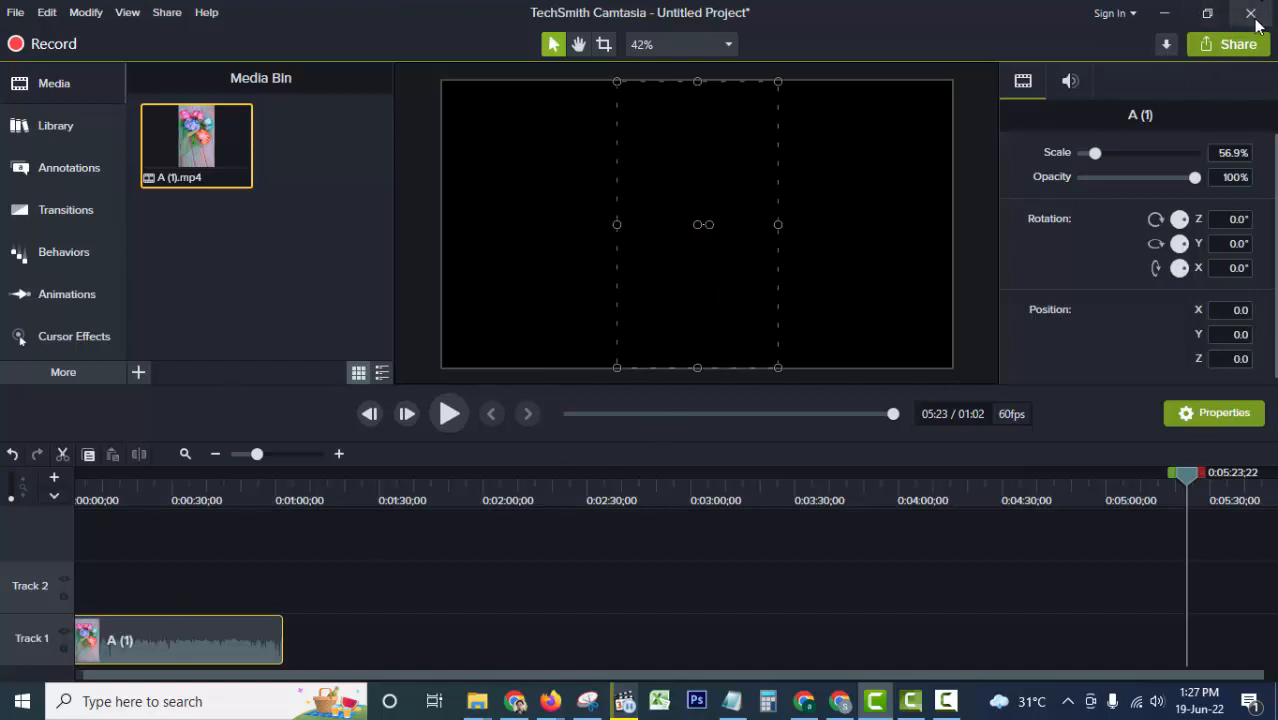
- Create a new project, importing the video A (1) and placing it at the start of Track 1
{"action": "left_click", "coordinate": [945, 701]}
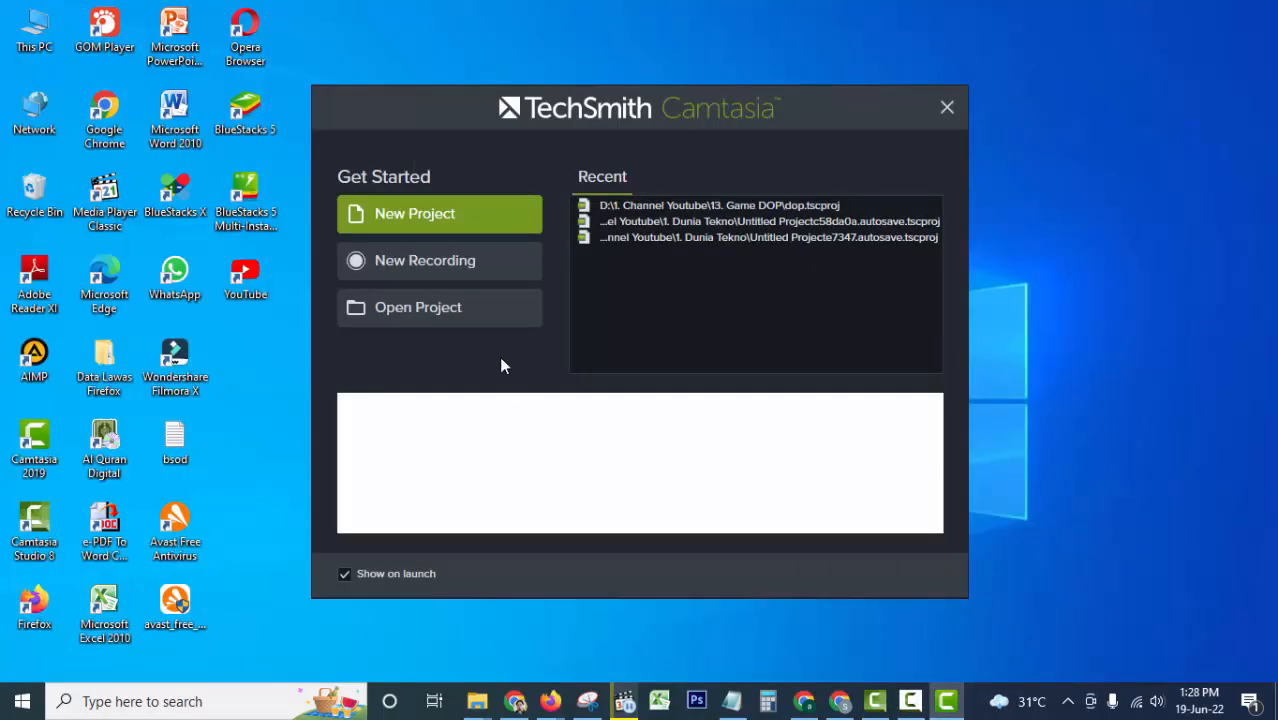
{"action": "left_click", "coordinate": [414, 214]}
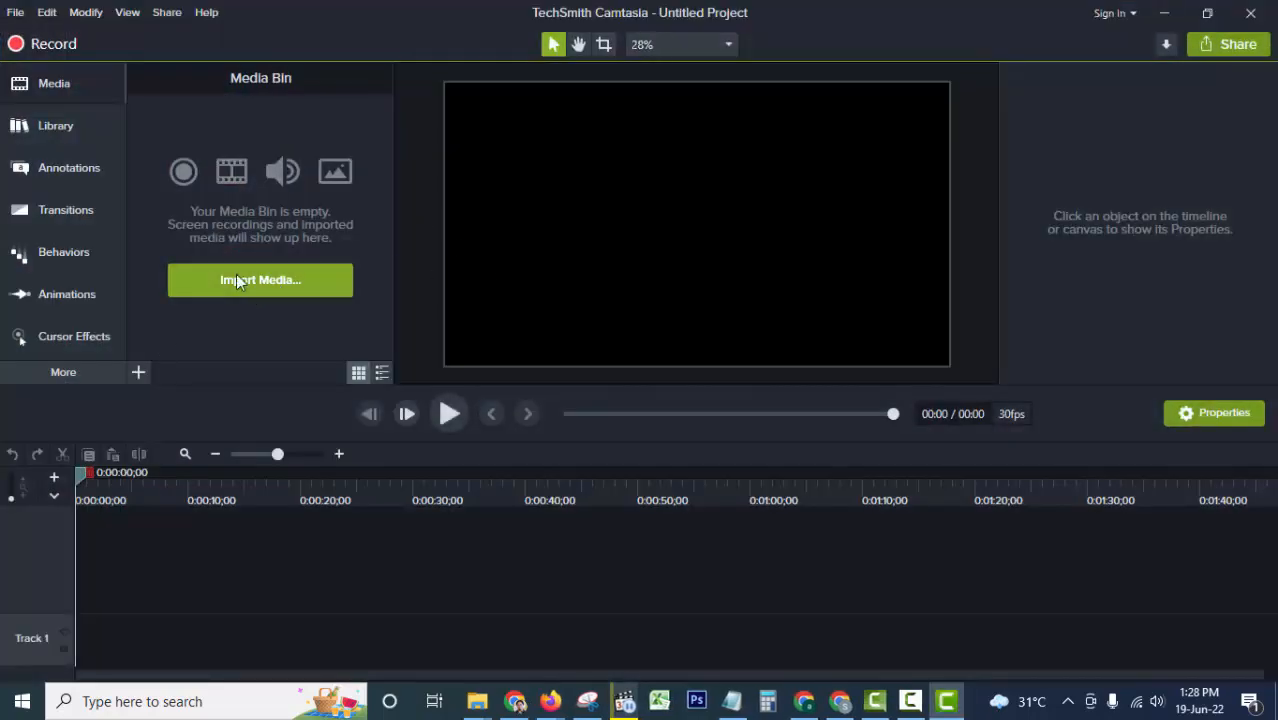
{"action": "left_click", "coordinate": [236, 276]}
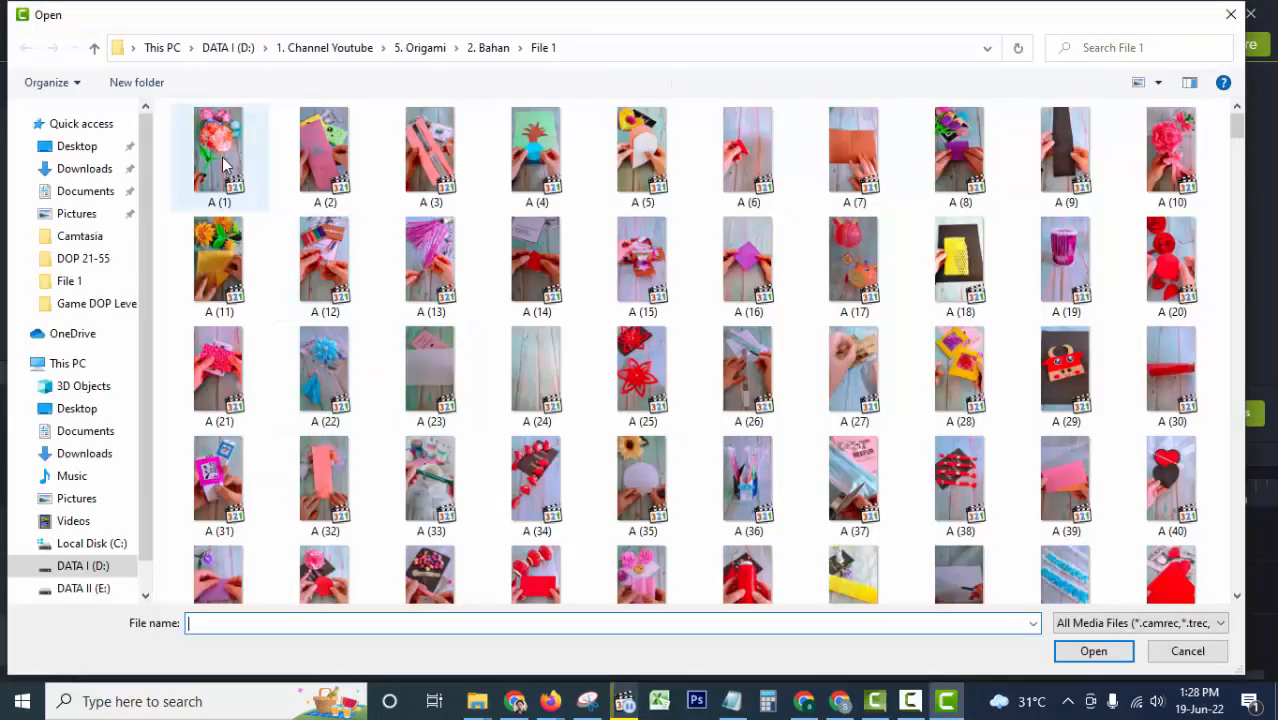
{"action": "left_click", "coordinate": [223, 160]}
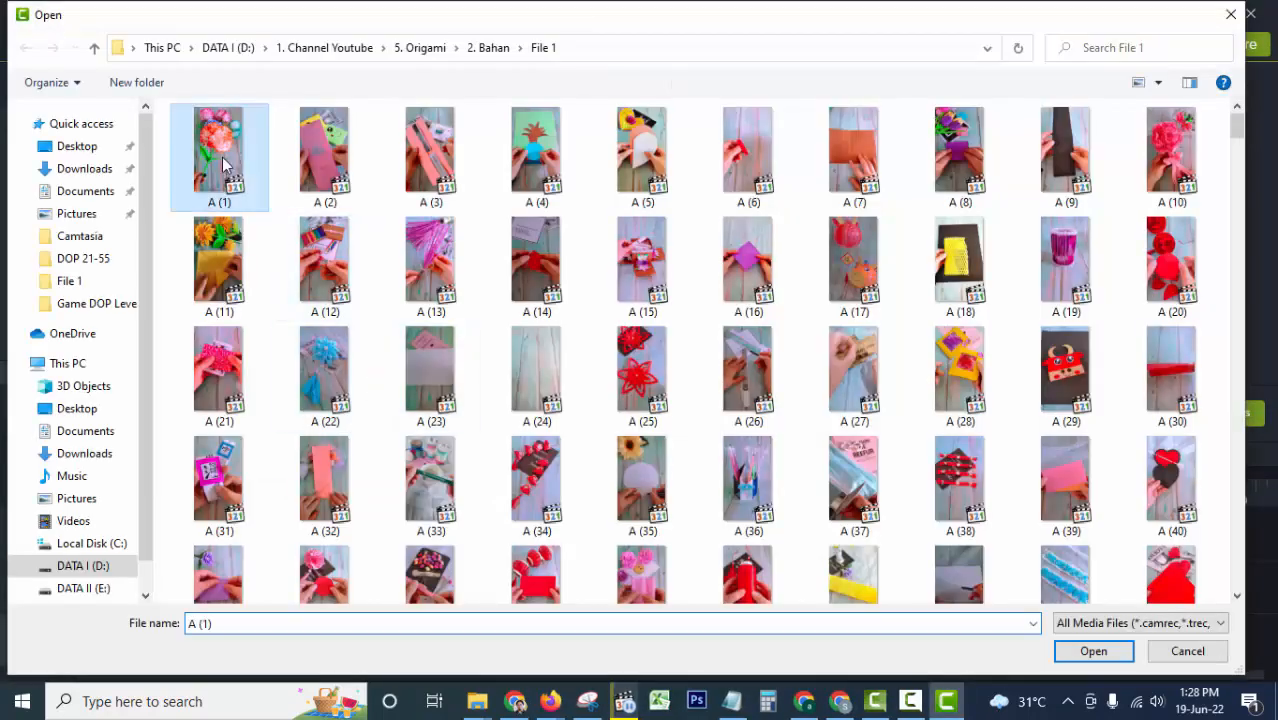
{"action": "double_click", "coordinate": [223, 160]}
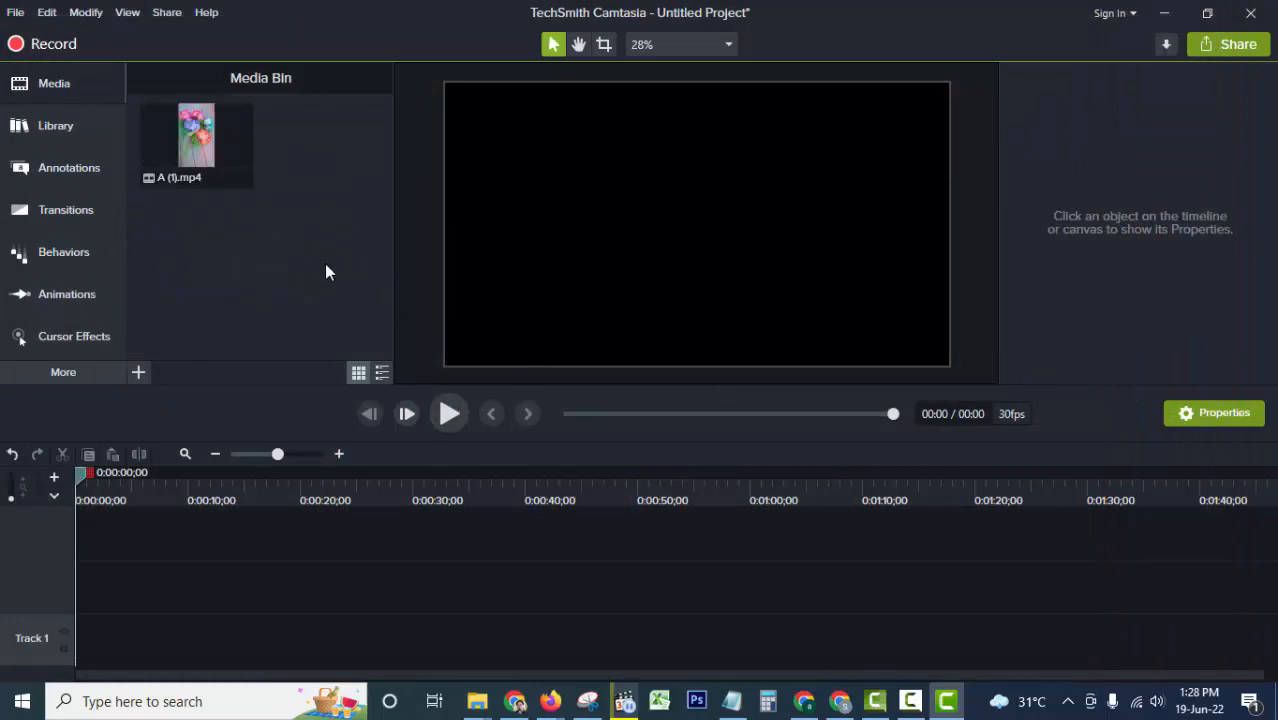
{"action": "left_click_drag", "start_coordinate": [196, 140], "coordinate": [79, 636]}
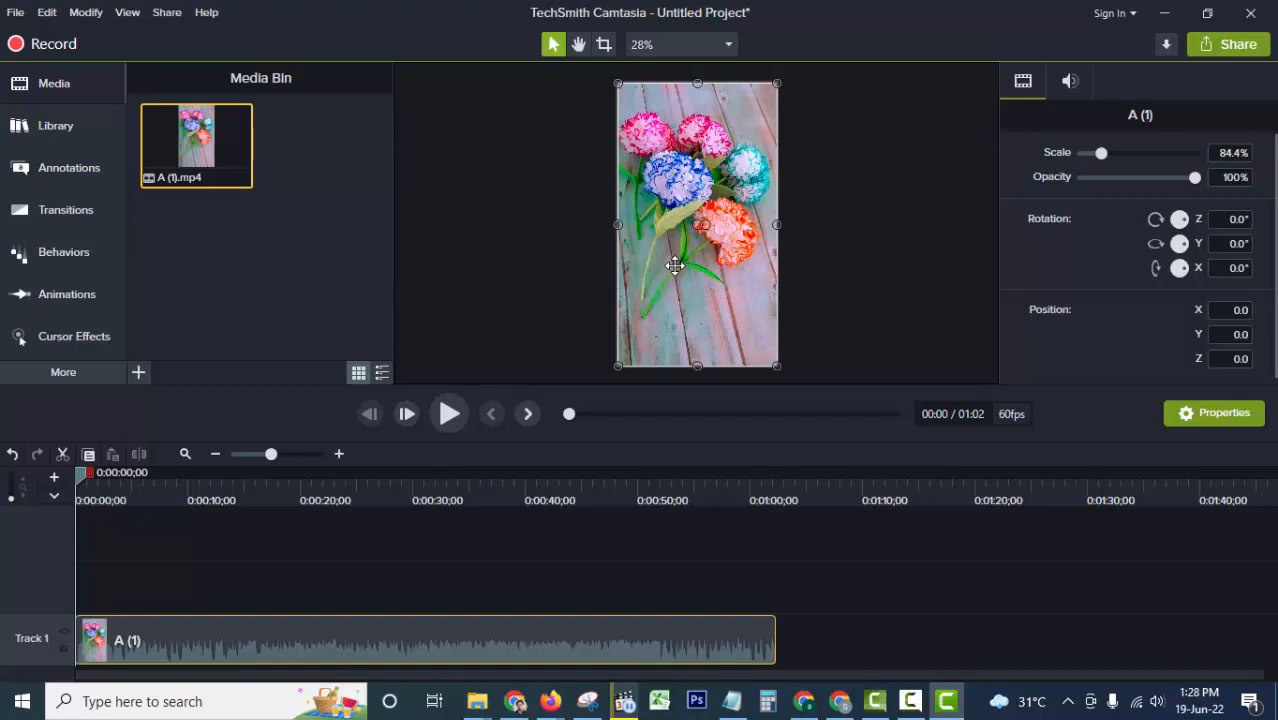
- Switch to Notepad and replace the whole note with the heading "Agar bebas dari hak cipta:"
{"action": "left_click", "coordinate": [734, 700]}
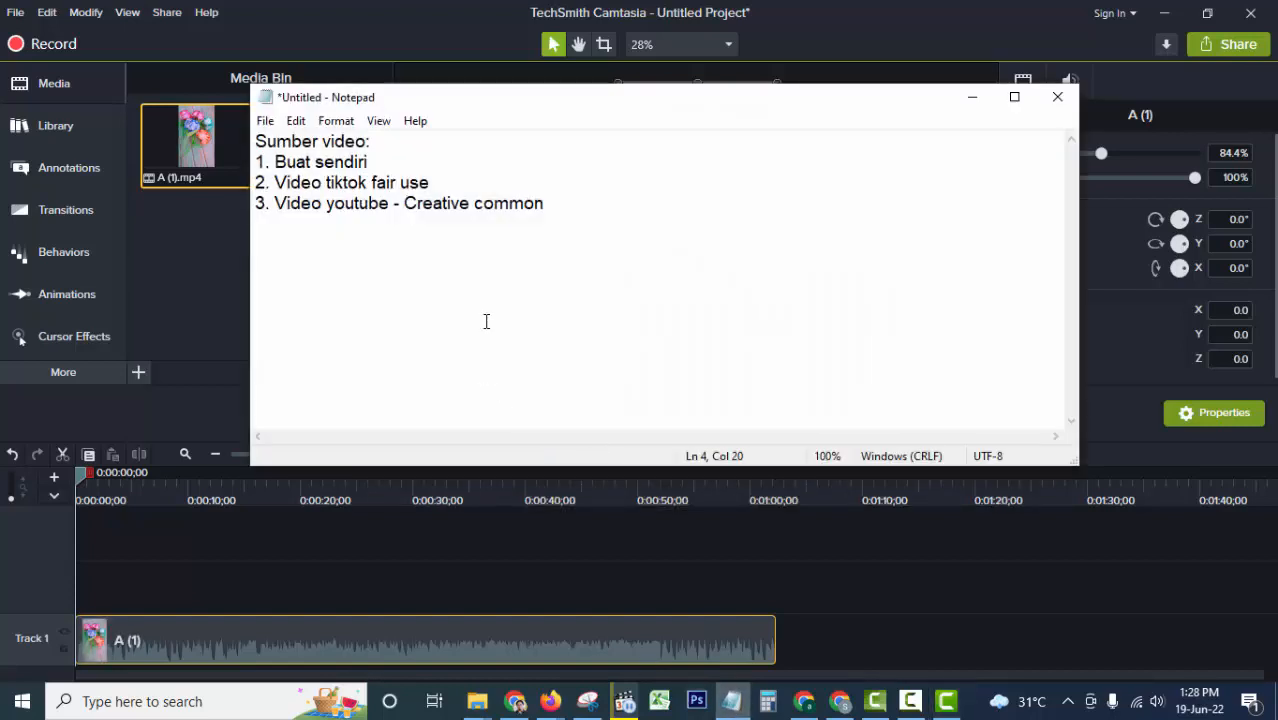
{"action": "key", "text": "ctrl+a"}
{"action": "key", "text": "Delete"}
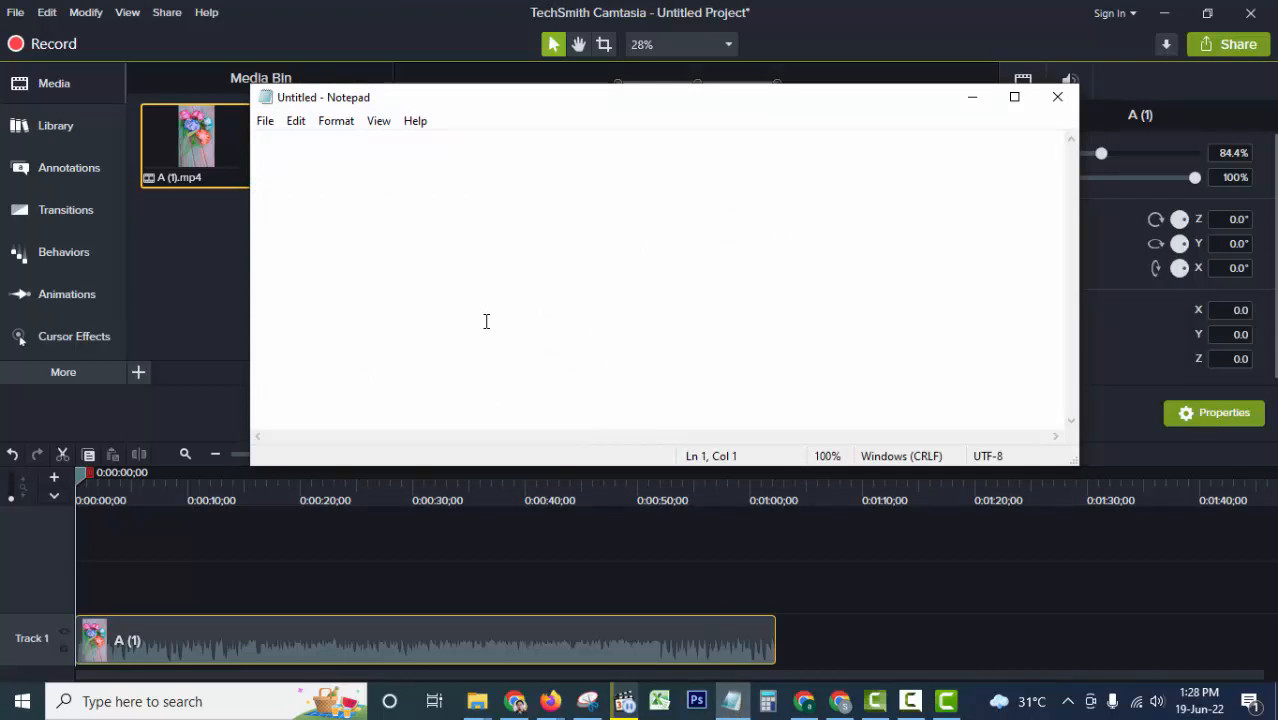
{"action": "type", "text": "A"}
{"action": "key", "text": "BackSpace"}
{"action": "type", "text": "A"}
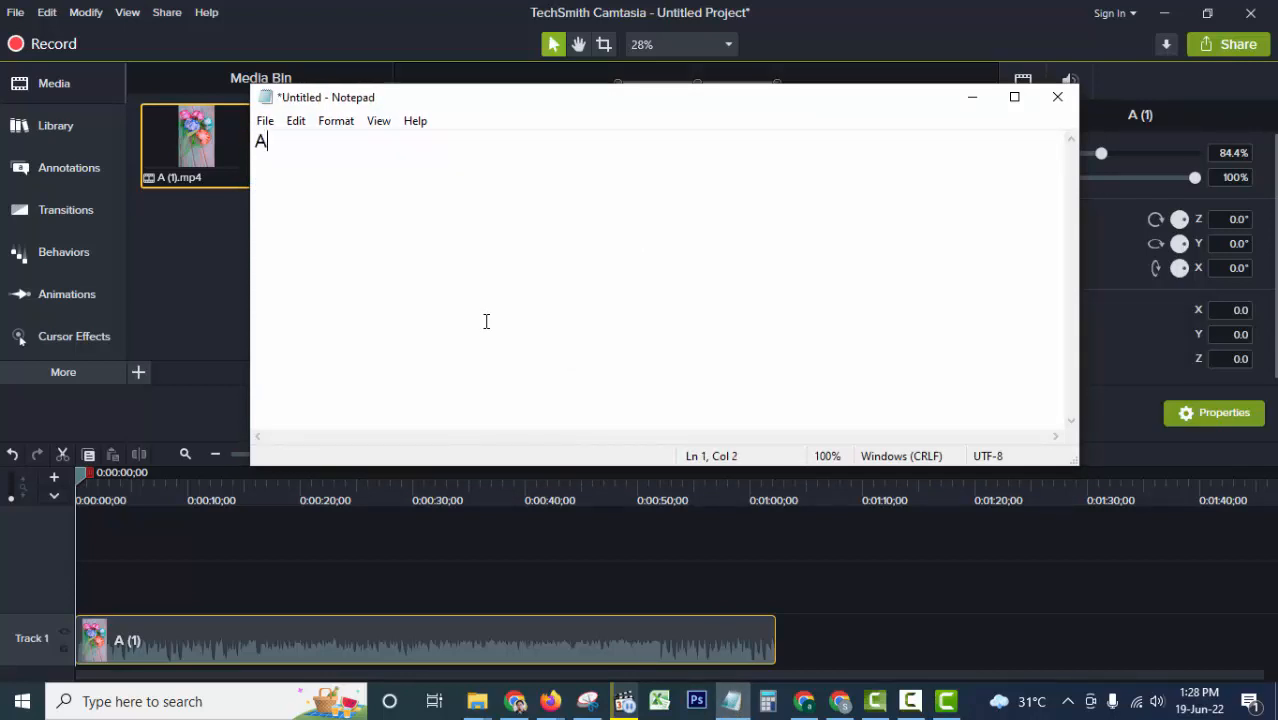
{"action": "type", "text": "gar bebas d"}
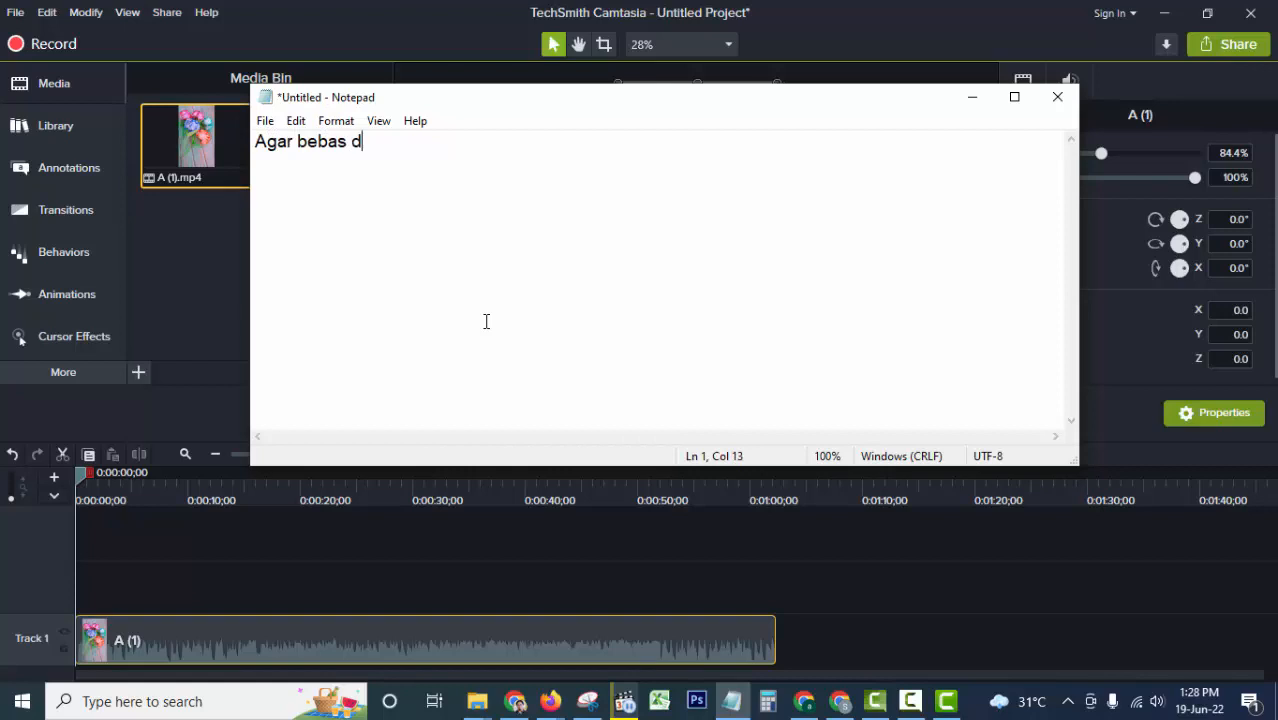
{"action": "type", "text": "ari hak cipta"}
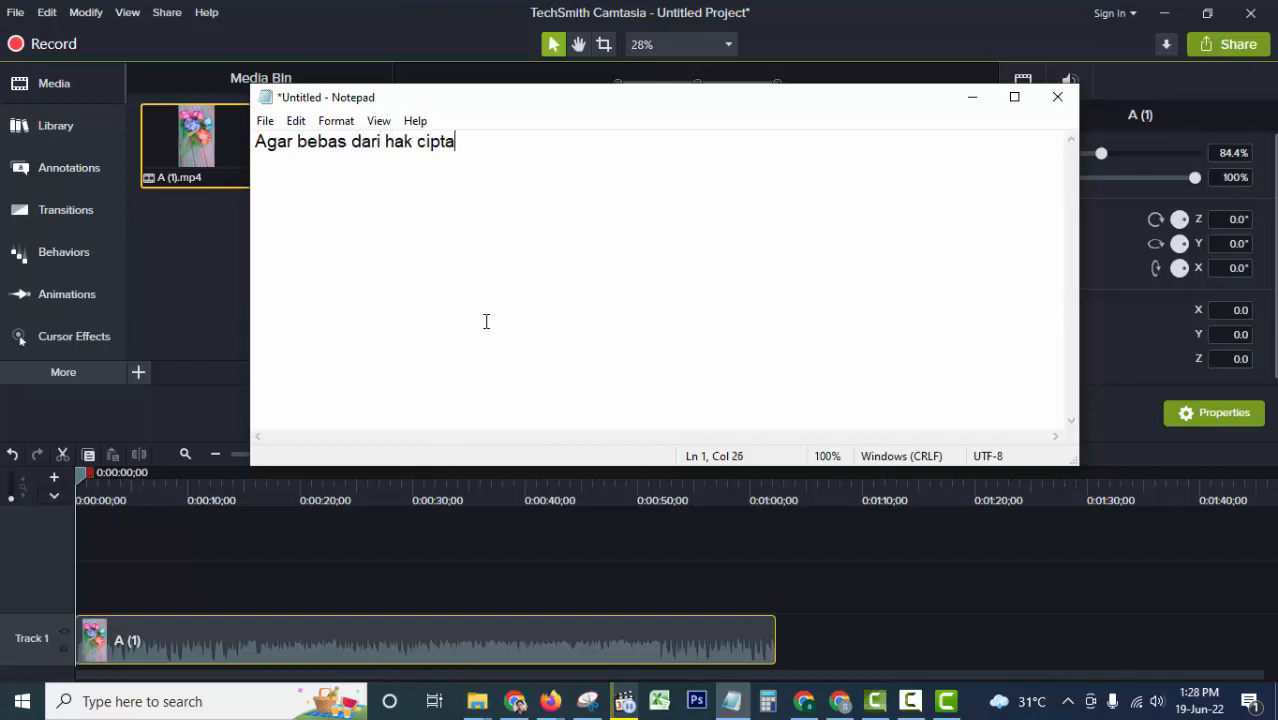
{"action": "key", "text": "Return"}
{"action": "type", "text": "1"}
{"action": "key", "text": "BackSpace"}
{"action": "key", "text": "BackSpace"}
{"action": "type", "text": ":"}
- Add the first numbered item "1. Ganti backsound" below the note's heading
{"action": "key", "text": "Return"}
{"action": "type", "text": "1/"}
{"action": "key", "text": "BackSpace"}
{"action": "type", "text": ". Ganti "}
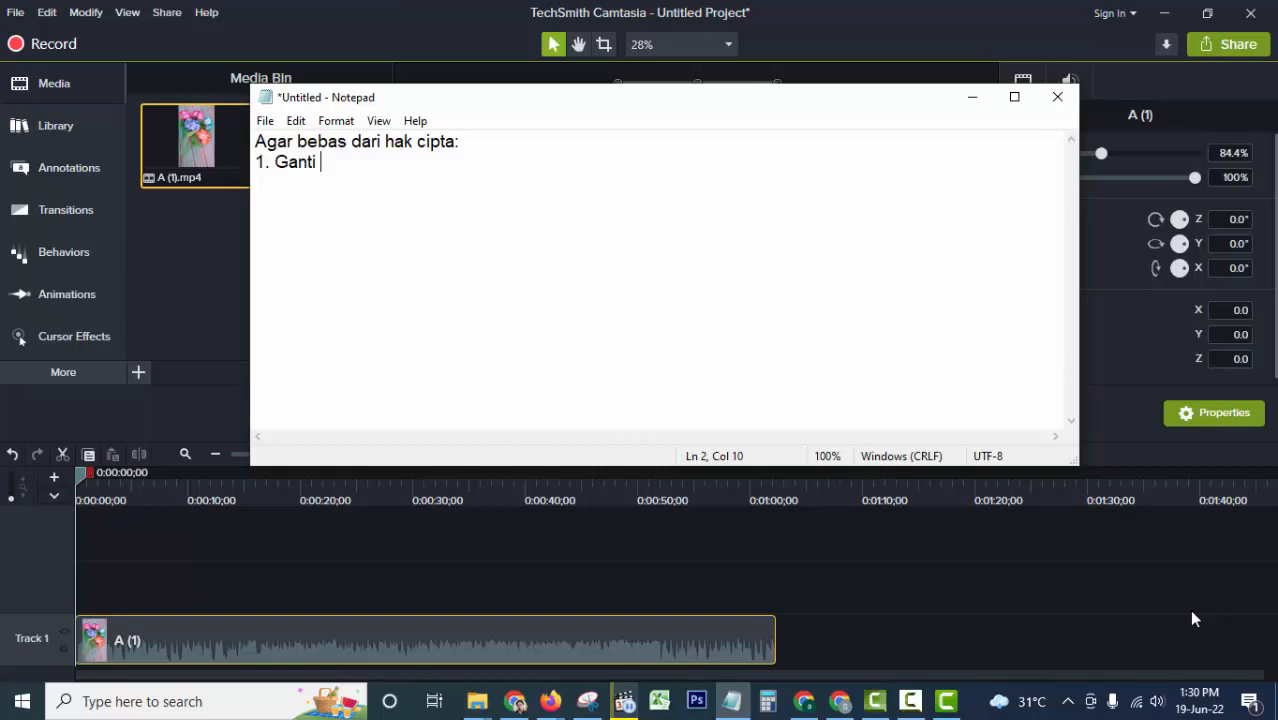
{"action": "type", "text": "backsund"}
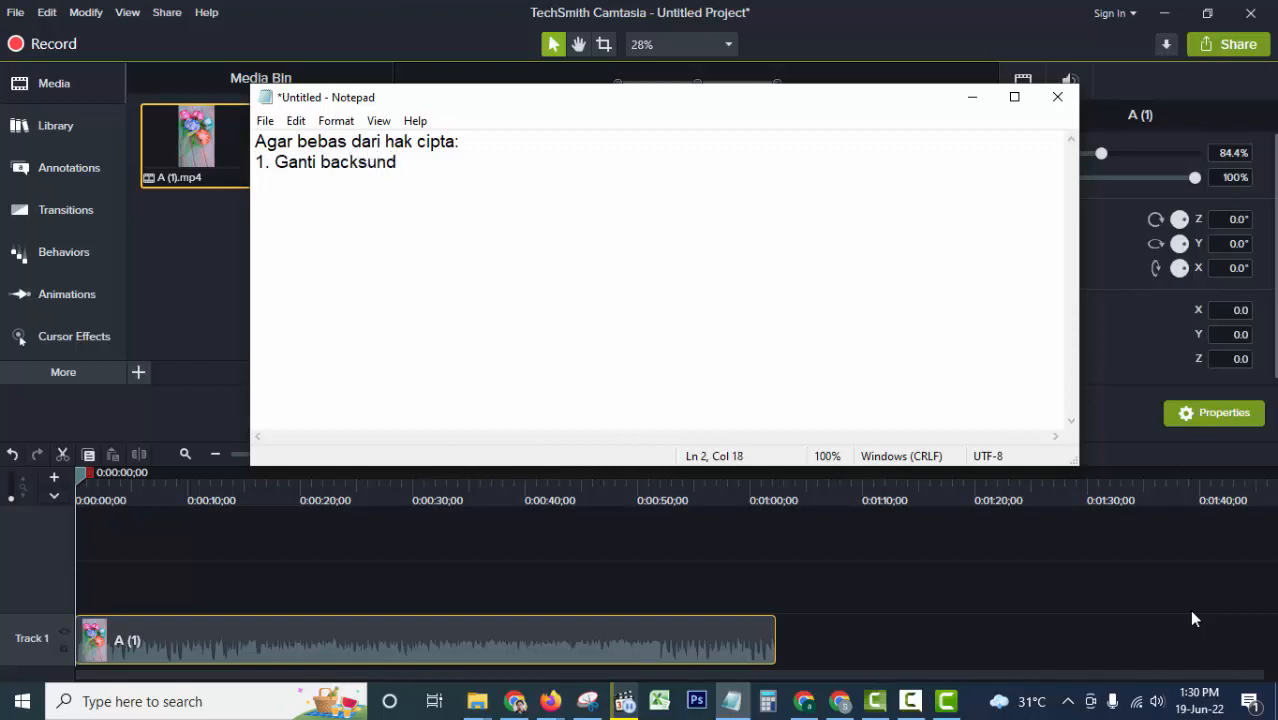
{"action": "key", "text": "BackSpace"}
{"action": "key", "text": "BackSpace"}
{"action": "key", "text": "BackSpace"}
{"action": "type", "text": "ound"}
{"action": "mouse_move", "coordinate": [549, 701]}
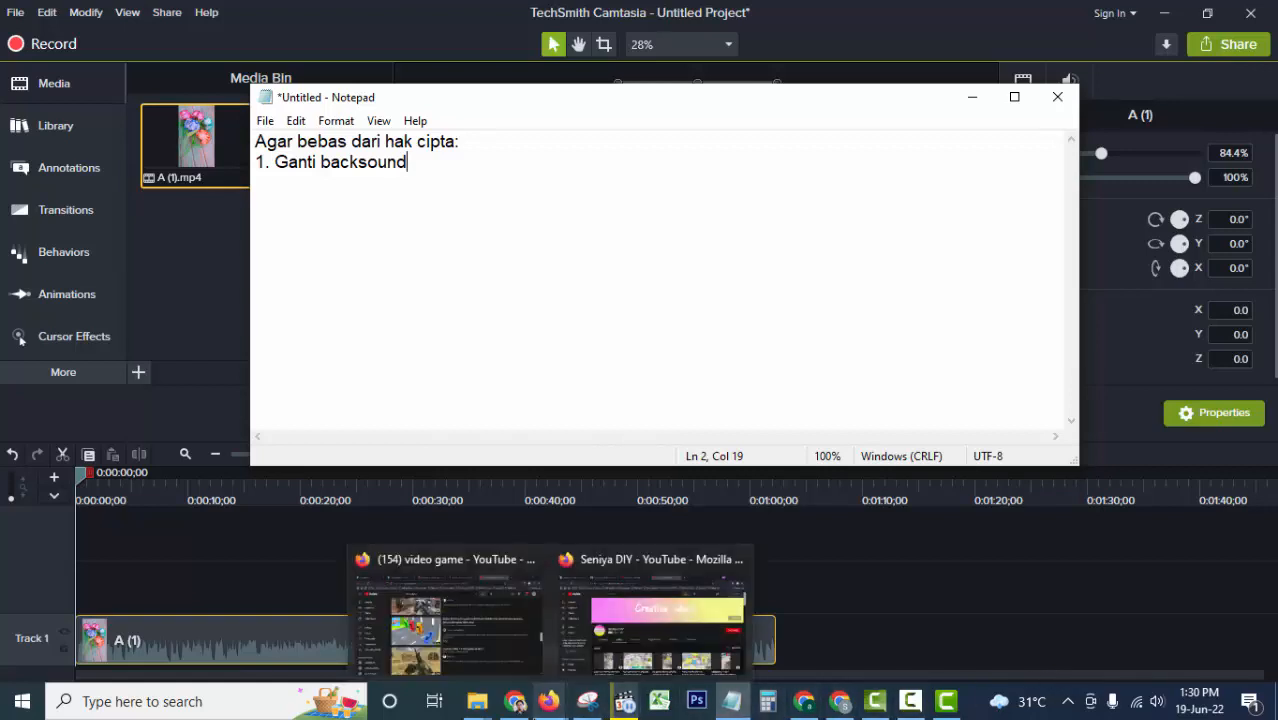
{"action": "left_click", "coordinate": [600, 652]}
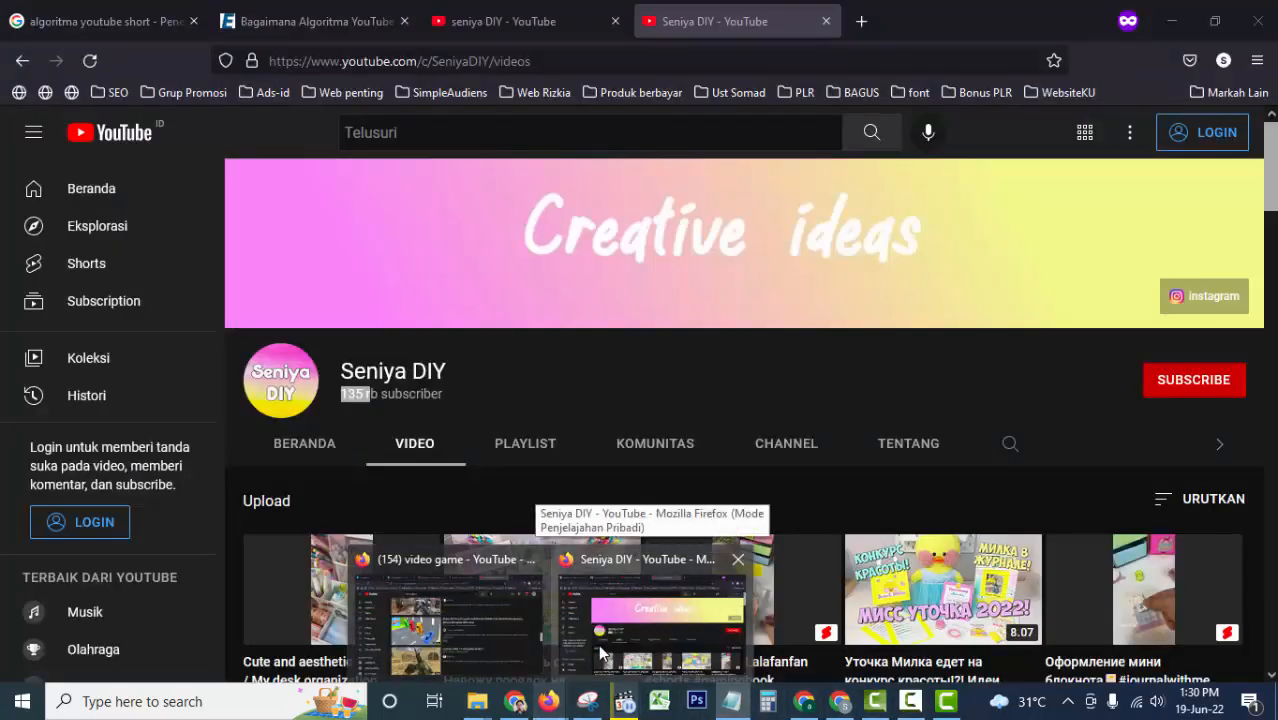
{"action": "left_click", "coordinate": [860, 22]}
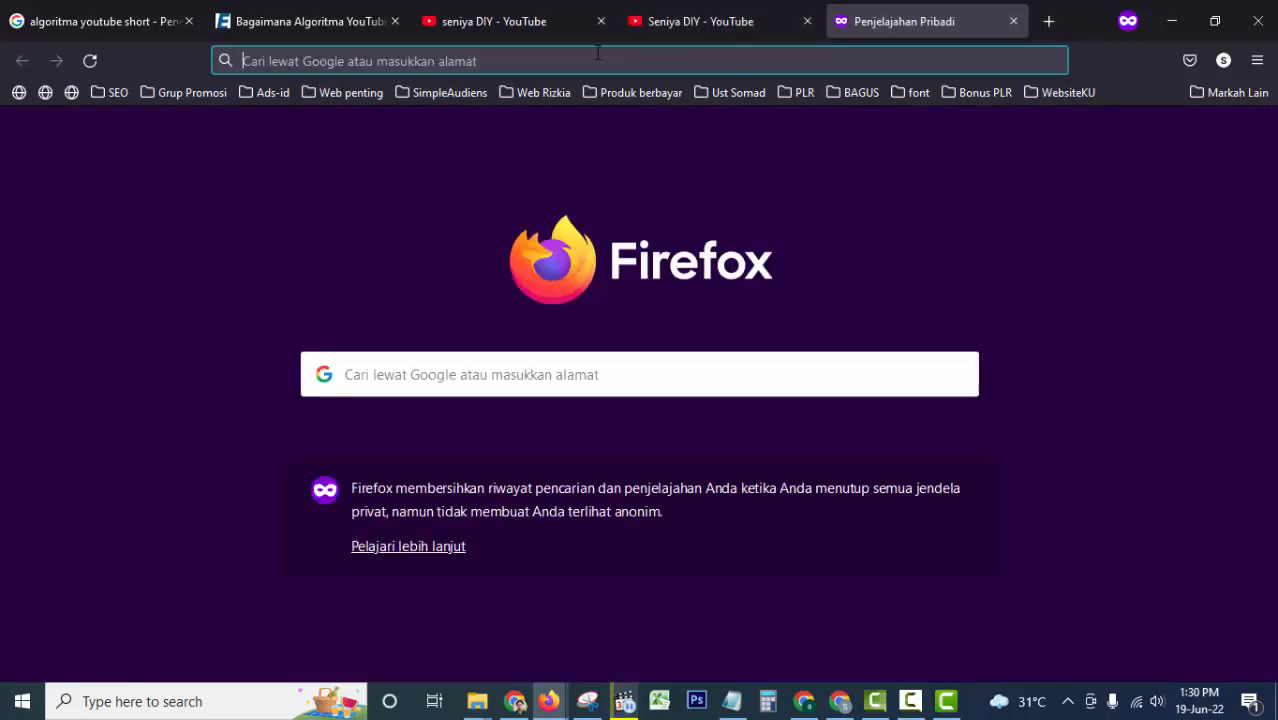
{"action": "type", "text": "youtube.com/"}
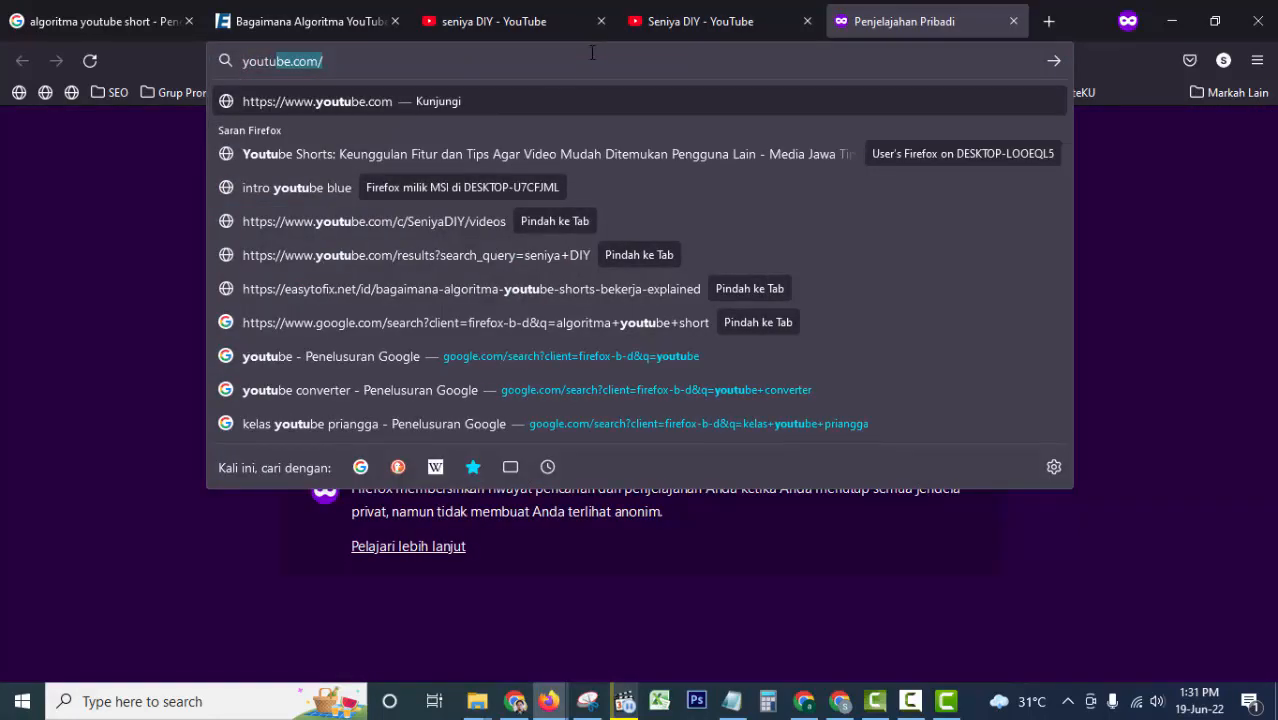
- Switch to the Chrome window with YouTube Studio and enter youtube.com as the address in a new tab
{"action": "left_click", "coordinate": [813, 712]}
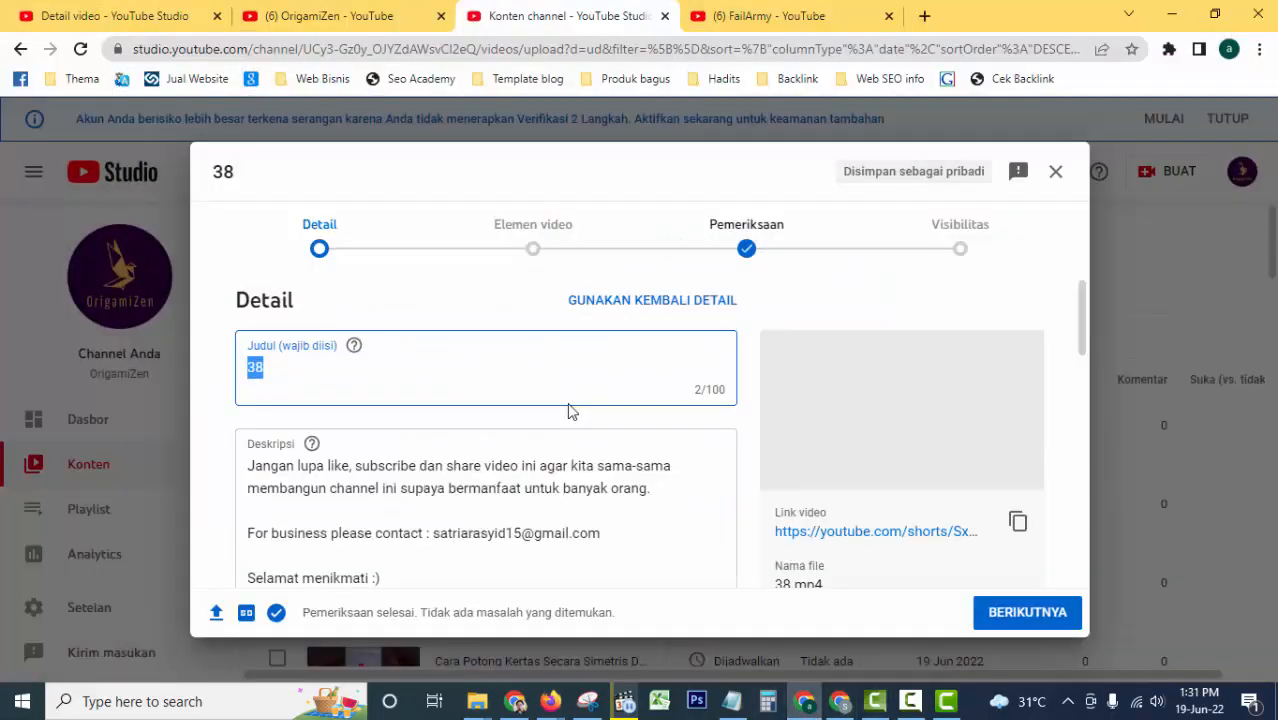
{"action": "left_click", "coordinate": [925, 20]}
{"action": "type", "text": "youtube.com"}
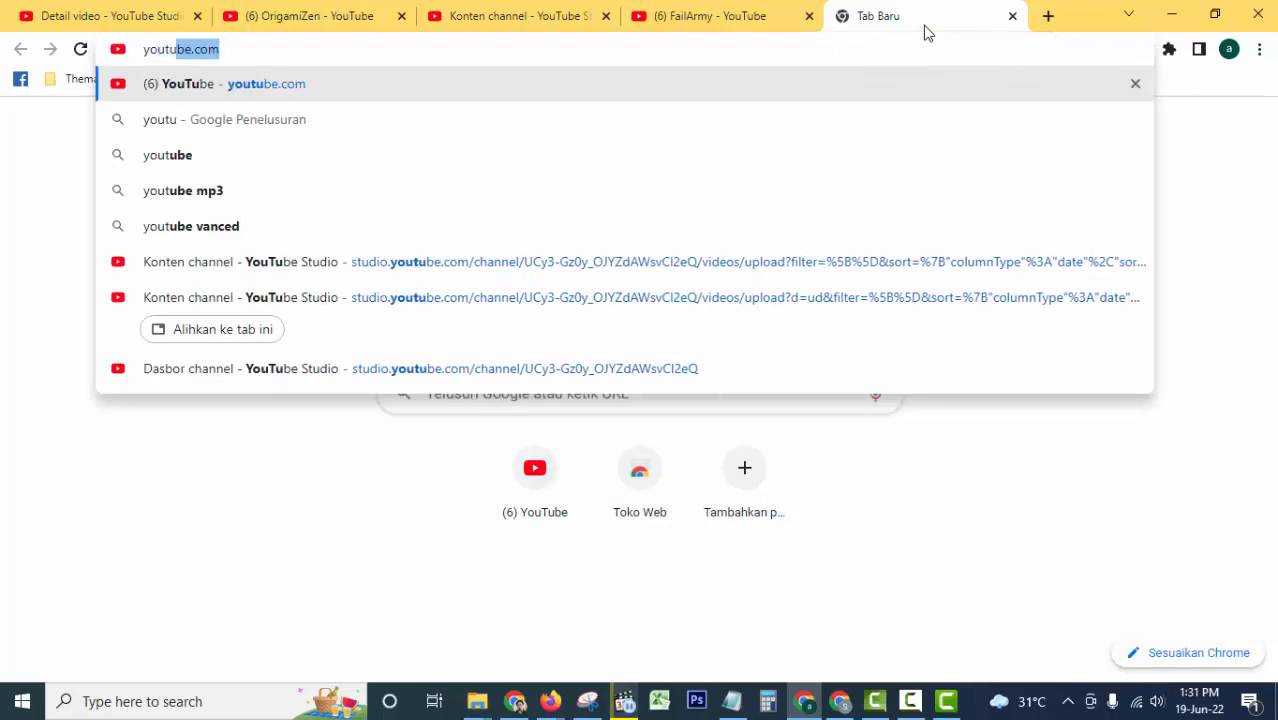
- Look over the OrigamiZen channel page and the video details page in YouTube Studio
{"action": "left_click", "coordinate": [310, 16]}
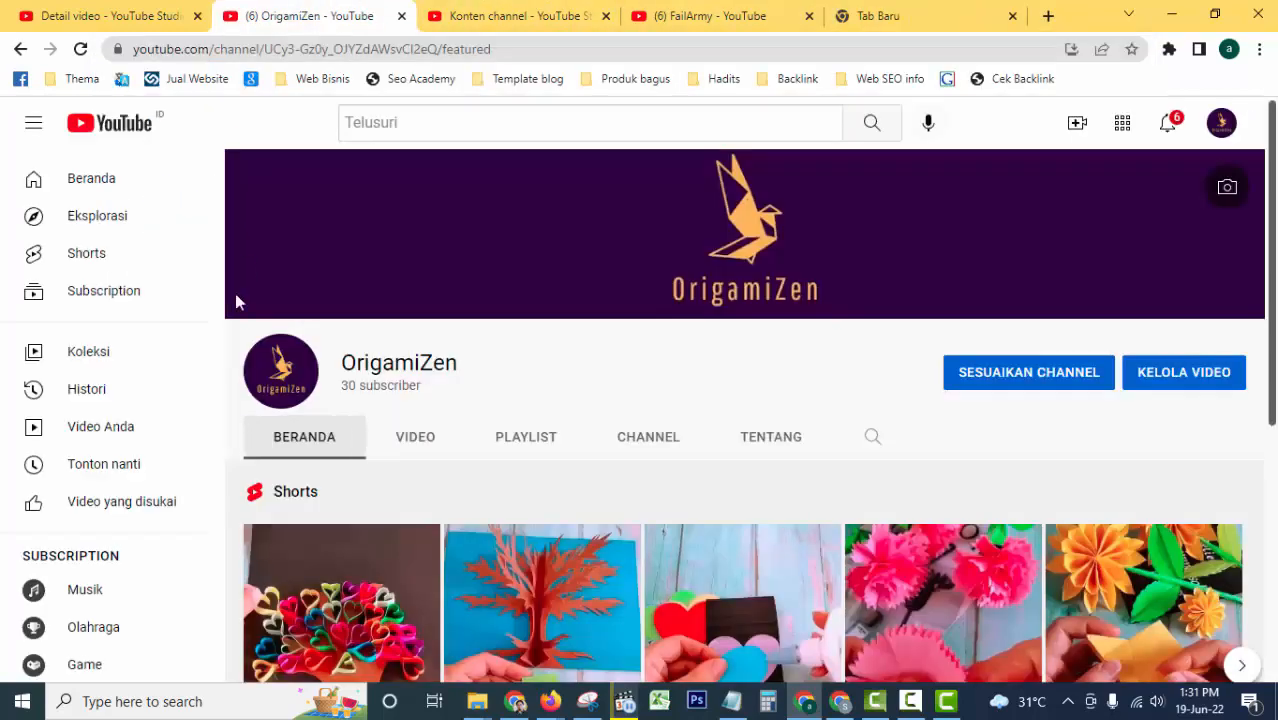
{"action": "left_click", "coordinate": [75, 22]}
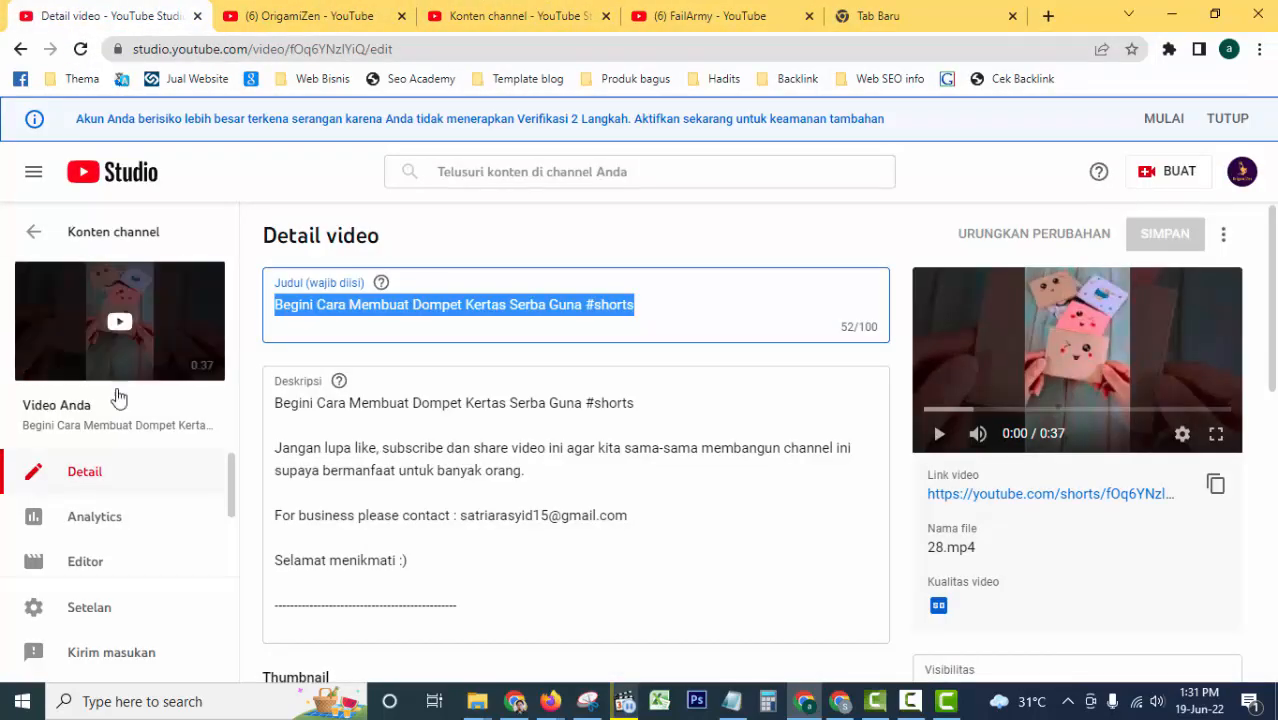
{"action": "scroll", "coordinate": [122, 470], "scroll_direction": "down", "scroll_amount": 2}
{"action": "scroll", "coordinate": [127, 482], "scroll_direction": "up", "scroll_amount": 2}
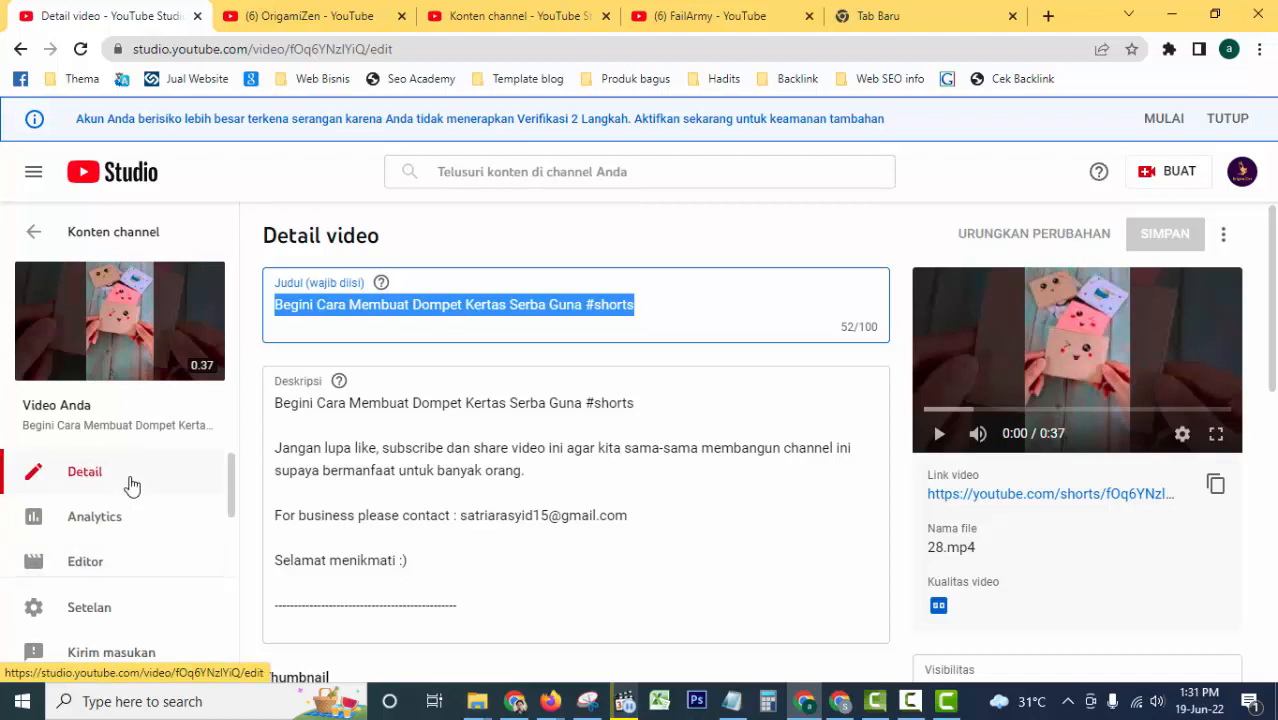
- Search the web for "youtube library audio" in the empty tab and open the YouTube Studio audio library
{"action": "left_click", "coordinate": [884, 14]}
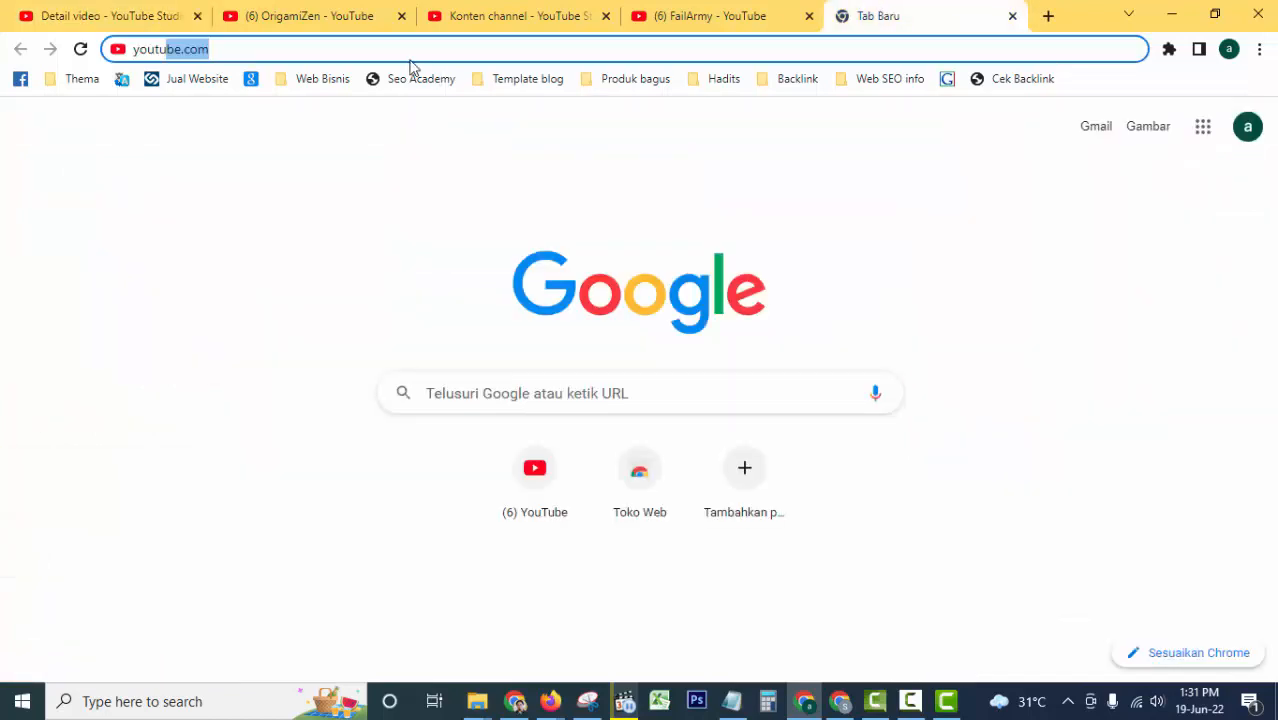
{"action": "type", "text": "youtube "}
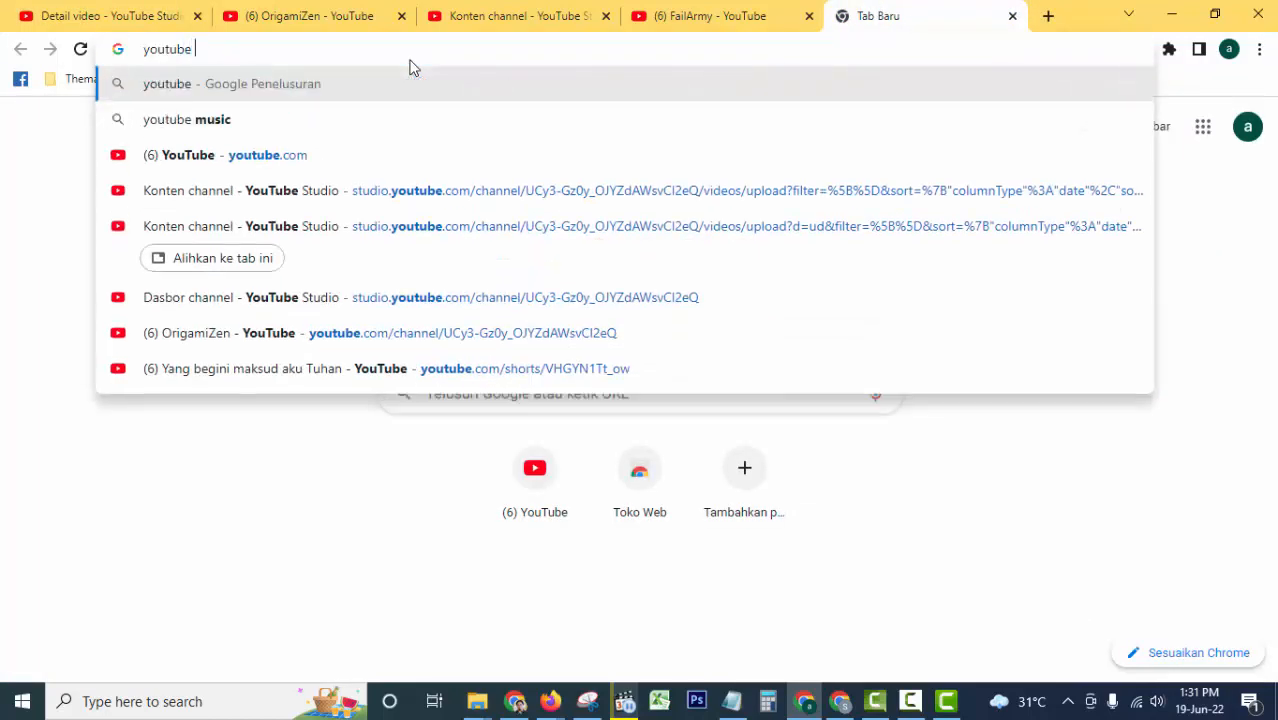
{"action": "type", "text": "library audio"}
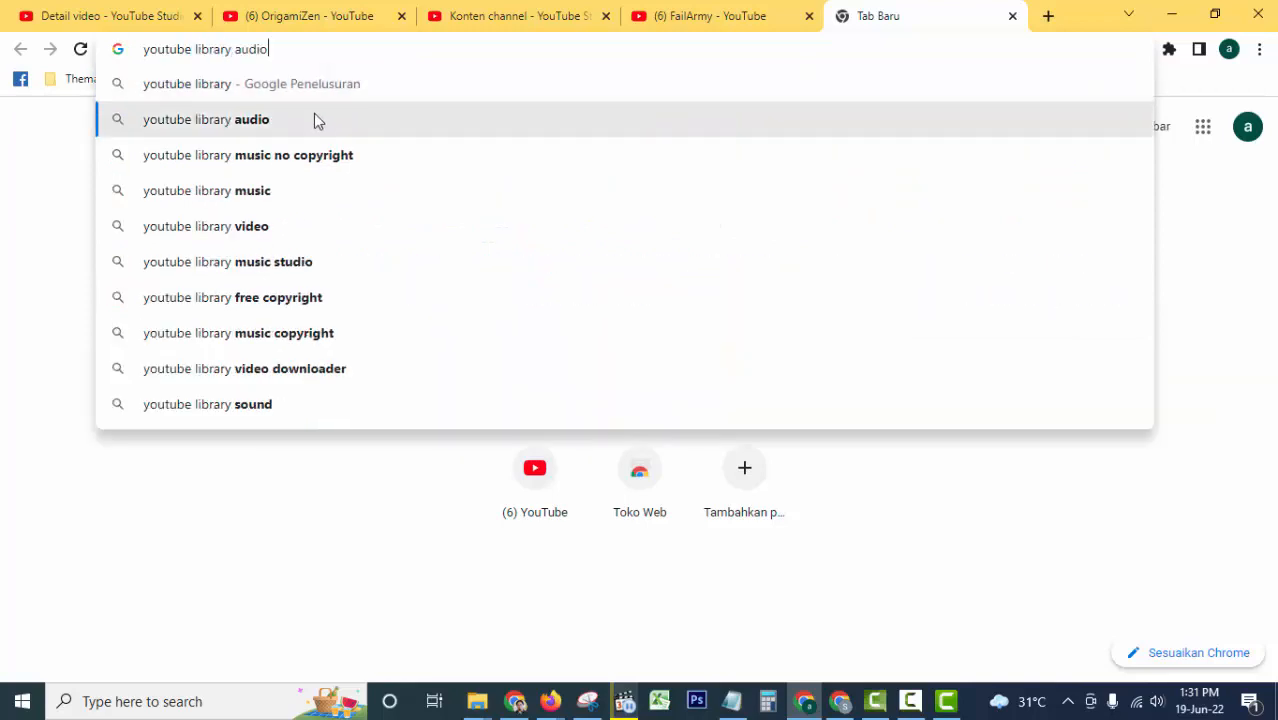
{"action": "left_click", "coordinate": [314, 113]}
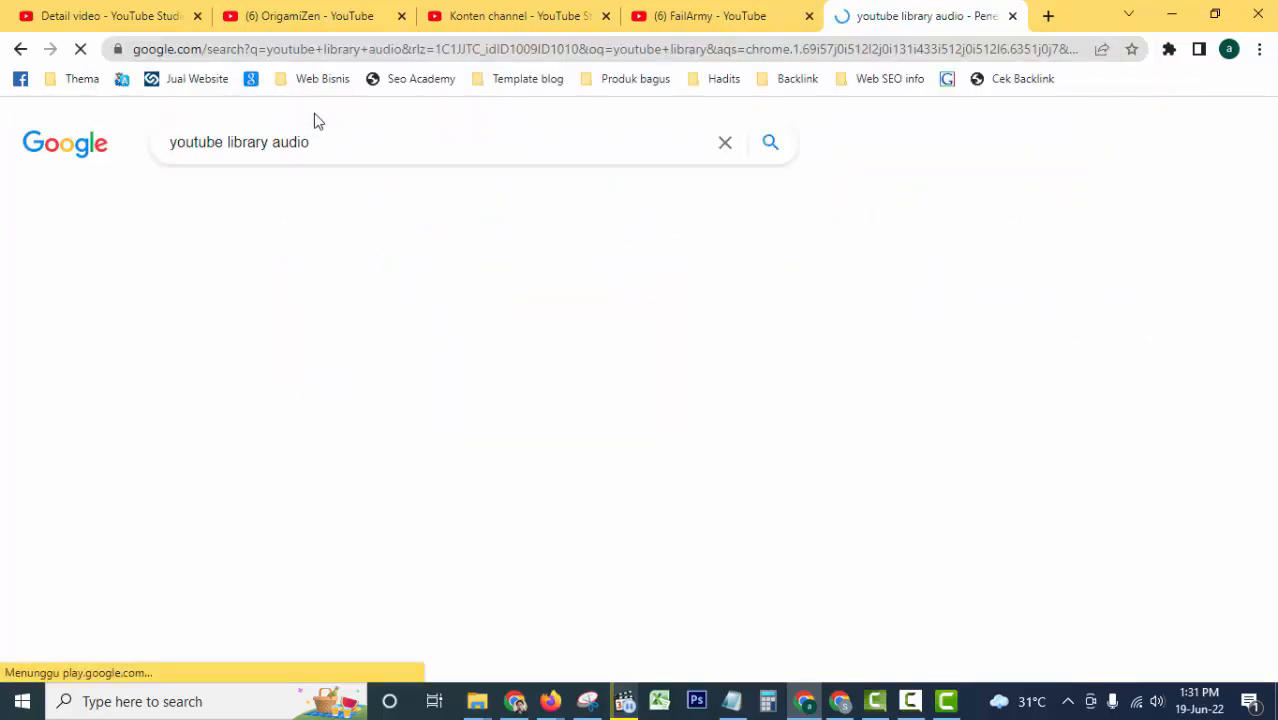
{"action": "scroll", "coordinate": [262, 492], "scroll_direction": "down", "scroll_amount": 2}
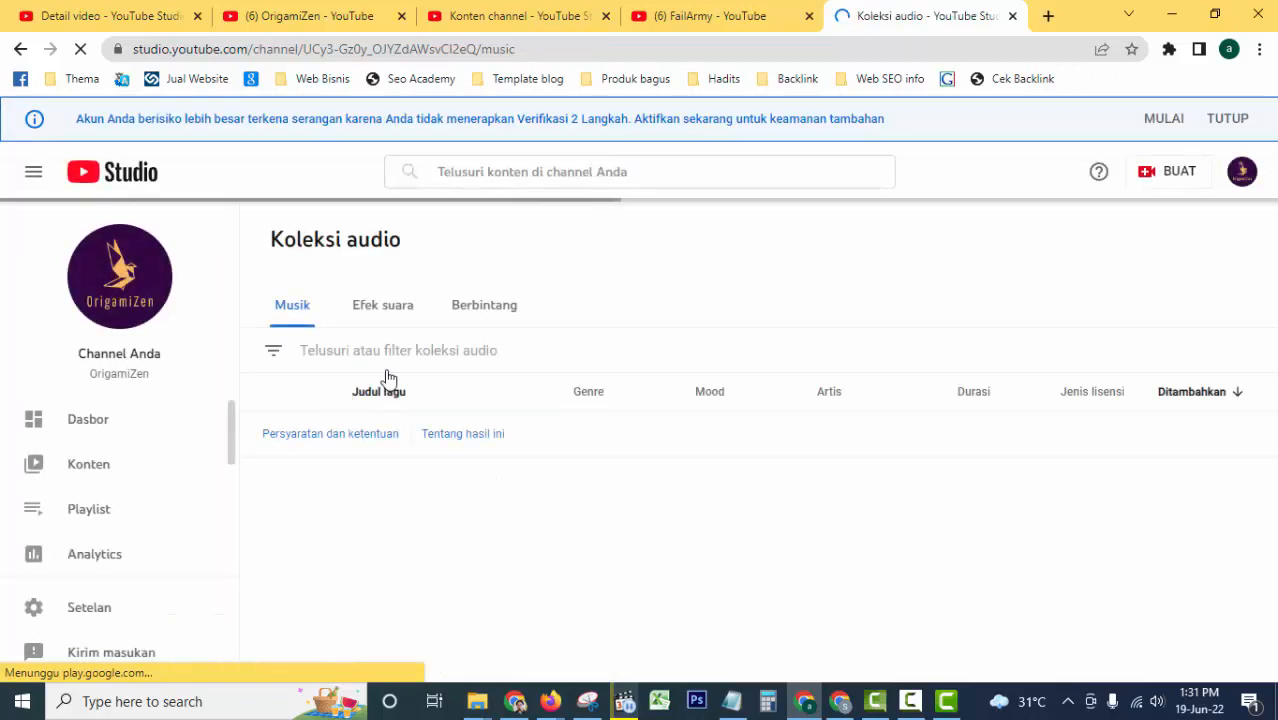
- Look through the music list, preview the song "As You Fade Away" briefly, and download it
{"action": "scroll", "coordinate": [422, 465], "scroll_direction": "down", "scroll_amount": 3}
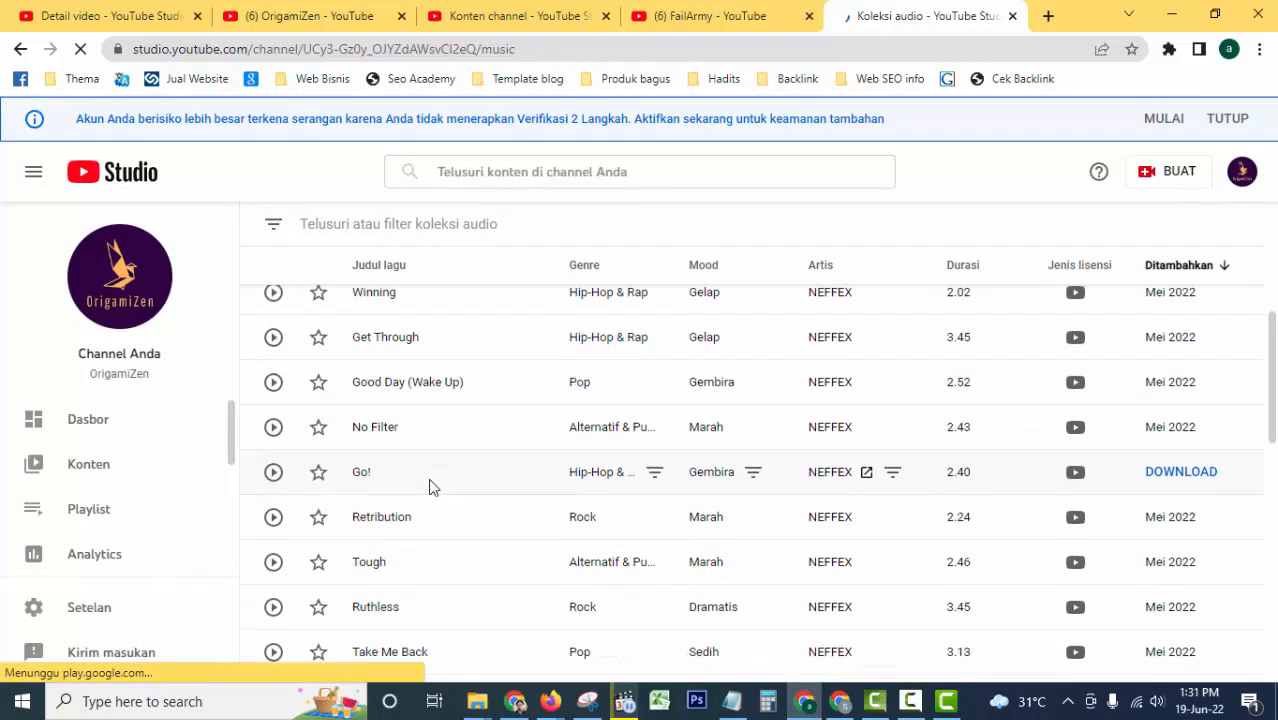
{"action": "scroll", "coordinate": [431, 485], "scroll_direction": "up", "scroll_amount": 3}
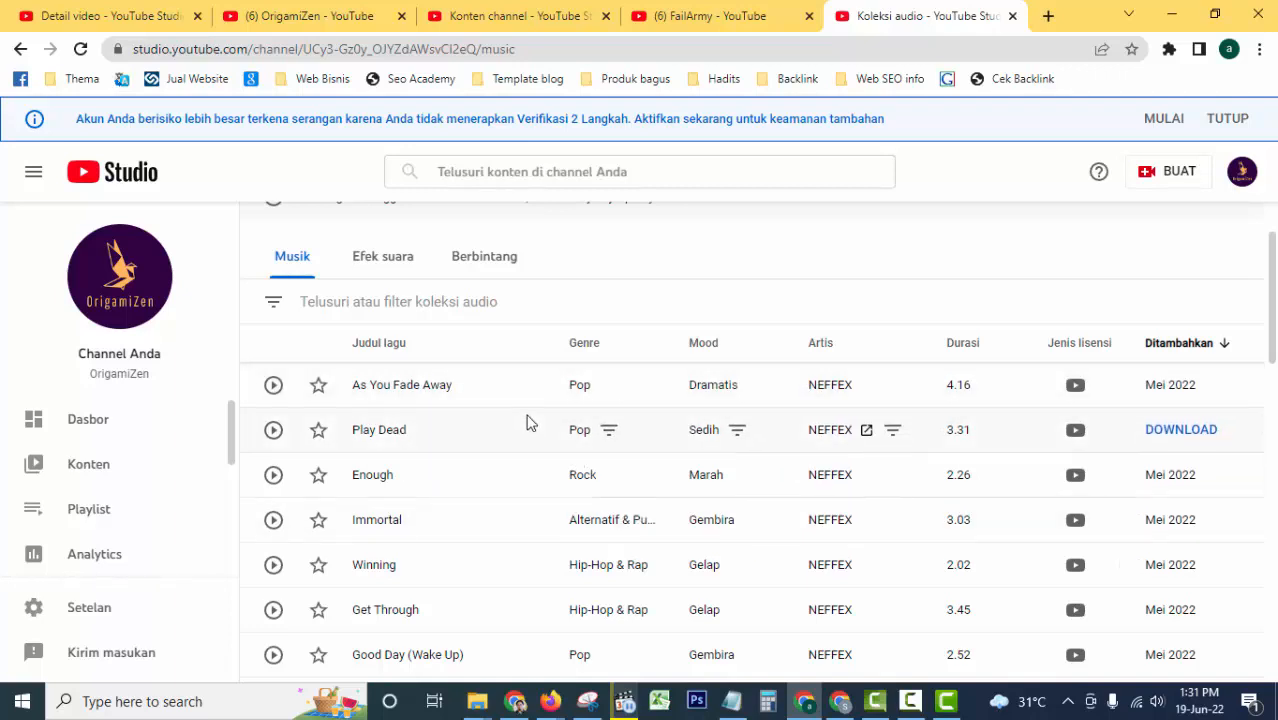
{"action": "scroll", "coordinate": [520, 437], "scroll_direction": "down", "scroll_amount": 1}
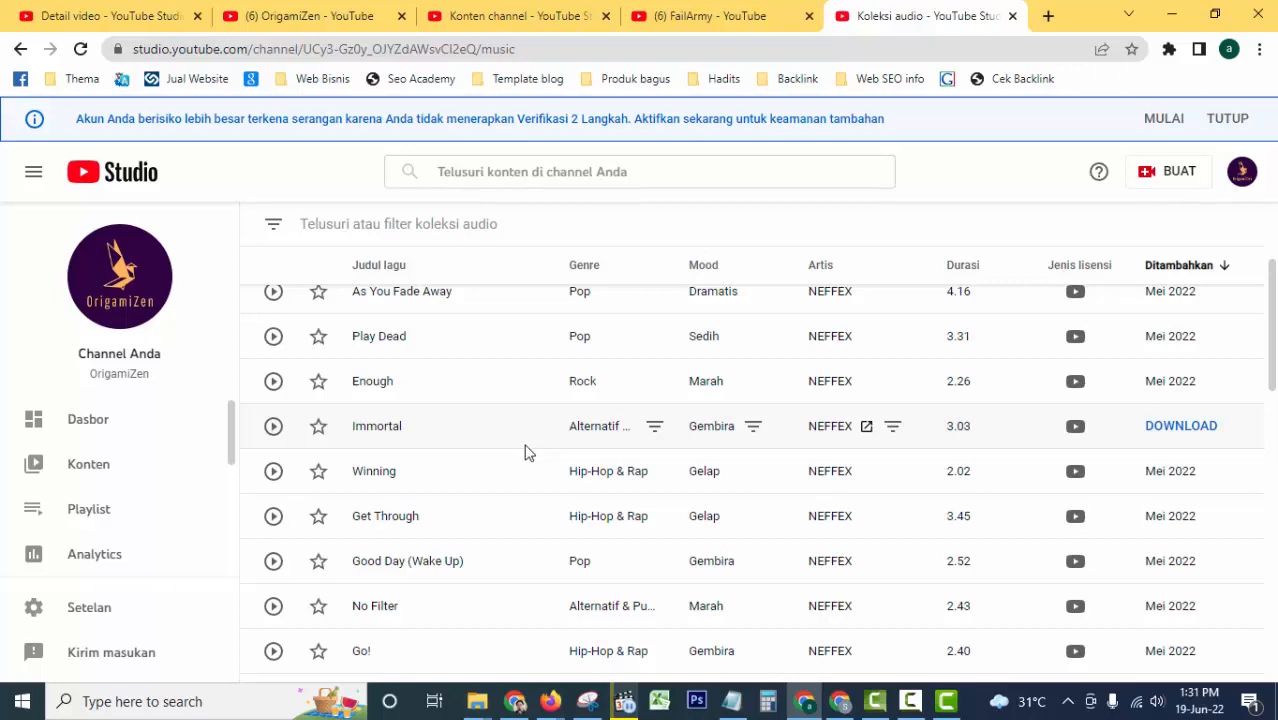
{"action": "scroll", "coordinate": [528, 452], "scroll_direction": "up", "scroll_amount": 1}
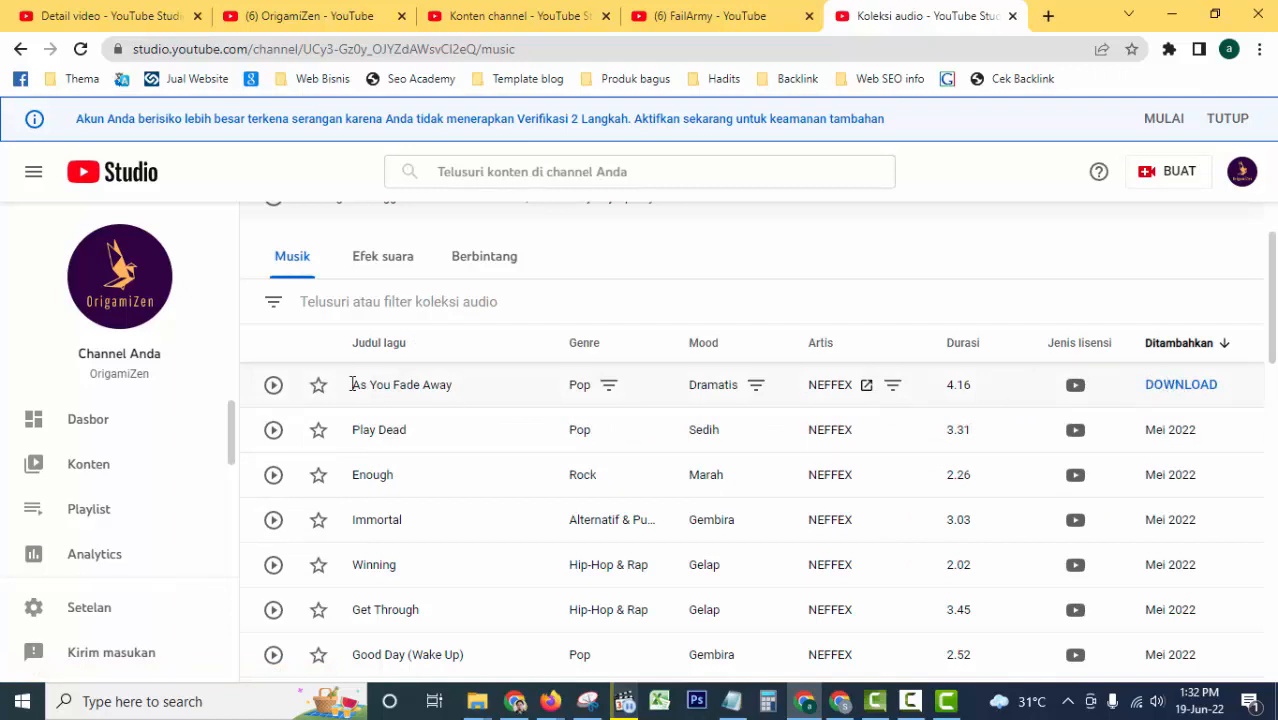
{"action": "left_click", "coordinate": [273, 386]}
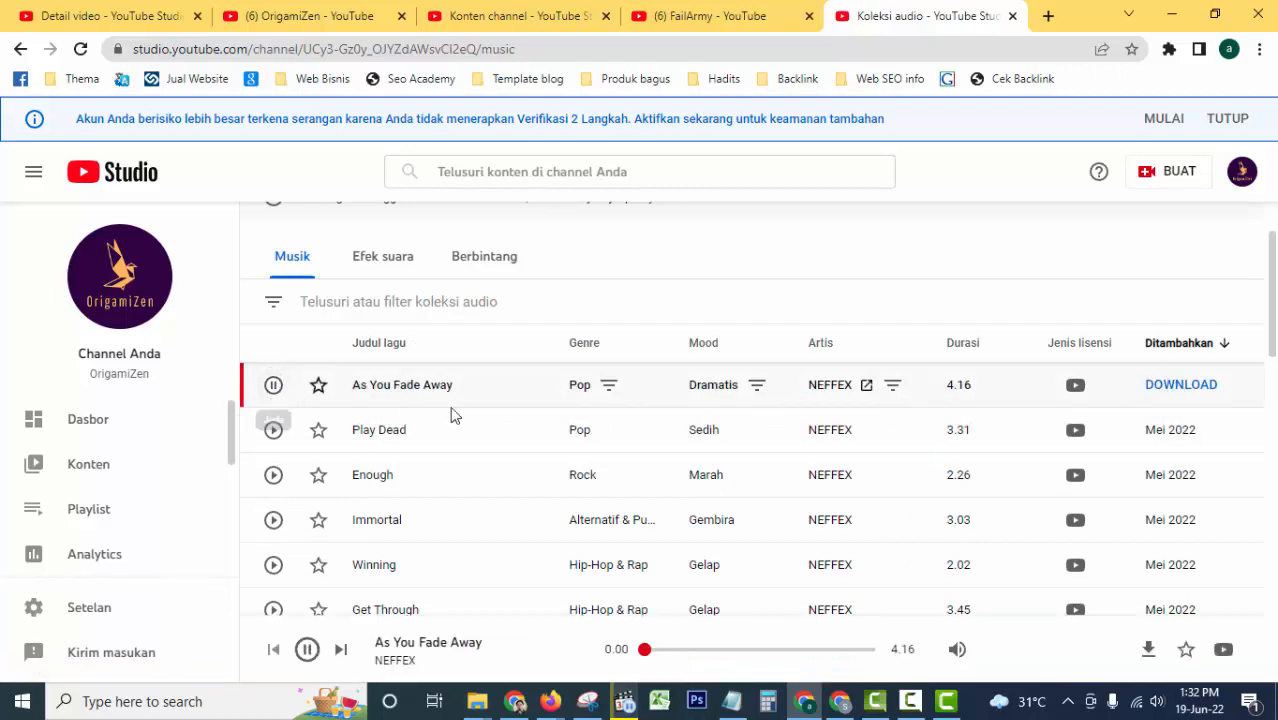
{"action": "left_click", "coordinate": [279, 390]}
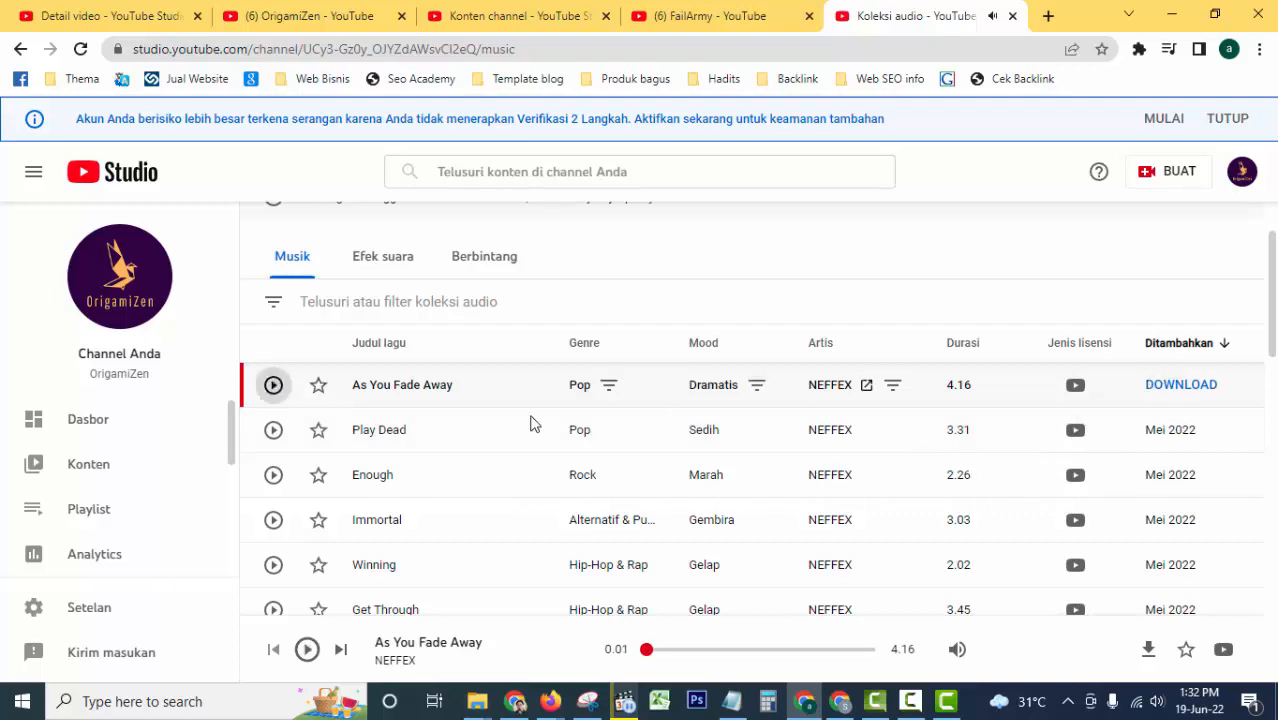
{"action": "left_click", "coordinate": [1185, 393]}
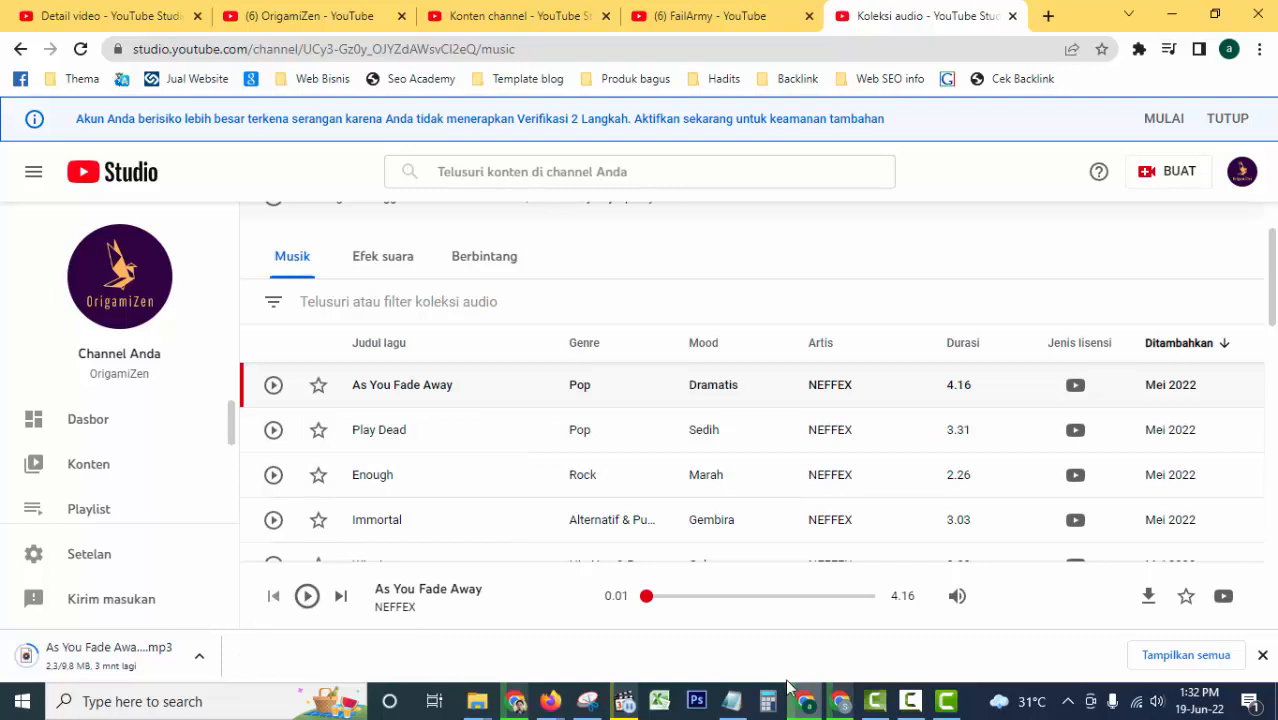
- Switch to Camtasia and import the "As You Fade Away" MP3 from the Downloads folder into the media bin
{"action": "left_click", "coordinate": [907, 712]}
{"action": "left_click", "coordinate": [1184, 612]}
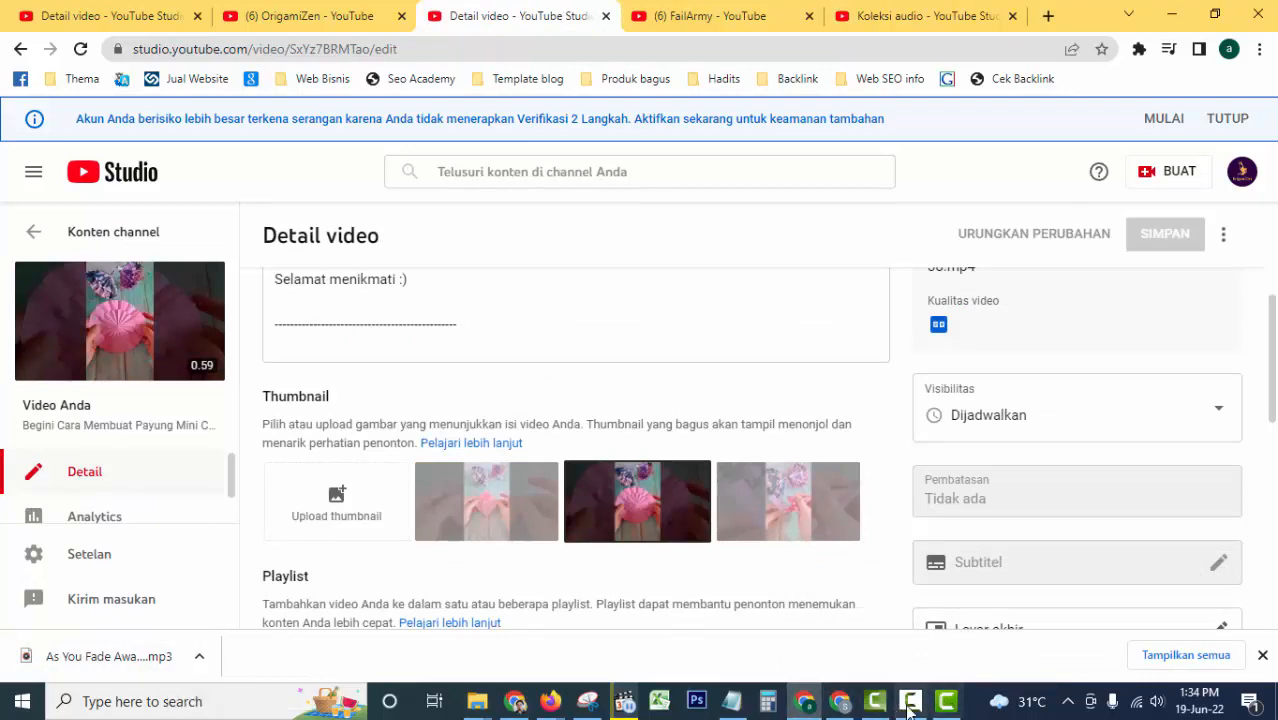
{"action": "left_click", "coordinate": [946, 703]}
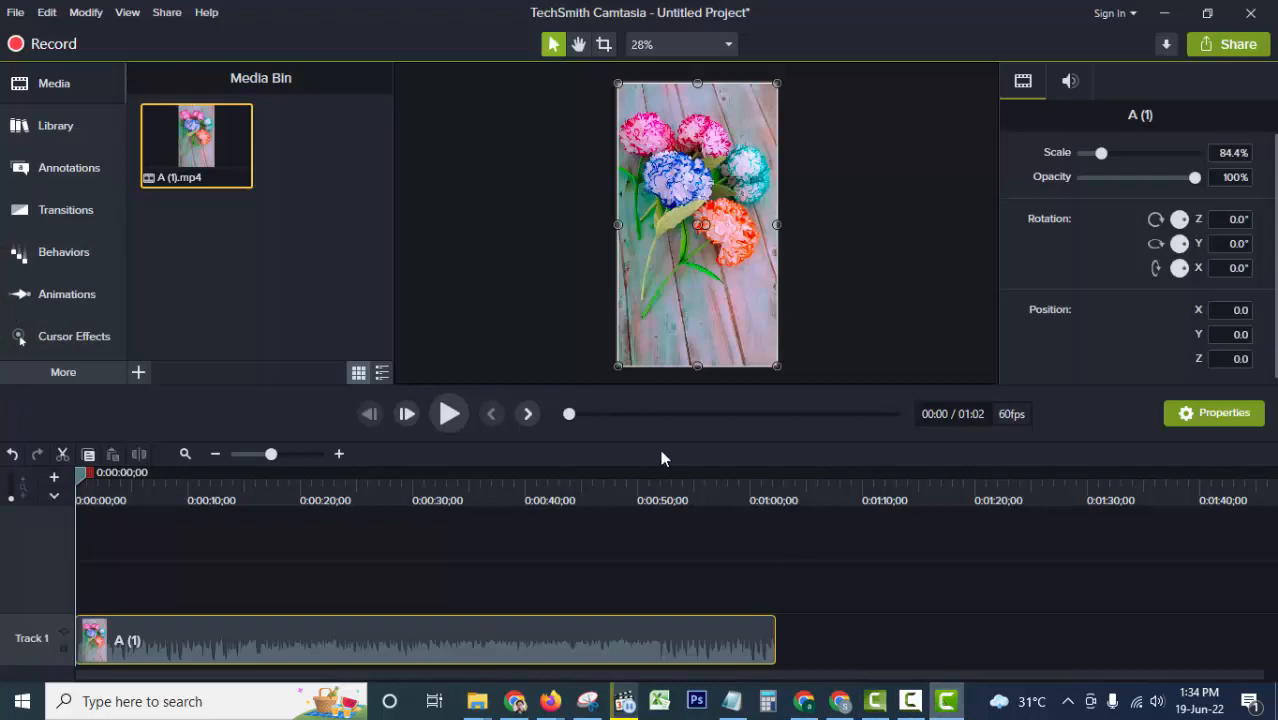
{"action": "left_click", "coordinate": [136, 378]}
{"action": "left_click", "coordinate": [165, 312]}
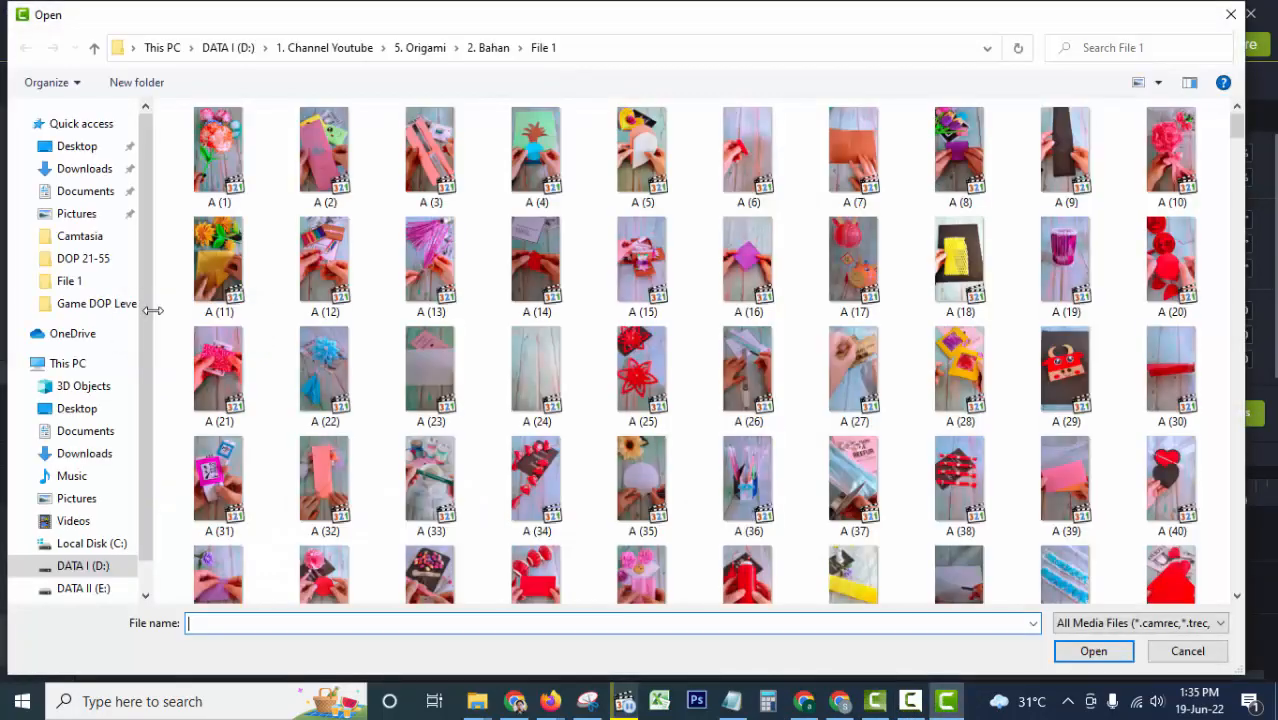
{"action": "left_click", "coordinate": [88, 431]}
{"action": "left_click", "coordinate": [90, 454]}
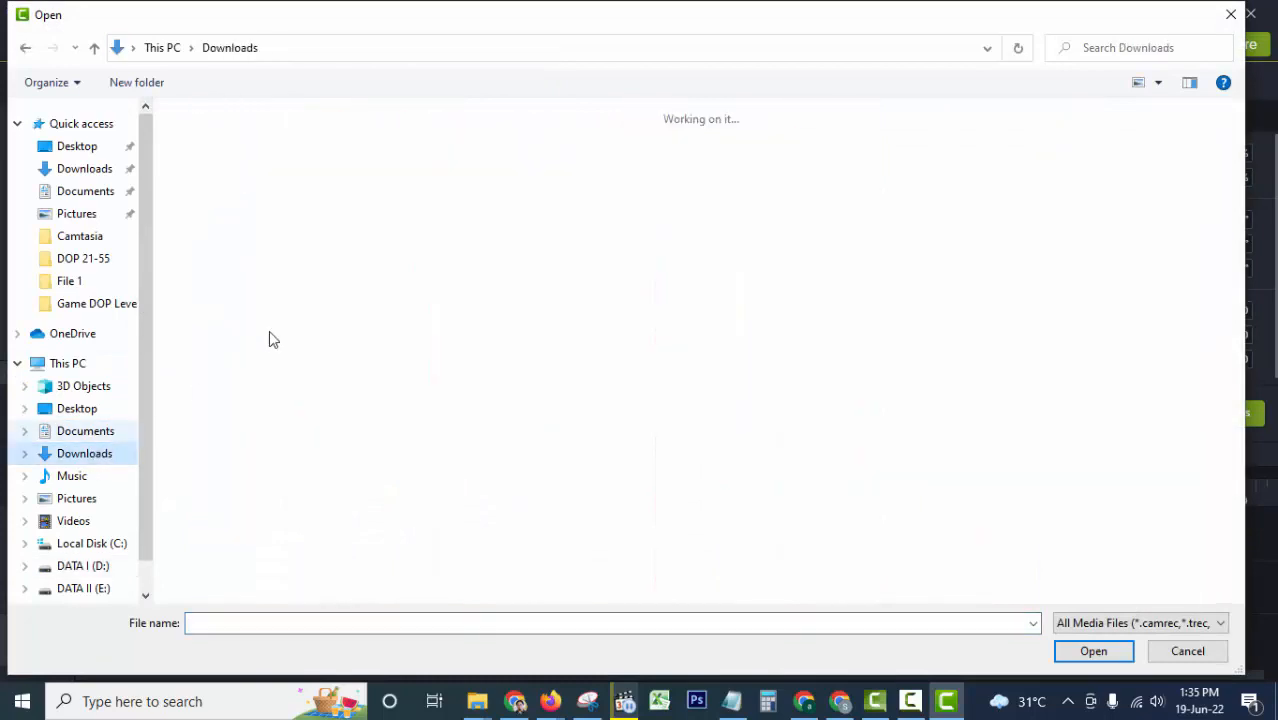
{"action": "double_click", "coordinate": [235, 200]}
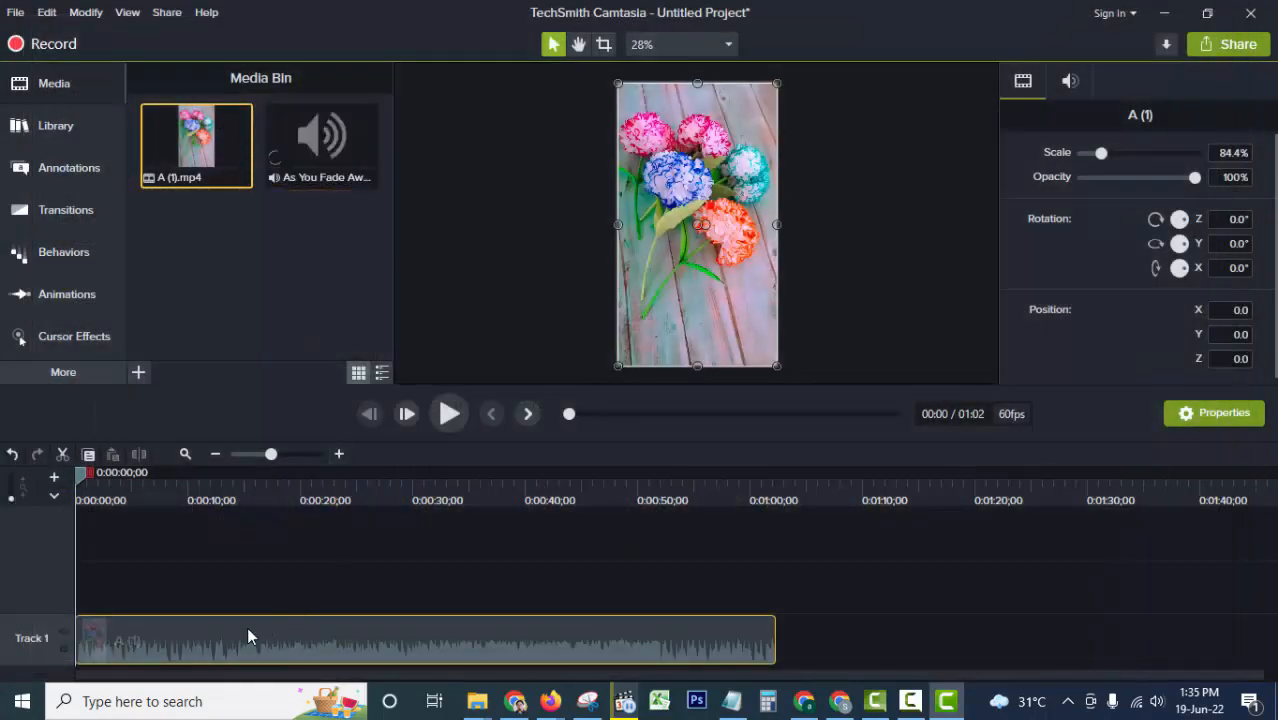
- Move the A (1) clip from Track 1 to Track 2 and play its first two seconds
{"action": "left_click_drag", "start_coordinate": [246, 633], "coordinate": [314, 577]}
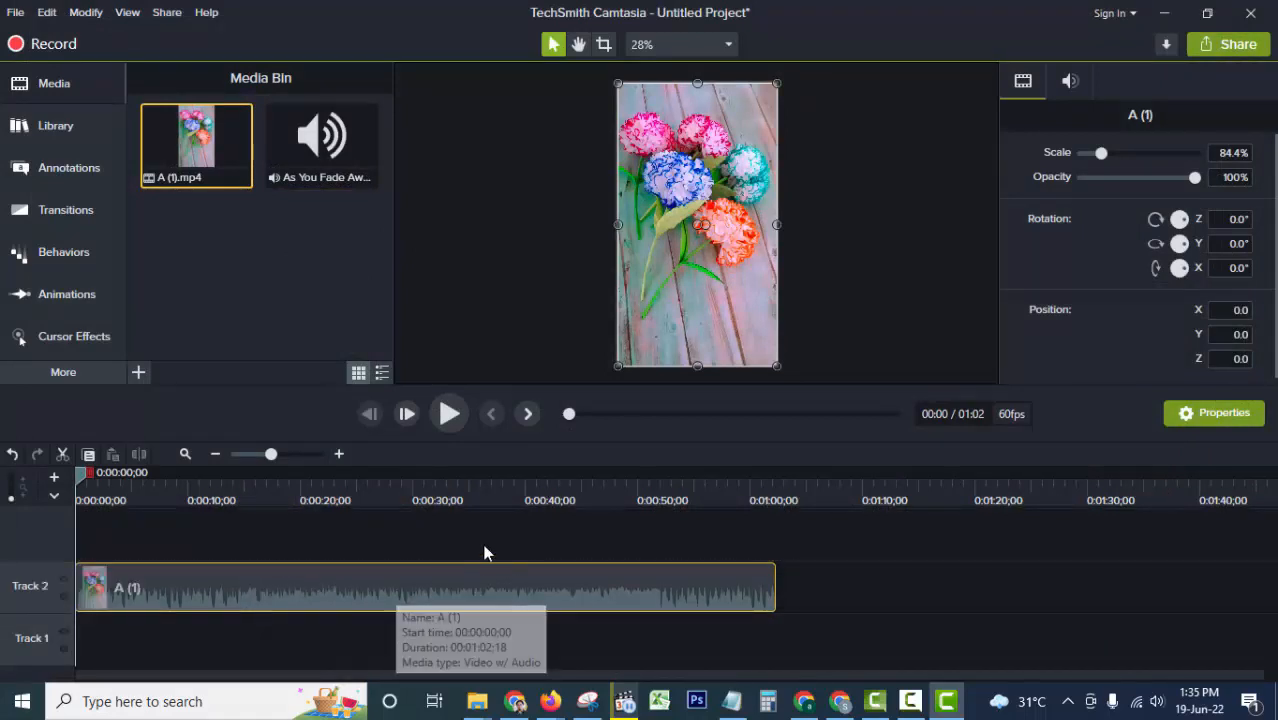
{"action": "left_click", "coordinate": [450, 414]}
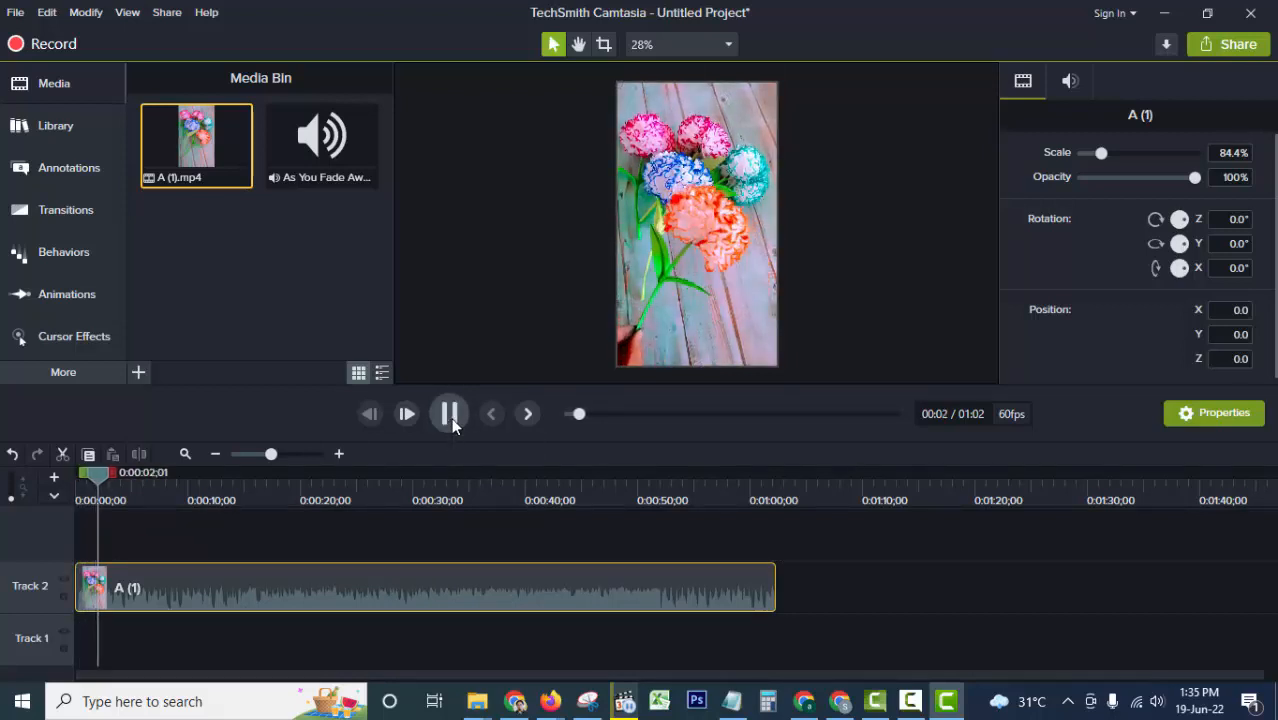
{"action": "left_click", "coordinate": [450, 414]}
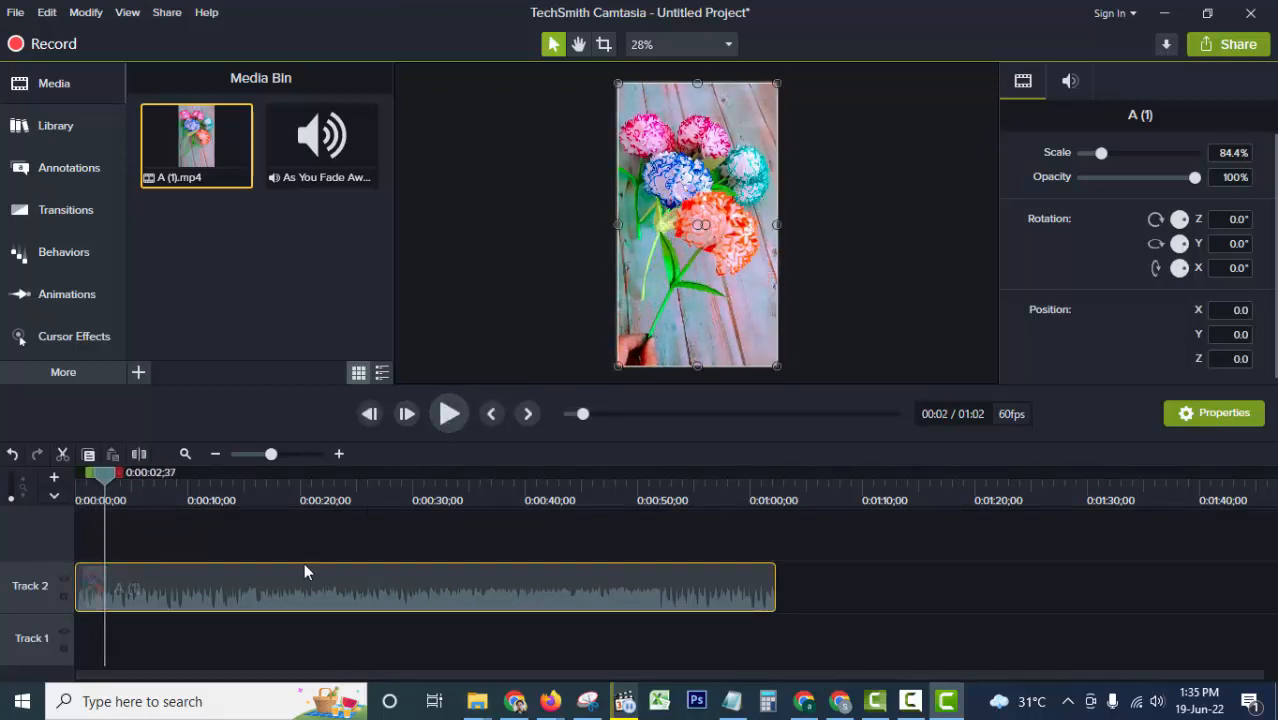
- Separate the A (1) clip's audio from its video and delete the separated audio
{"action": "right_click", "coordinate": [358, 584]}
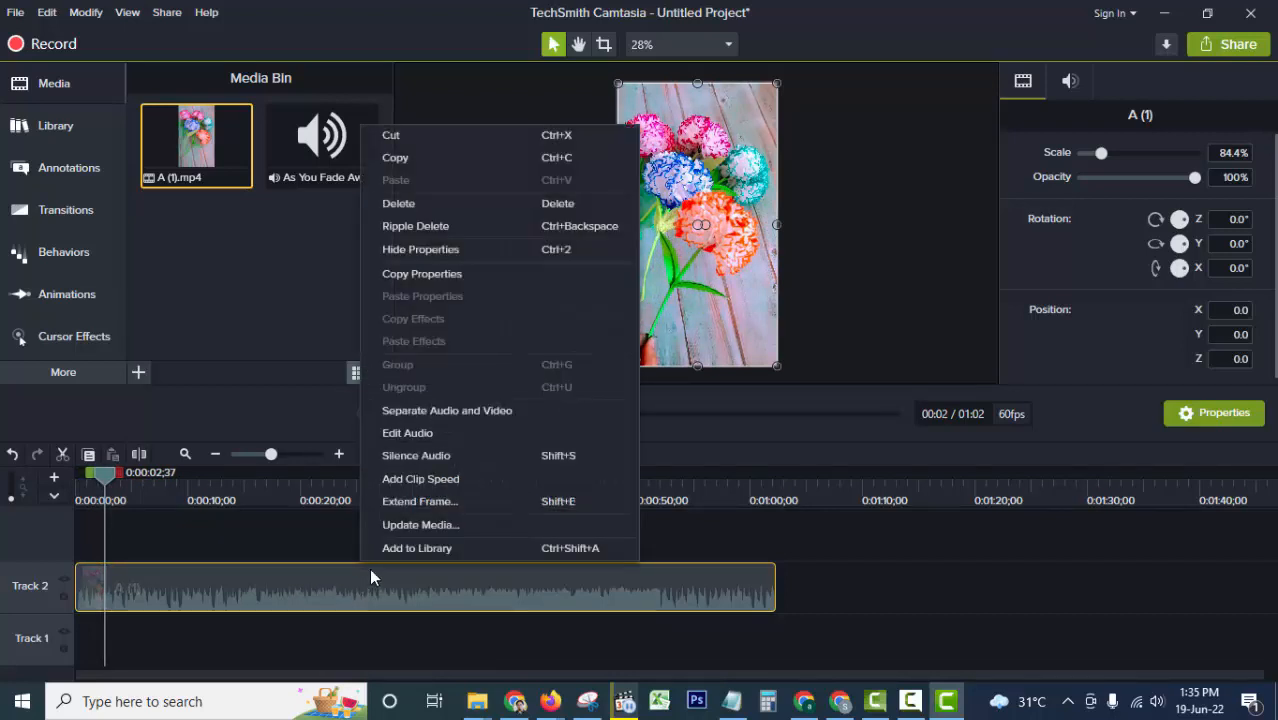
{"action": "left_click", "coordinate": [449, 412]}
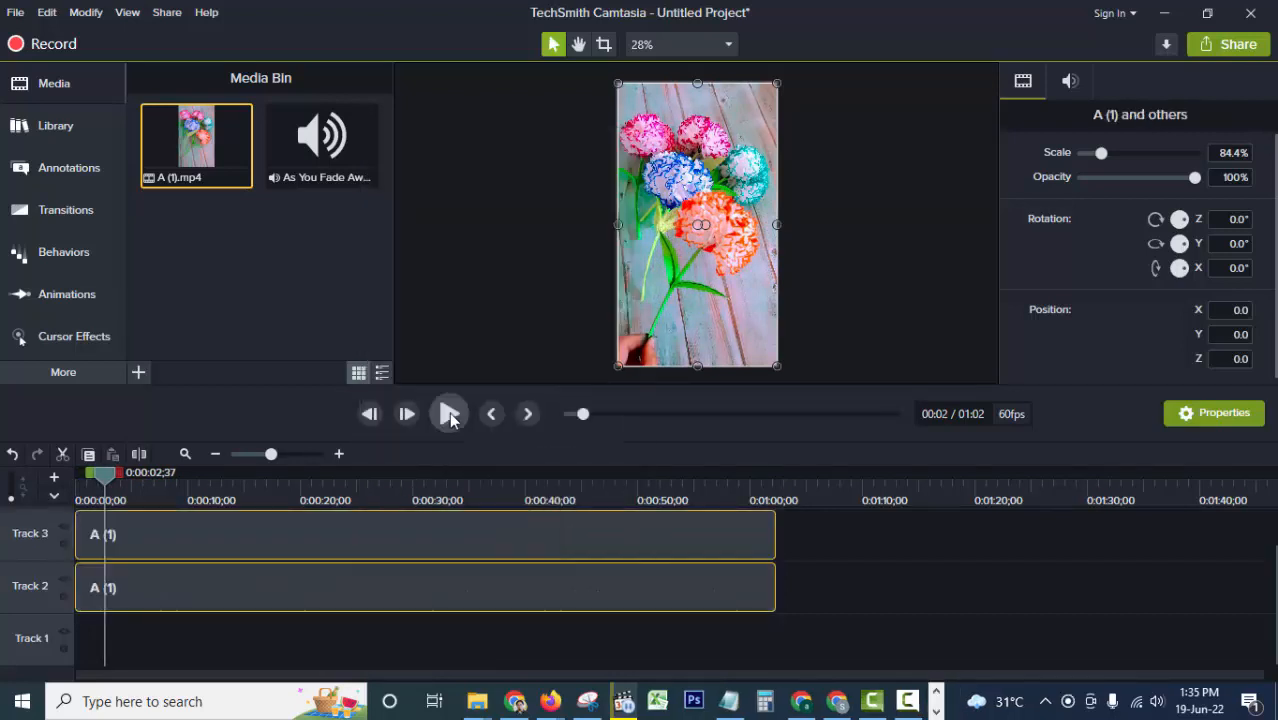
{"action": "left_click", "coordinate": [240, 546]}
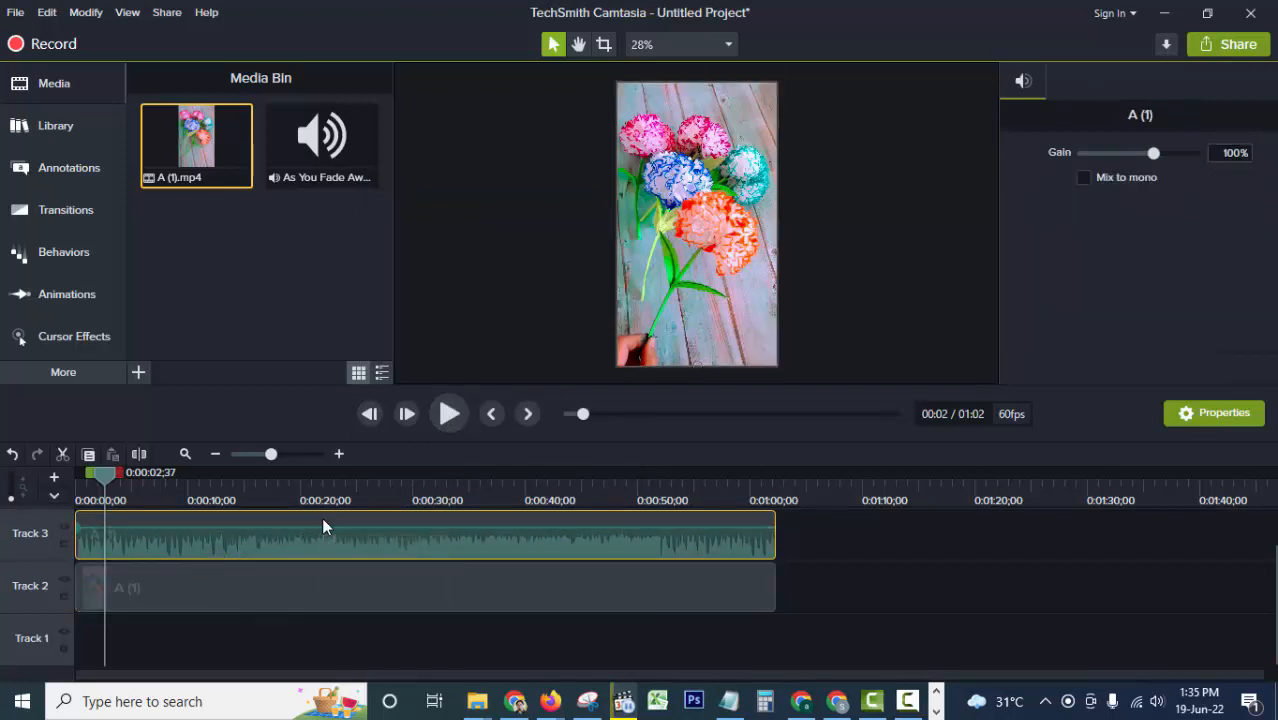
{"action": "key", "text": "Delete"}
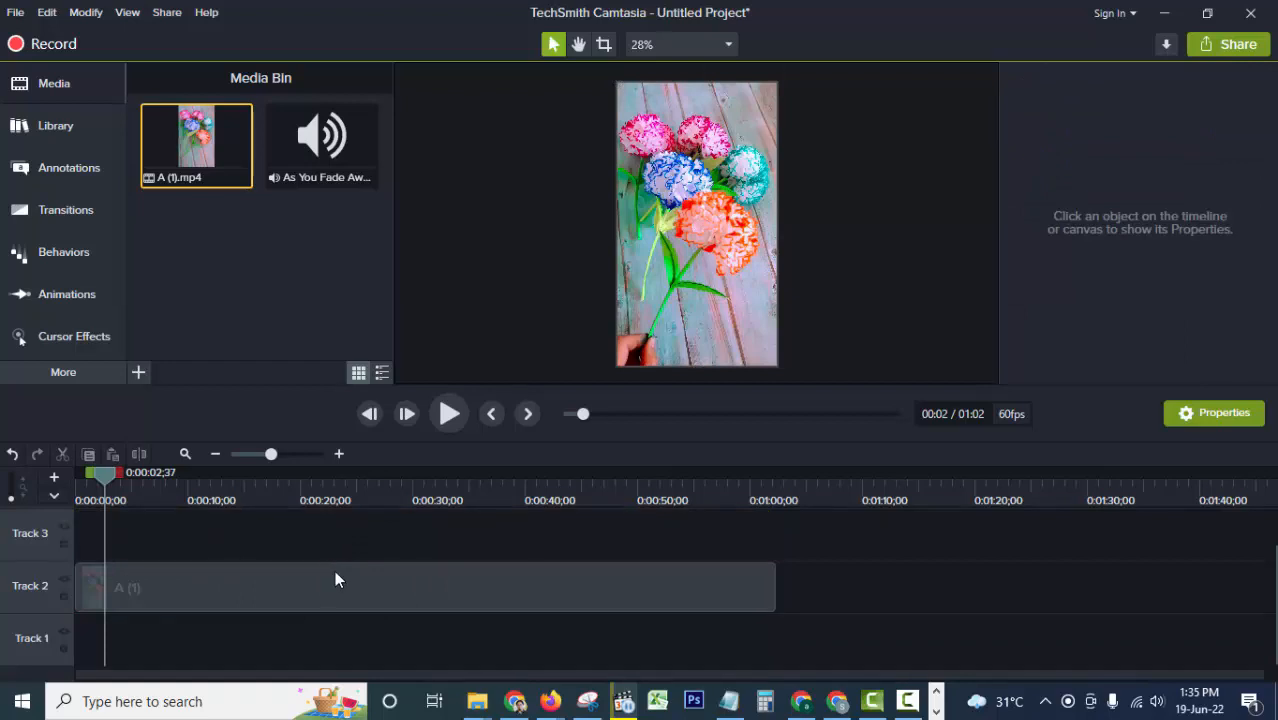
- Move the A (1) video to Track 1 and place the "As You Fade Away" music on Track 2 from the timeline start
{"action": "left_click_drag", "start_coordinate": [265, 594], "coordinate": [240, 651]}
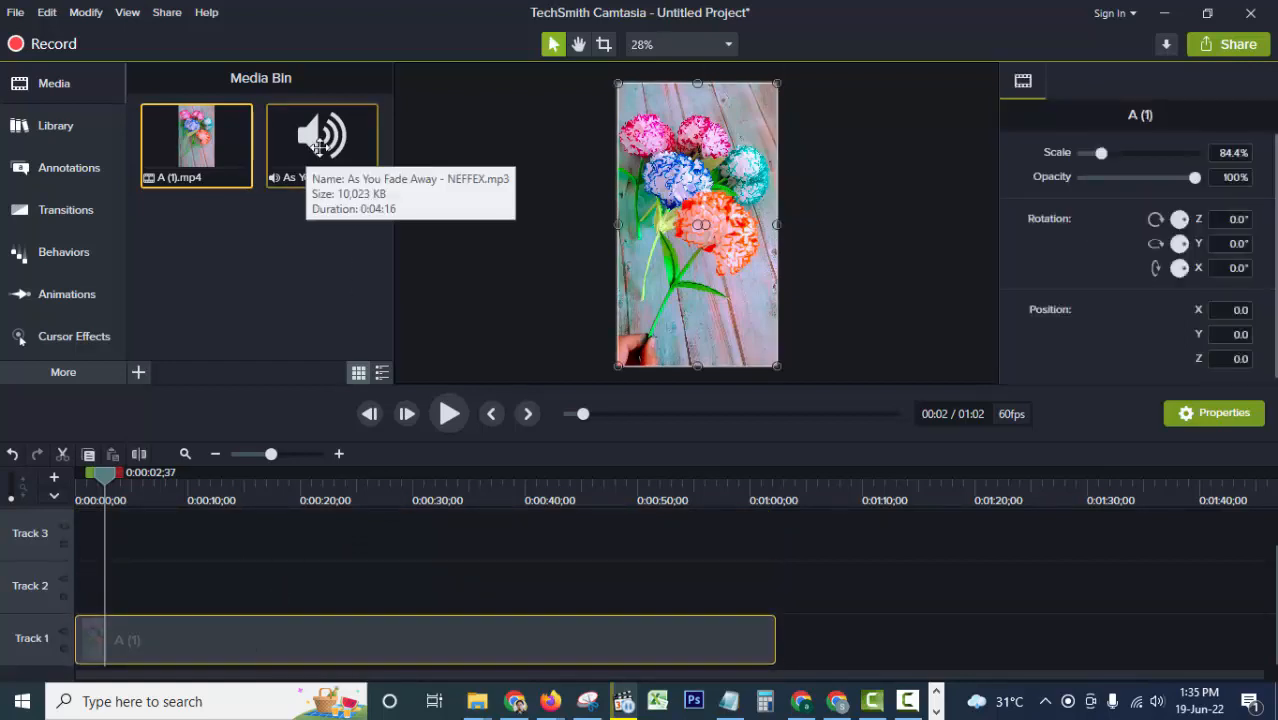
{"action": "left_click_drag", "start_coordinate": [338, 143], "coordinate": [70, 604]}
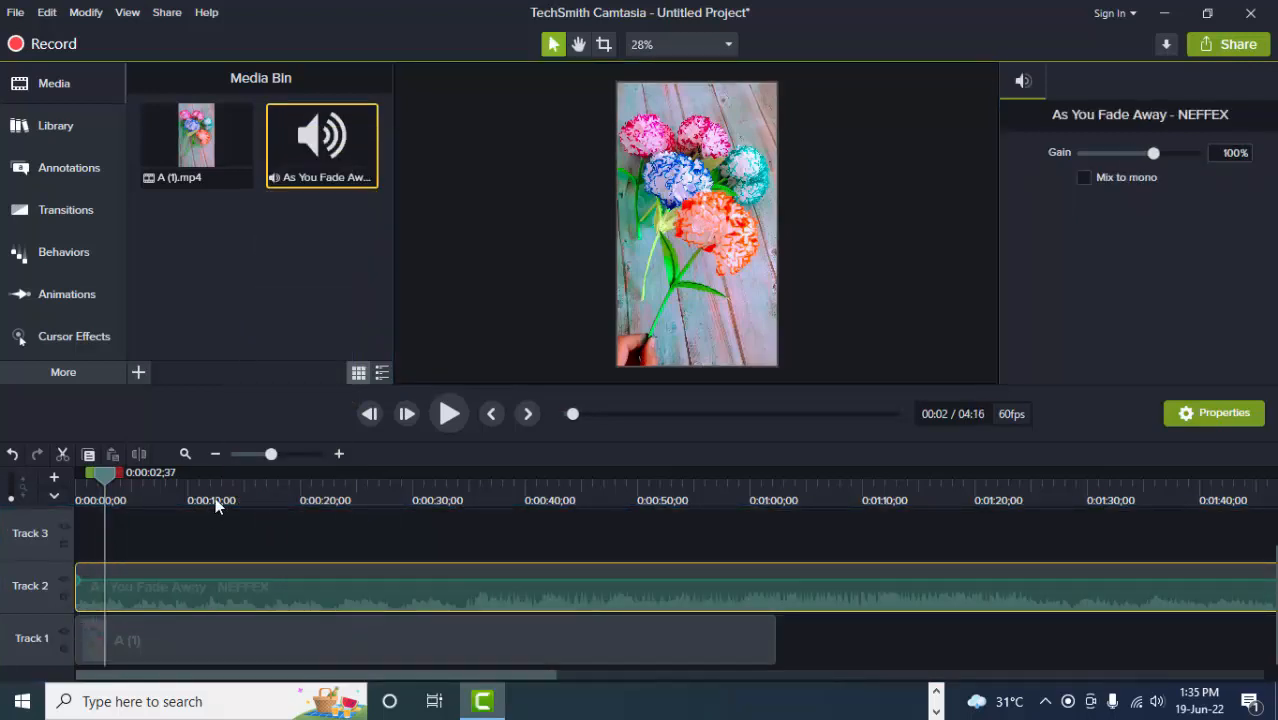
- Add a clip speed effect to the A (1) video on Track 1 and open the effect's settings
{"action": "left_click", "coordinate": [747, 638]}
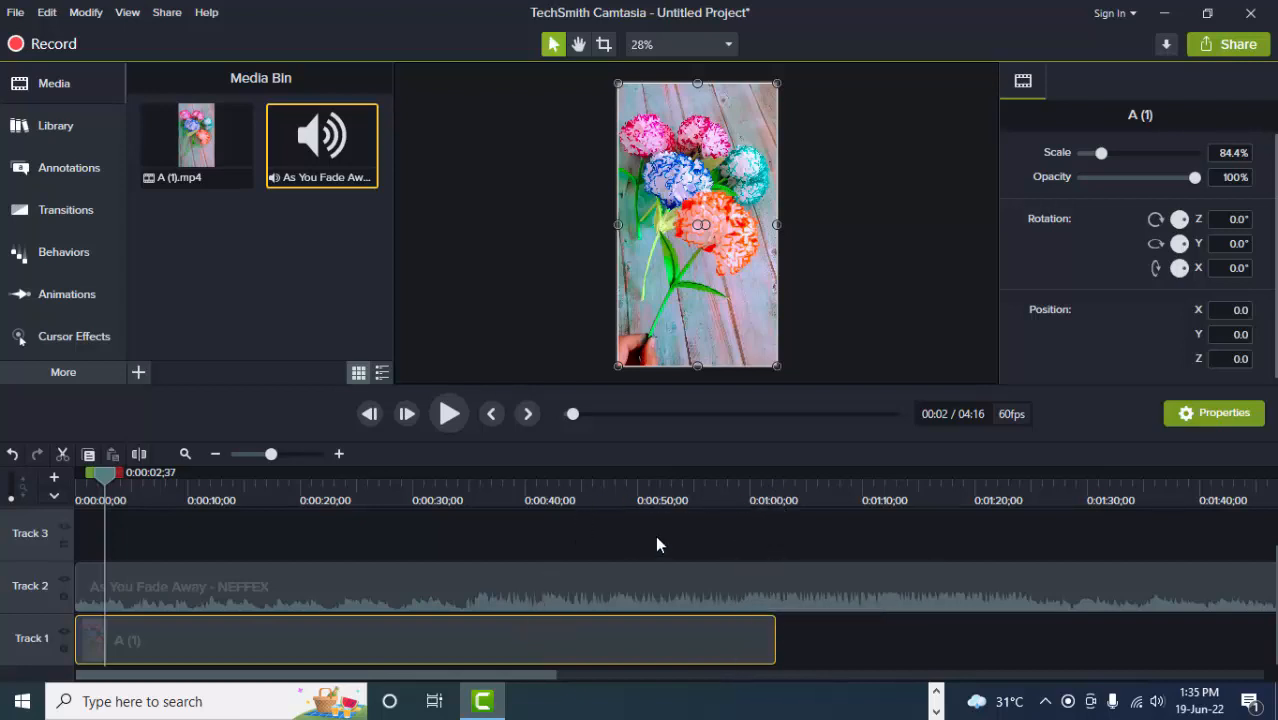
{"action": "right_click", "coordinate": [679, 625]}
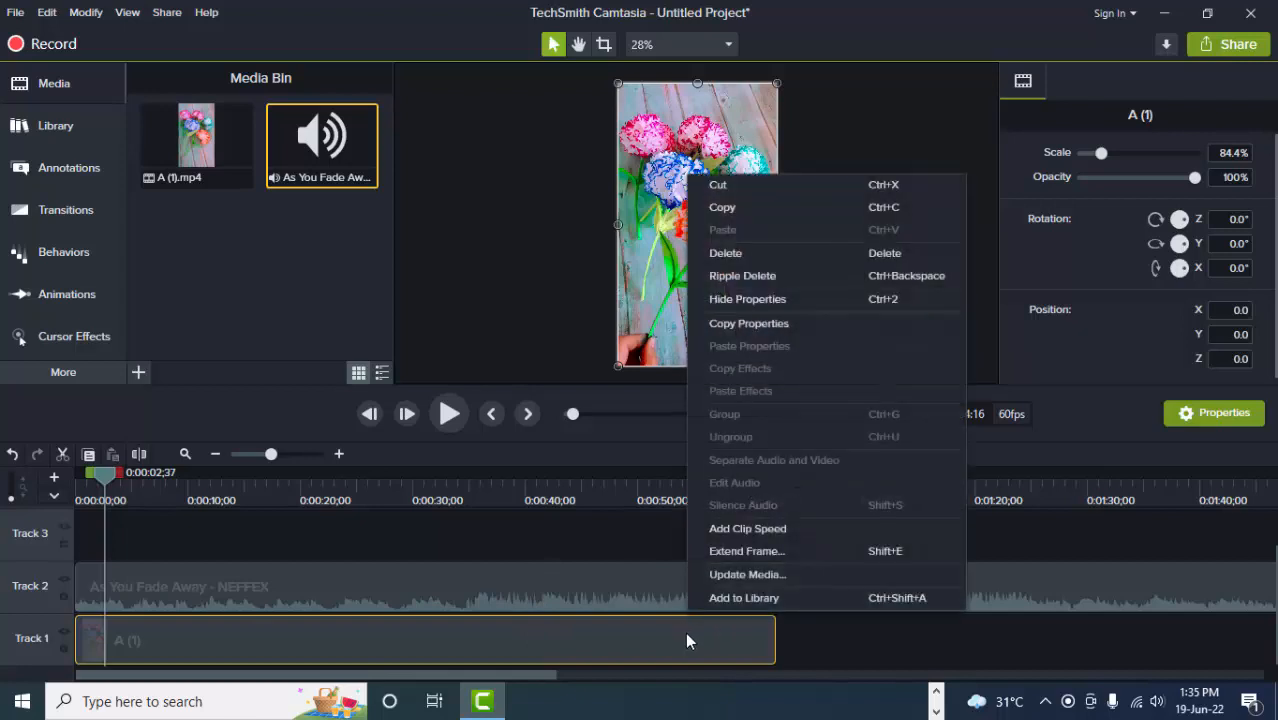
{"action": "left_click", "coordinate": [755, 530]}
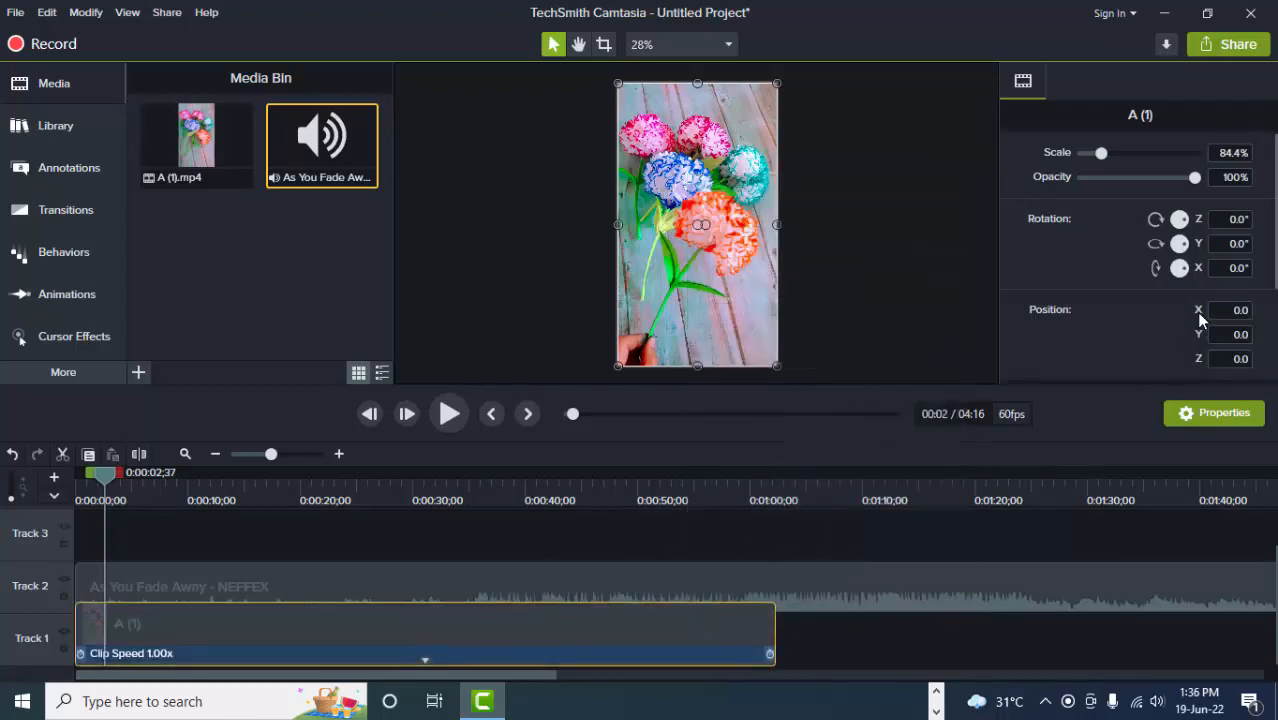
{"action": "left_click", "coordinate": [561, 655]}
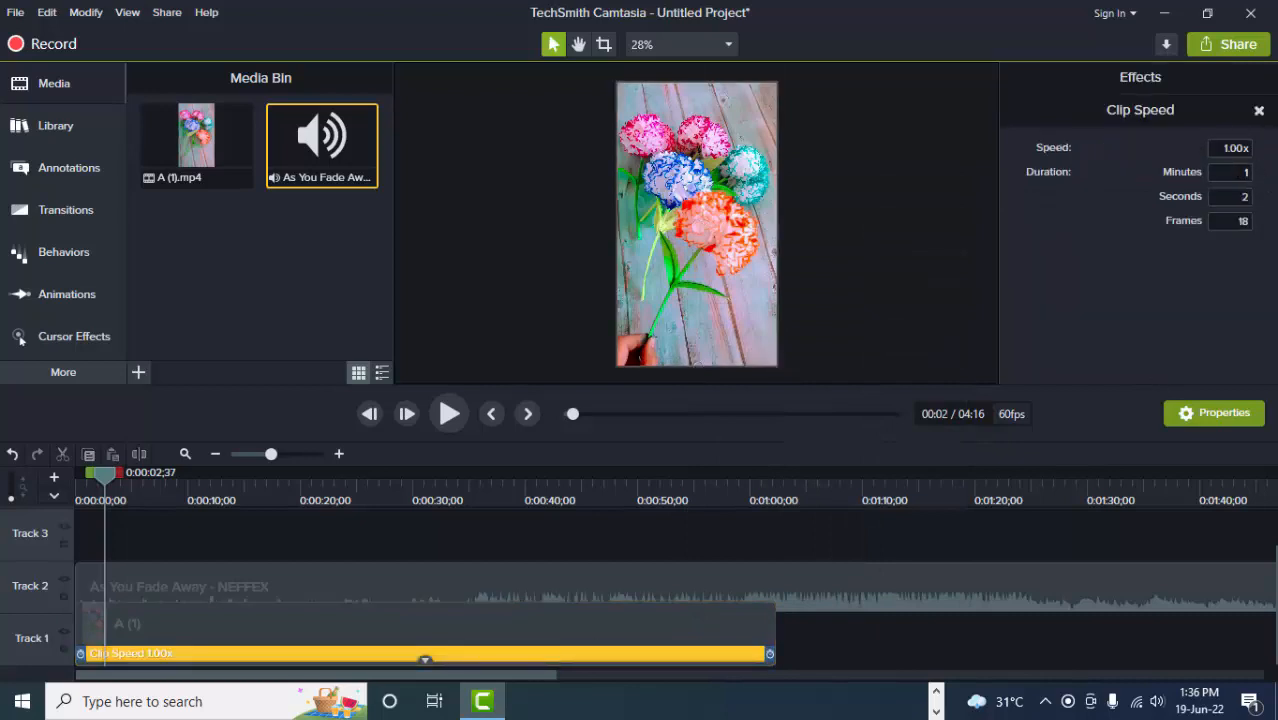
- Try setting the A (1) clip speed duration to 58 minutes and 0 seconds
{"action": "left_click", "coordinate": [1248, 199]}
{"action": "type", "text": "0"}
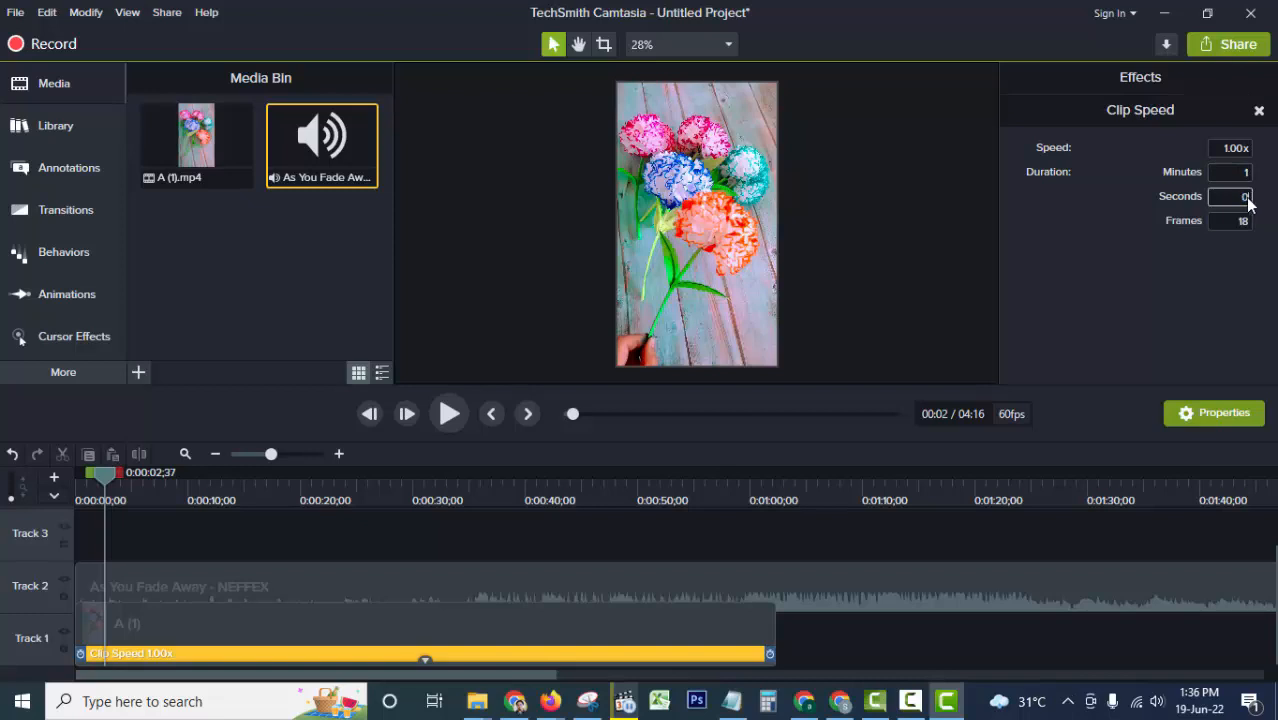
{"action": "left_click", "coordinate": [1248, 173]}
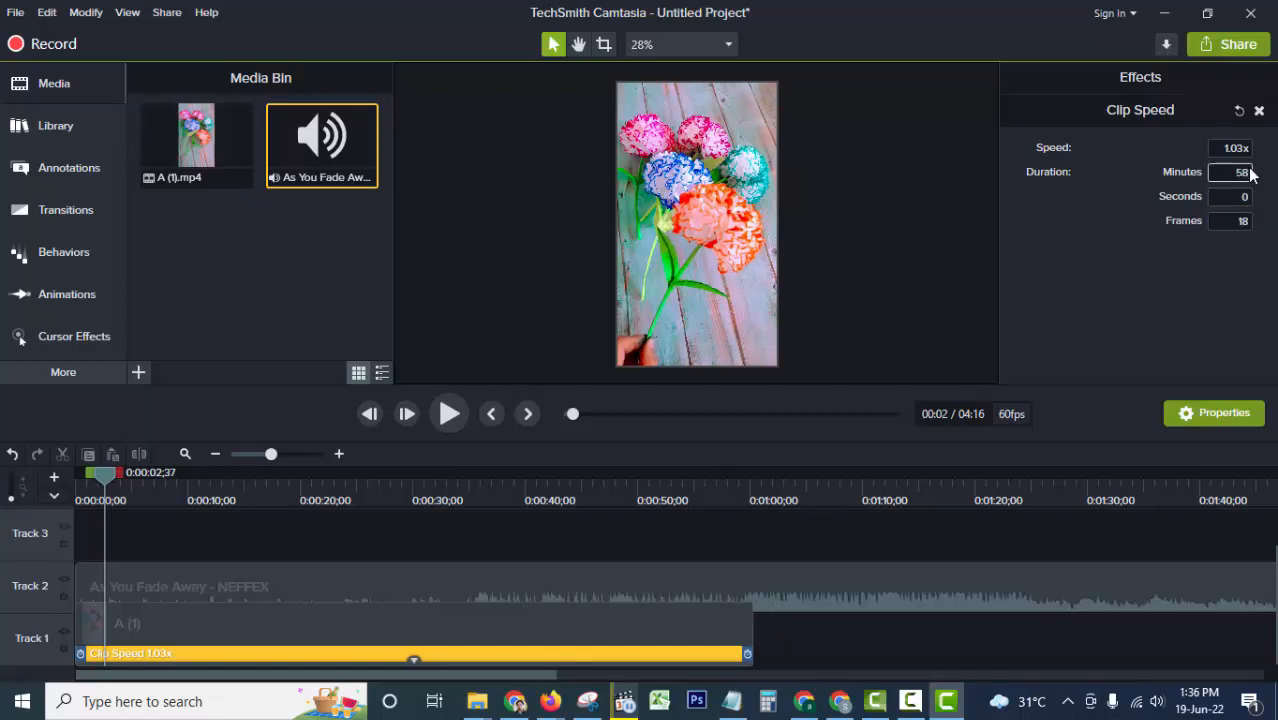
{"action": "key", "text": "Return"}
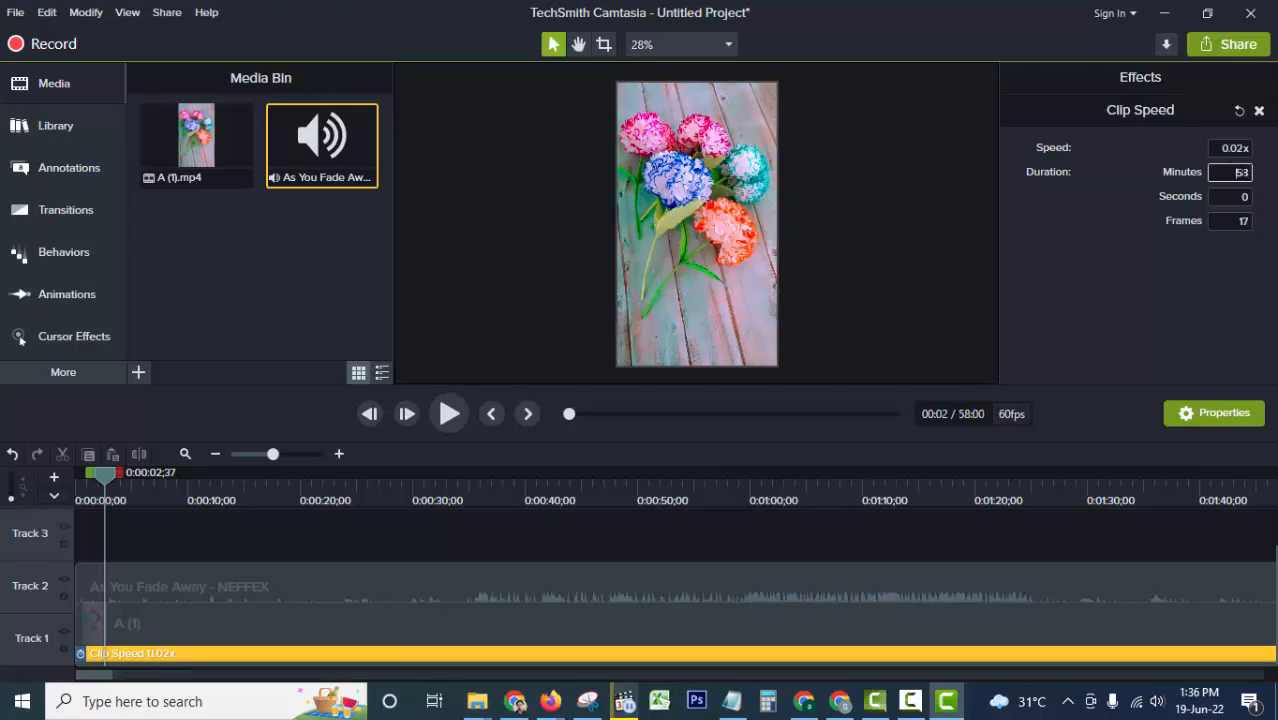
- Set the A (1) clip speed duration to 0 minutes and 58 seconds
{"action": "double_click", "coordinate": [1238, 173]}
{"action": "type", "text": "0"}
{"action": "key", "text": "Tab"}
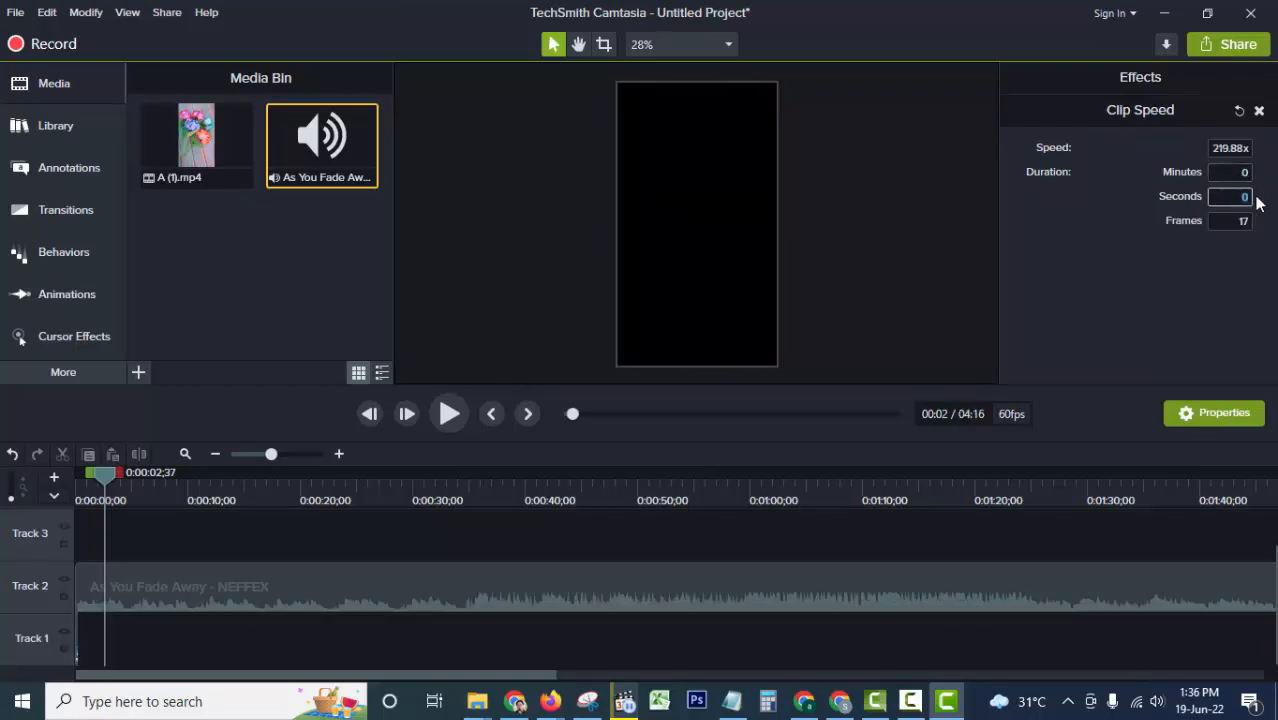
{"action": "type", "text": "58"}
{"action": "key", "text": "Return"}
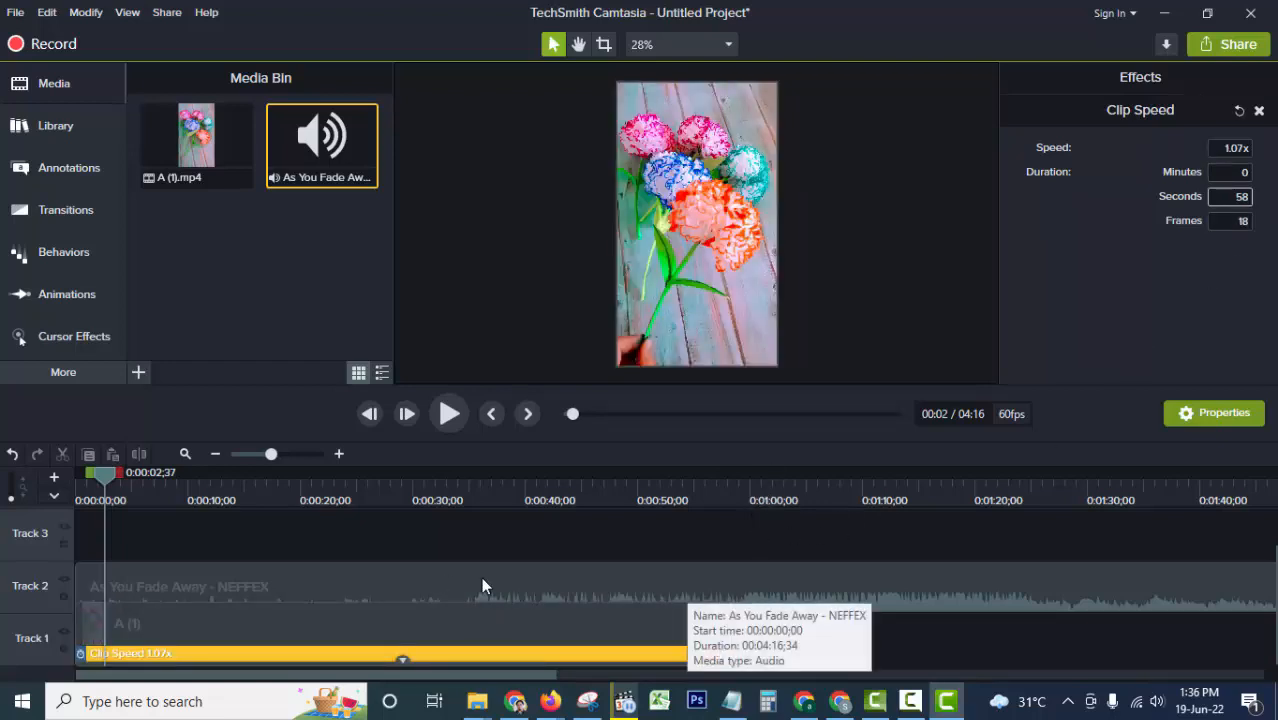
- Split the "As You Fade Away" music on Track 2 at 0:01:00;12 and delete the part after the split
{"action": "left_click", "coordinate": [664, 582]}
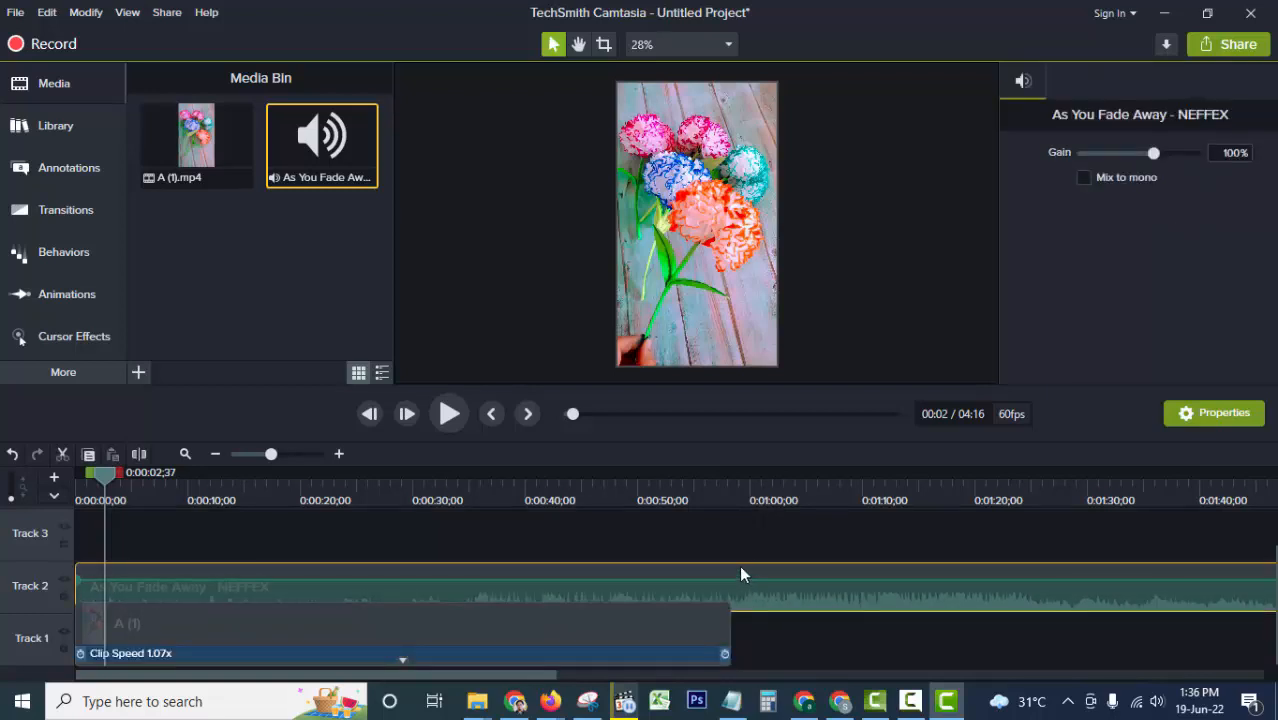
{"action": "left_click_drag", "start_coordinate": [108, 474], "coordinate": [750, 484]}
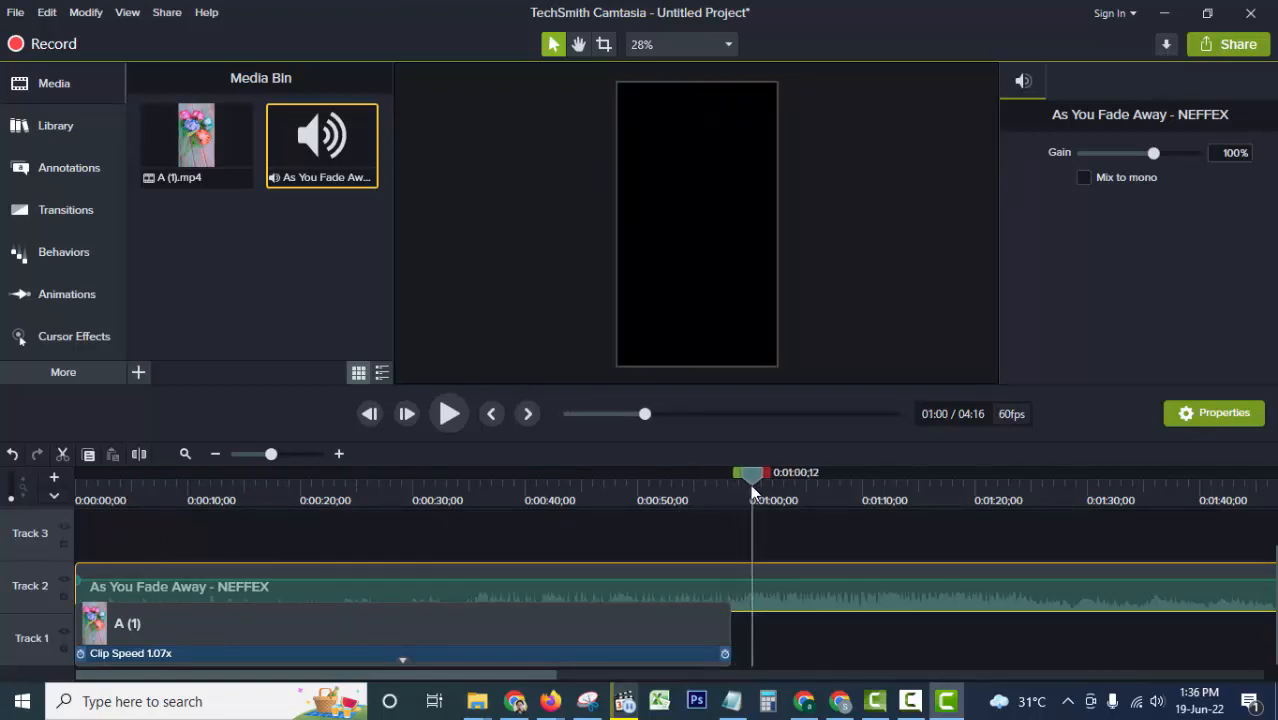
{"action": "left_click", "coordinate": [140, 455]}
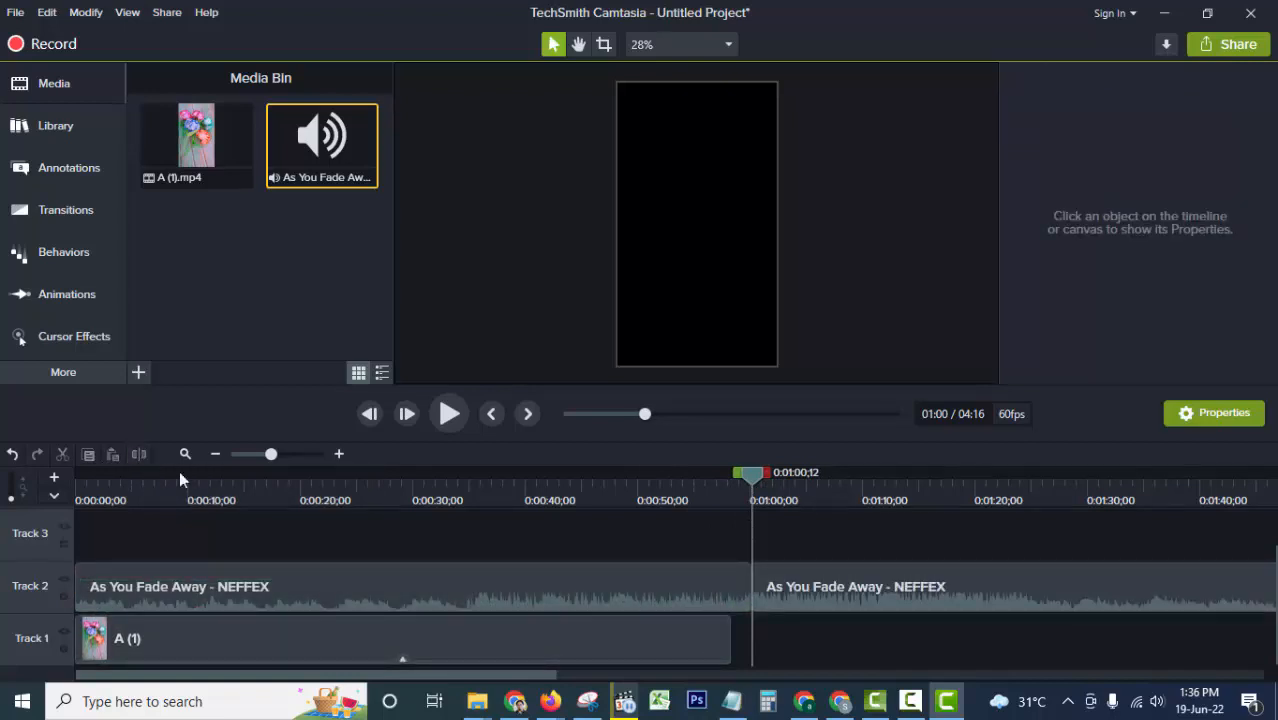
{"action": "left_click", "coordinate": [795, 592]}
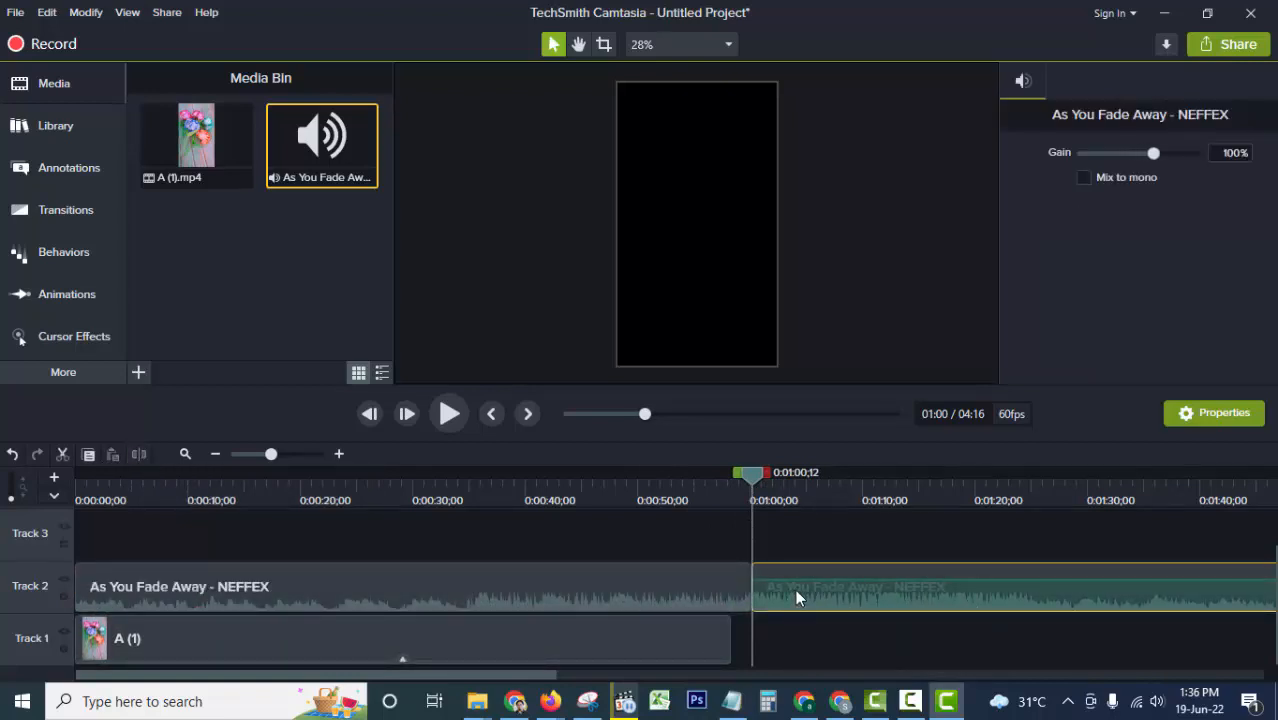
{"action": "key", "text": "Delete"}
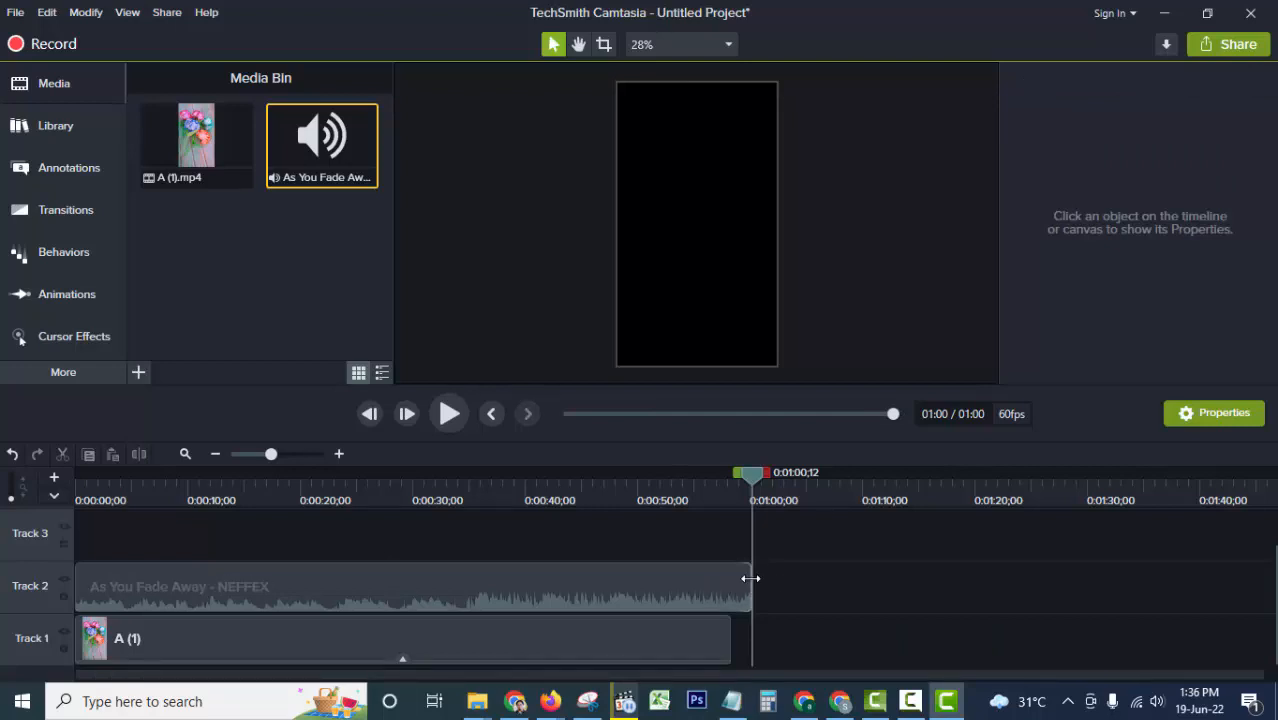
- Trim the end of the Track 2 music to align with the end of the A (1) video, at about 58 seconds
{"action": "left_click", "coordinate": [750, 580]}
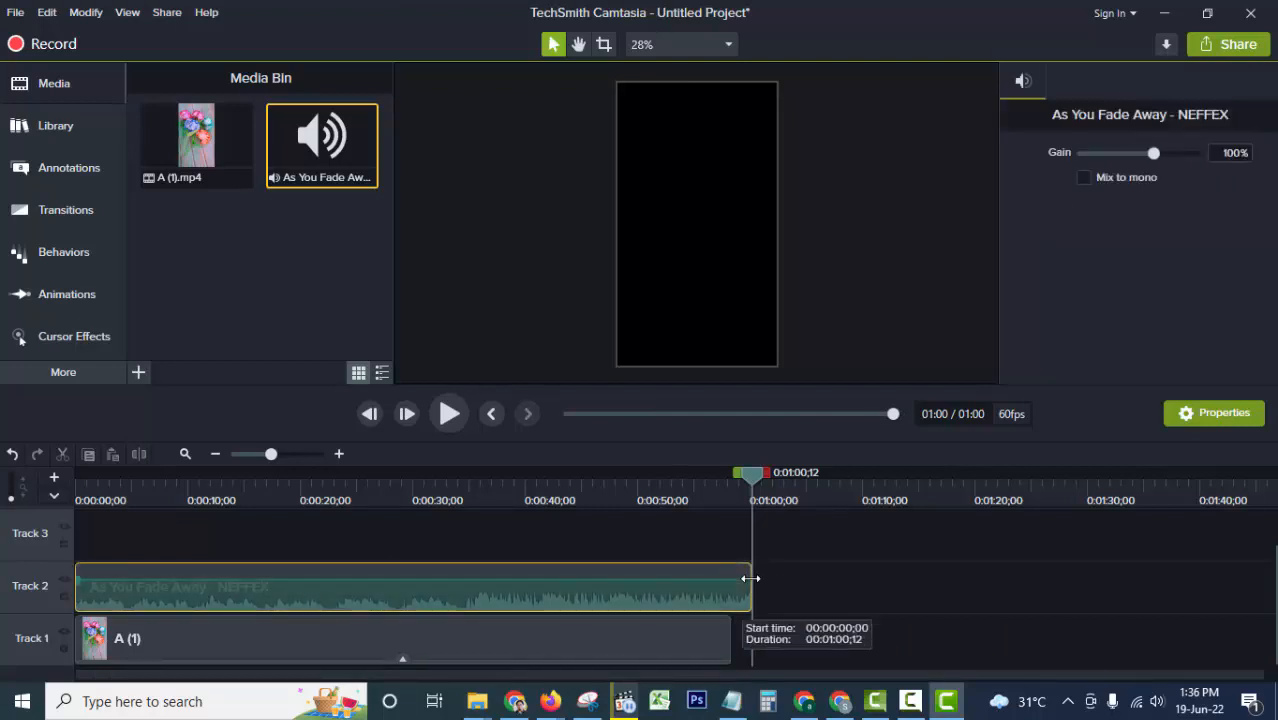
{"action": "left_click_drag", "start_coordinate": [750, 578], "coordinate": [733, 583]}
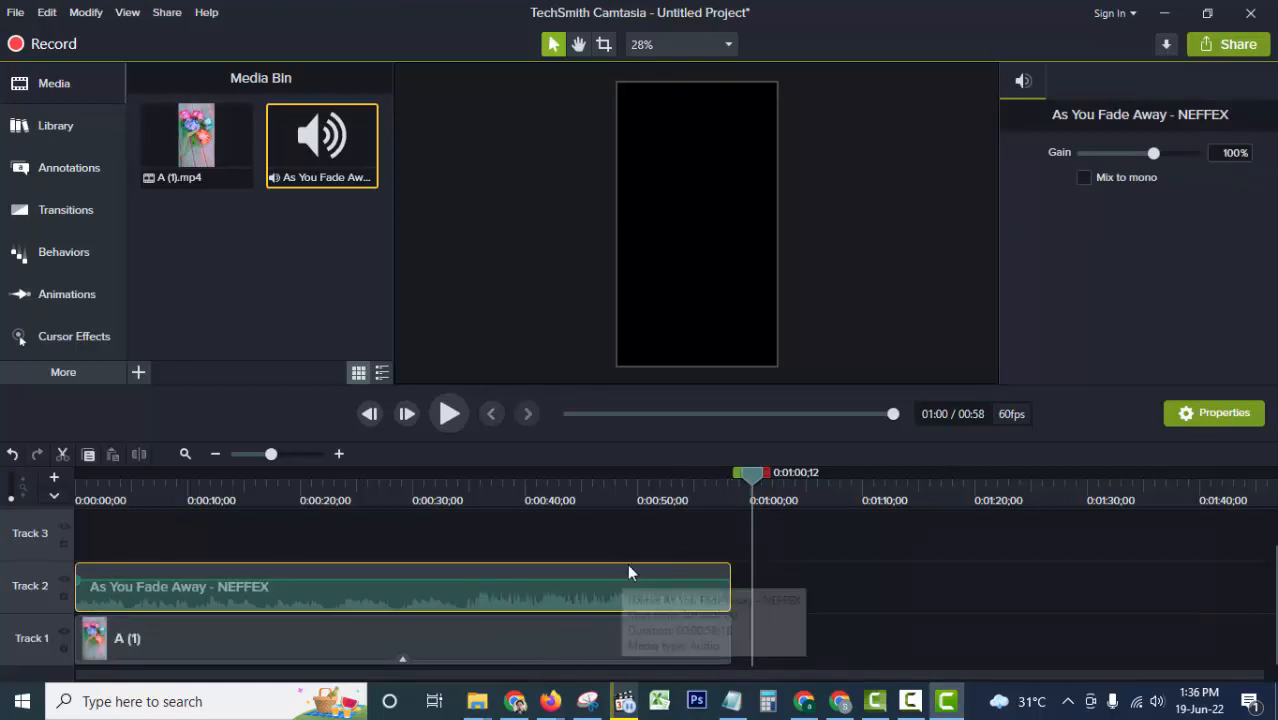
{"action": "left_click", "coordinate": [593, 630]}
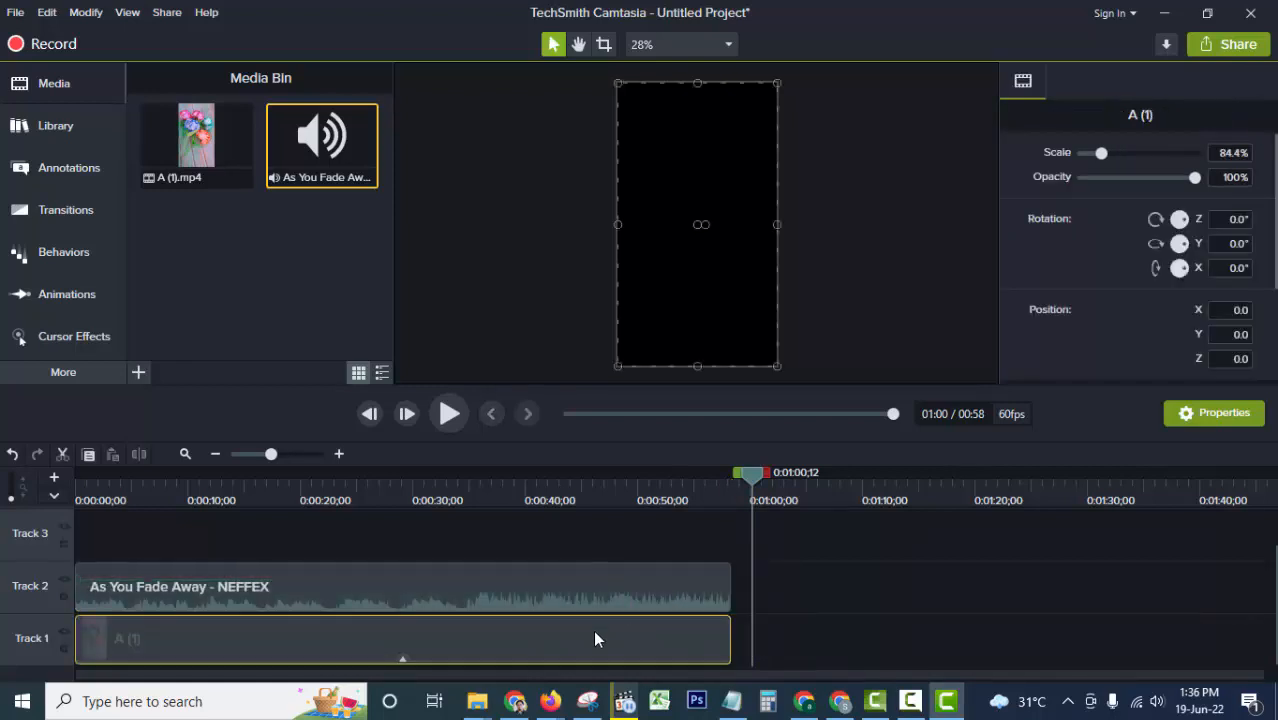
{"action": "left_click", "coordinate": [511, 599]}
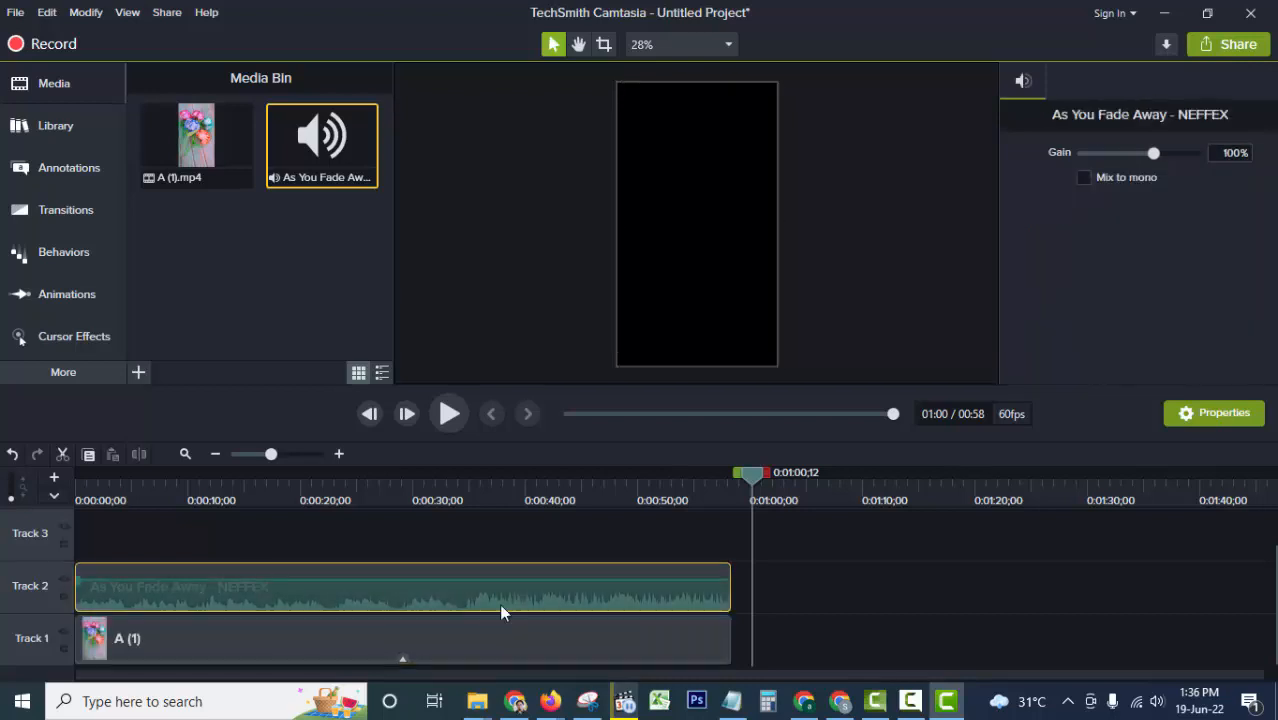
- Add a white Text Rectangle callout at 0:00:24;25, centred near the bottom edge of the video frame
{"action": "left_click", "coordinate": [352, 512]}
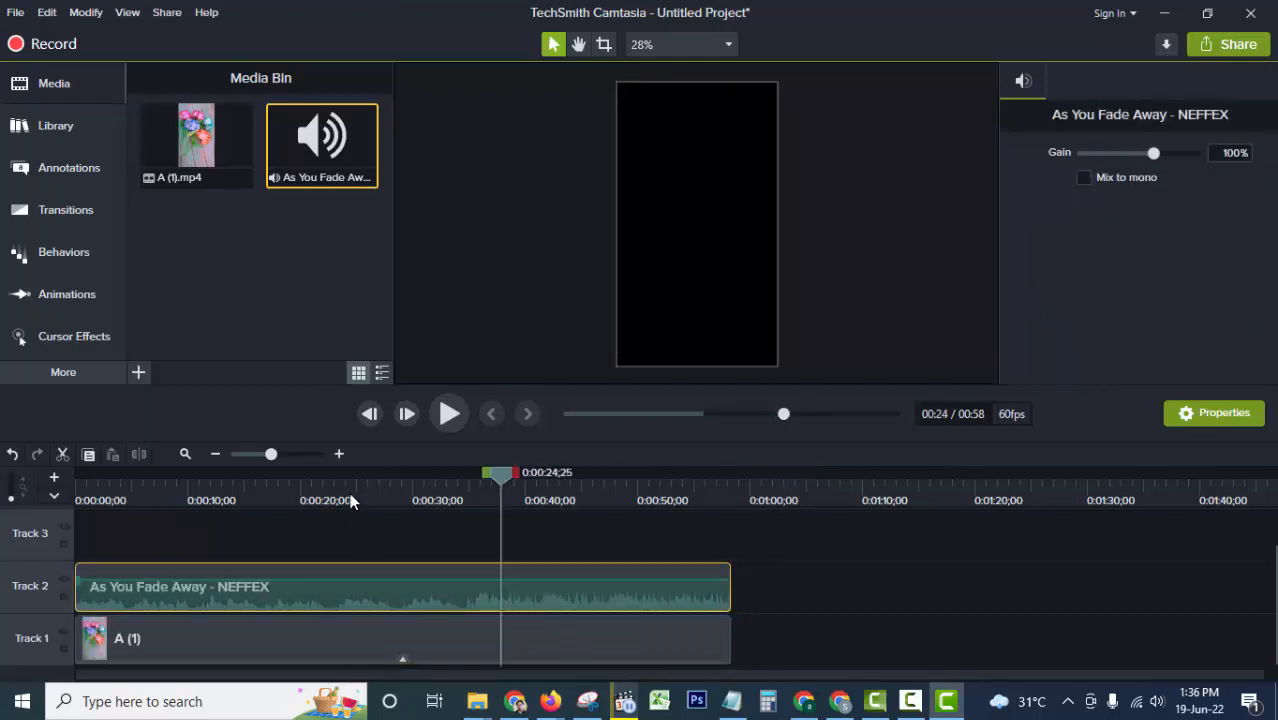
{"action": "left_click", "coordinate": [413, 640]}
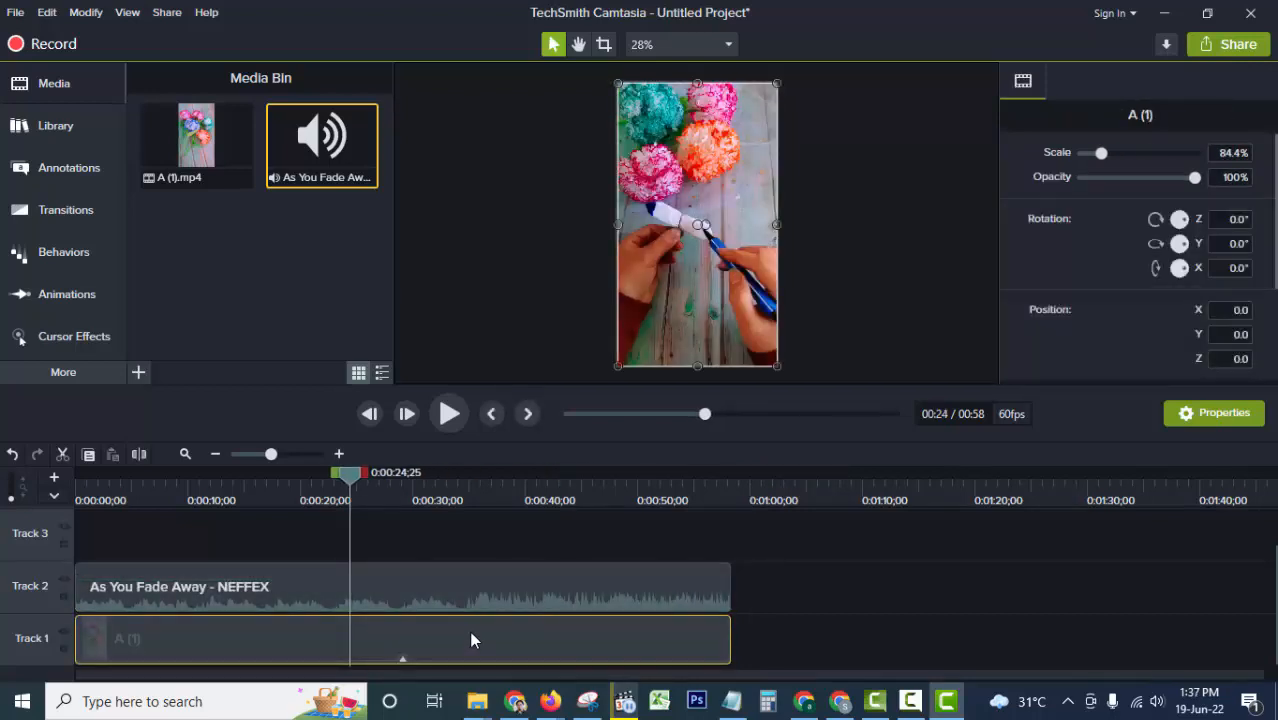
{"action": "left_click", "coordinate": [477, 594]}
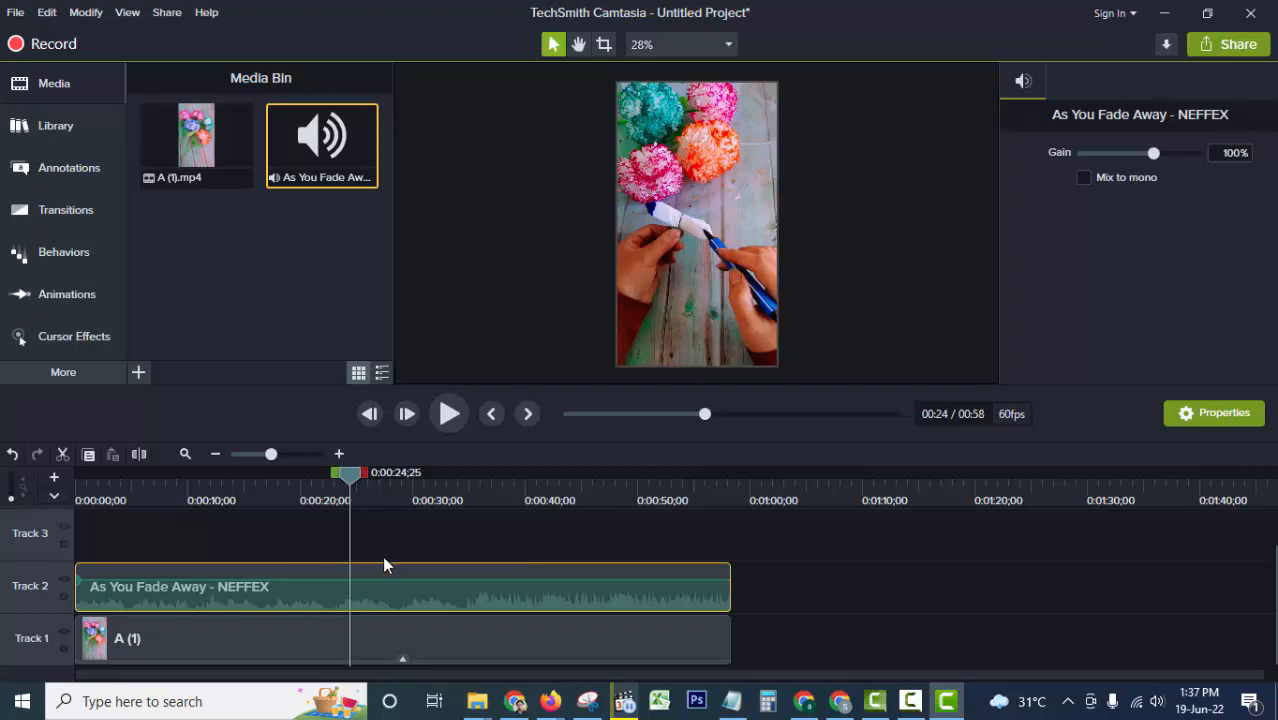
{"action": "left_click", "coordinate": [41, 167]}
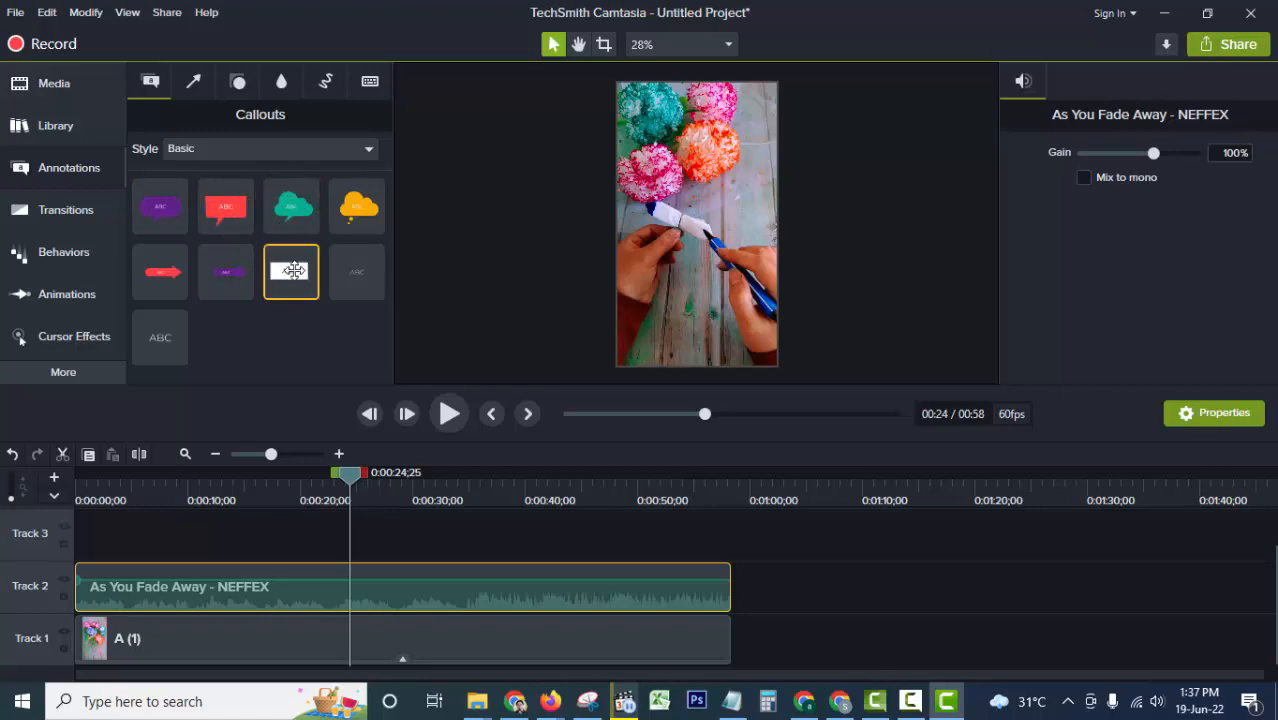
{"action": "left_click_drag", "start_coordinate": [292, 266], "coordinate": [699, 326]}
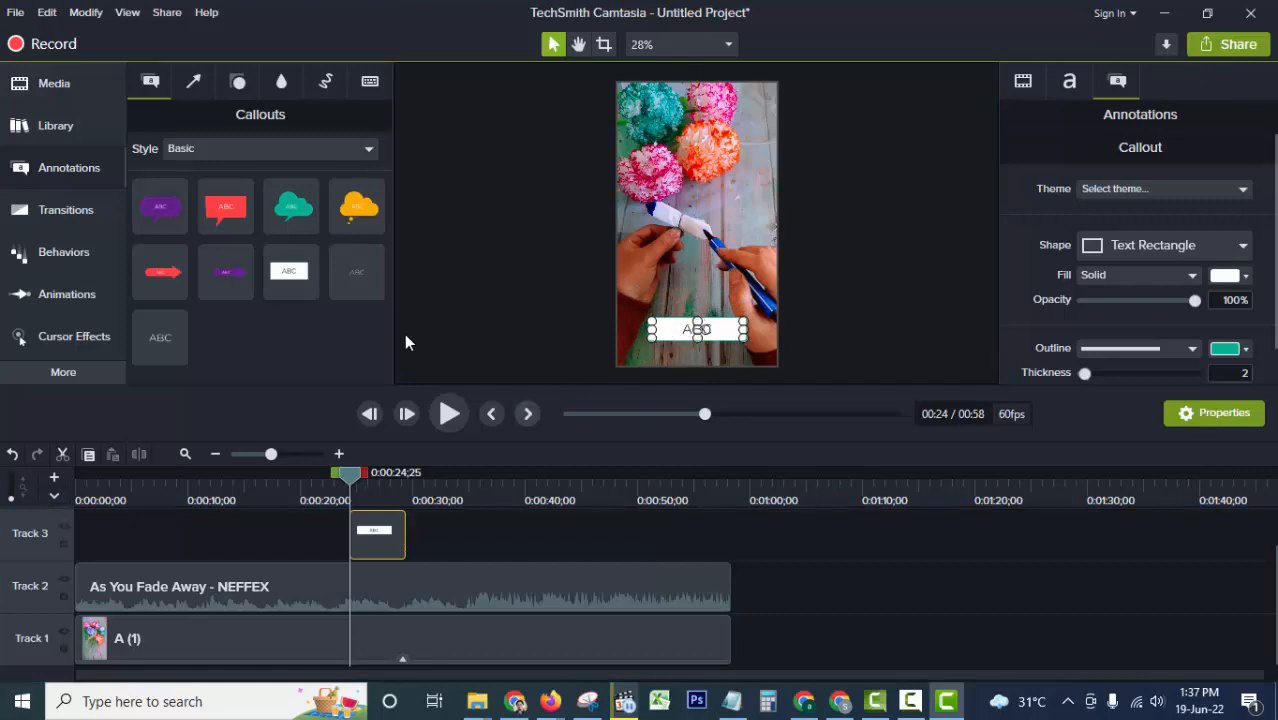
- Set the callout text to "Cara Membuat Bunga Kertas" and make the callout taller to fit two lines
{"action": "double_click", "coordinate": [710, 328]}
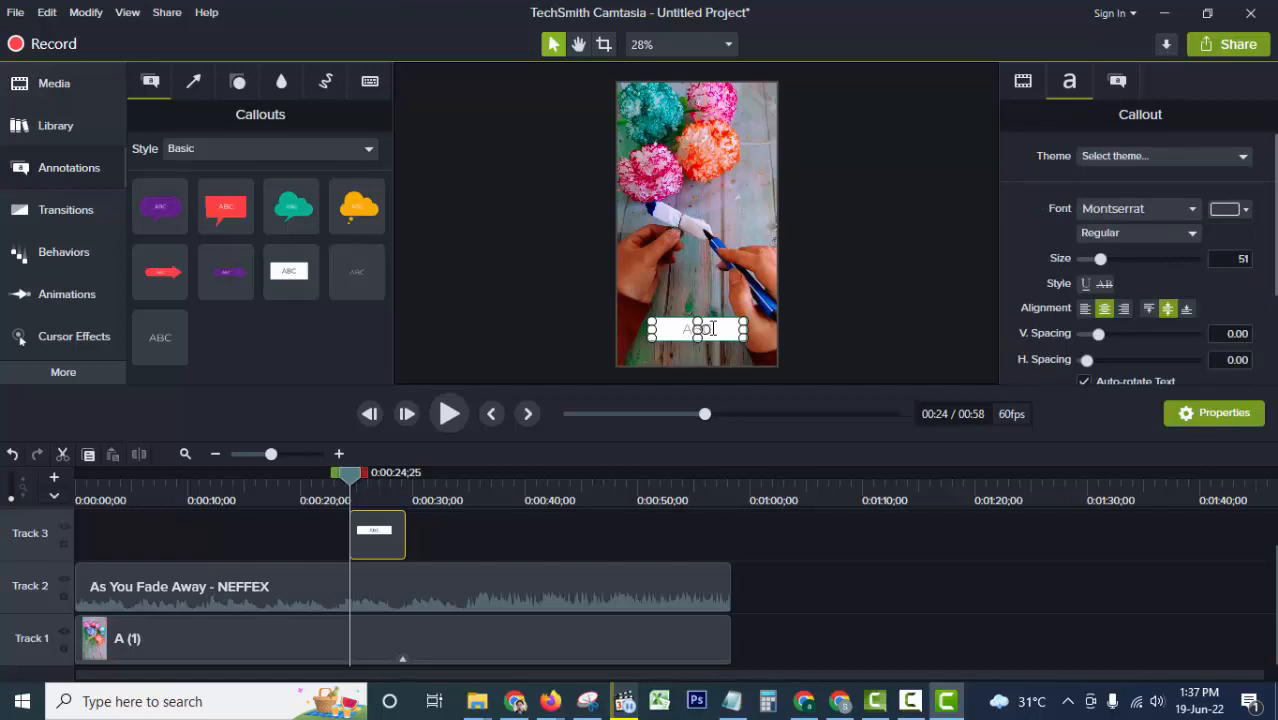
{"action": "type", "text": "Cool"}
{"action": "type", "text": " Membuat"}
{"action": "type", "text": " Bunga Ker"}
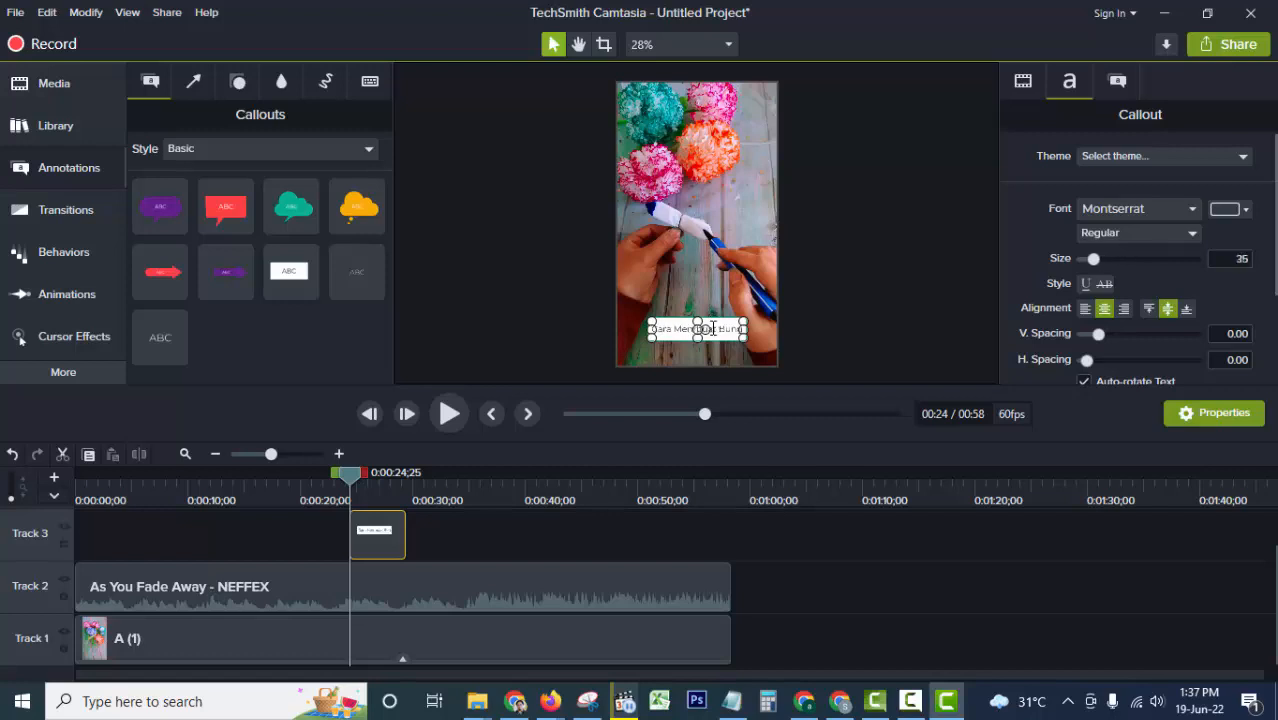
{"action": "type", "text": "tas"}
{"action": "left_click_drag", "start_coordinate": [698, 337], "coordinate": [731, 341]}
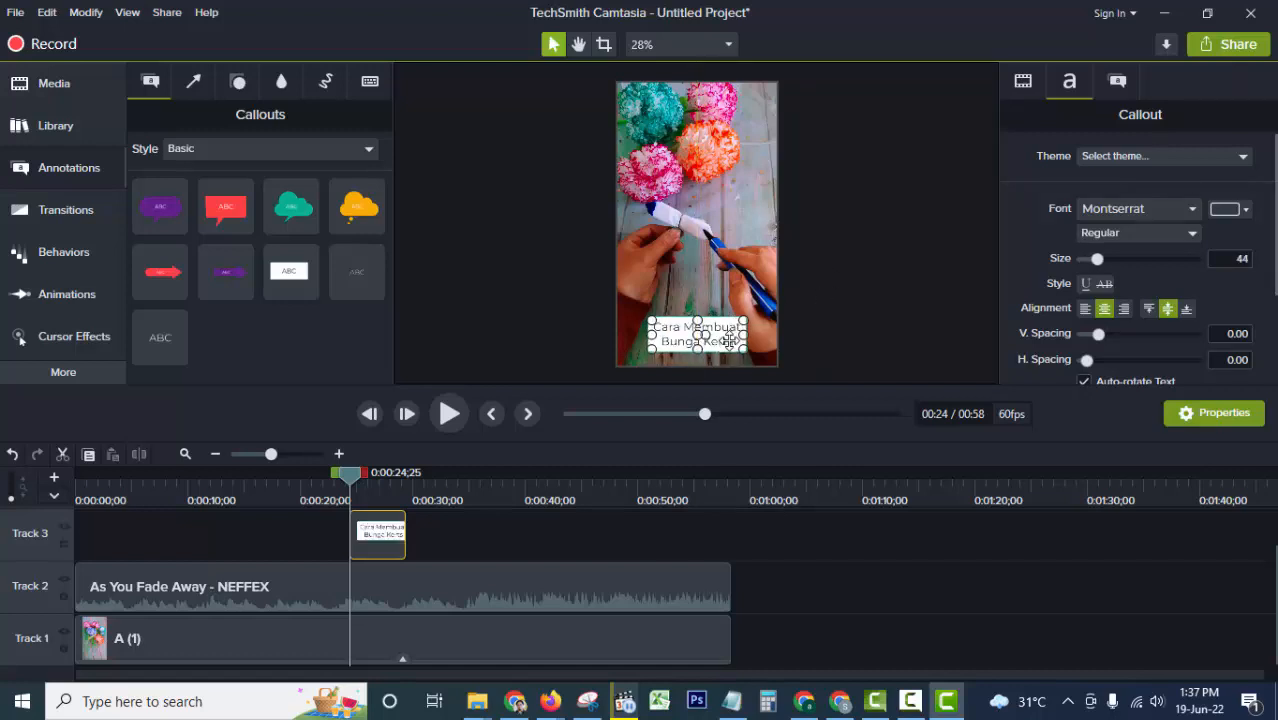
{"action": "left_click", "coordinate": [725, 344]}
{"action": "type", "text": "as"}
{"action": "left_click", "coordinate": [805, 327]}
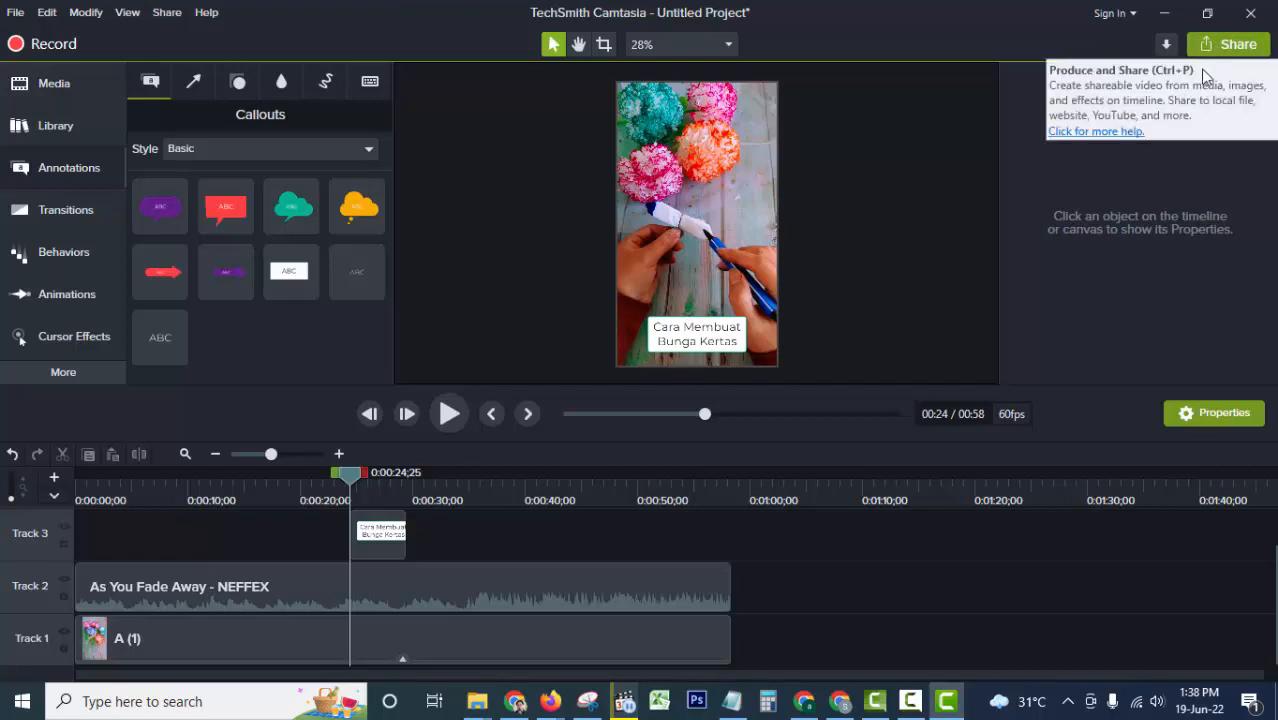
- Start a local file production using the "MP4 only (up to 1080p)" preset and proceed to the save settings
{"action": "left_click", "coordinate": [1216, 46]}
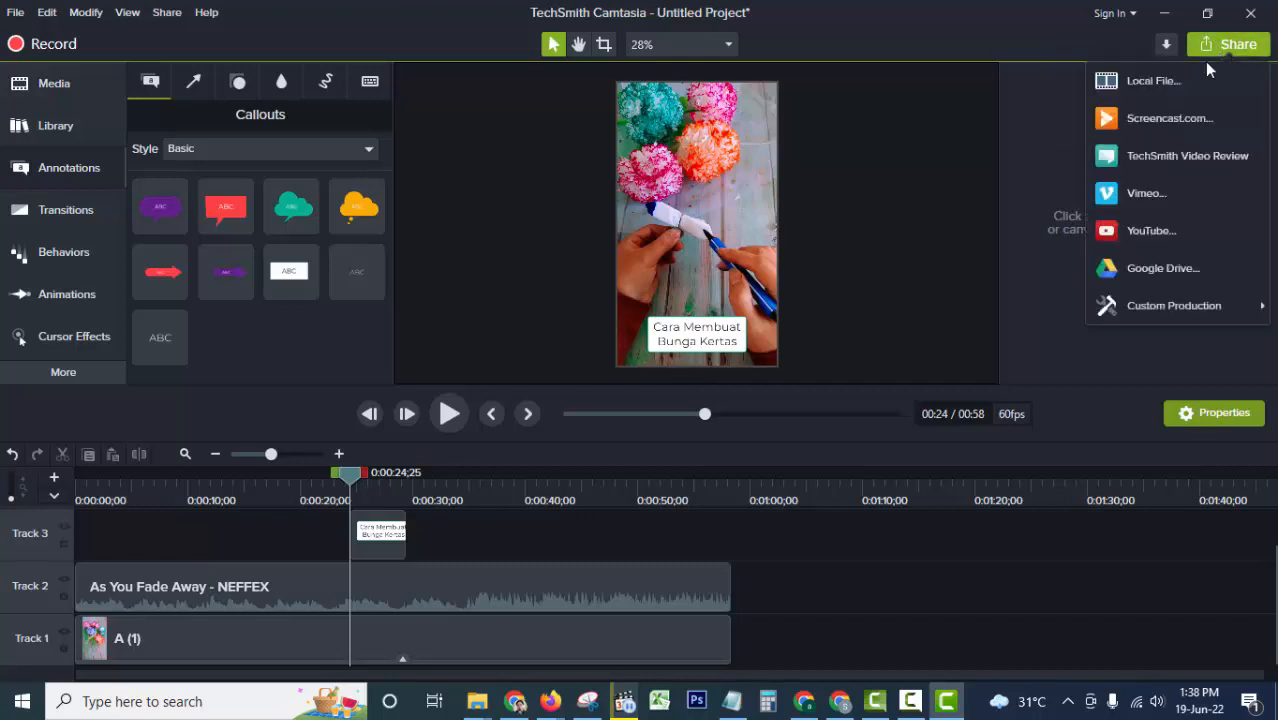
{"action": "left_click", "coordinate": [1149, 83]}
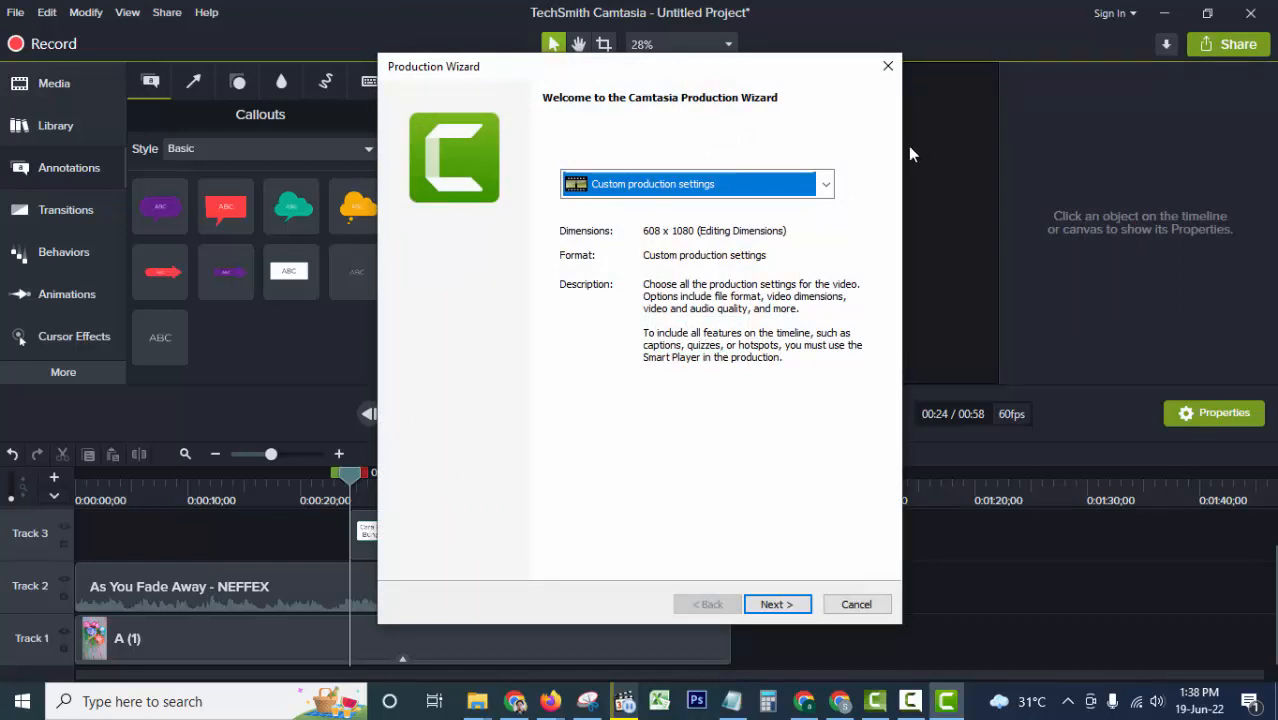
{"action": "left_click", "coordinate": [825, 184]}
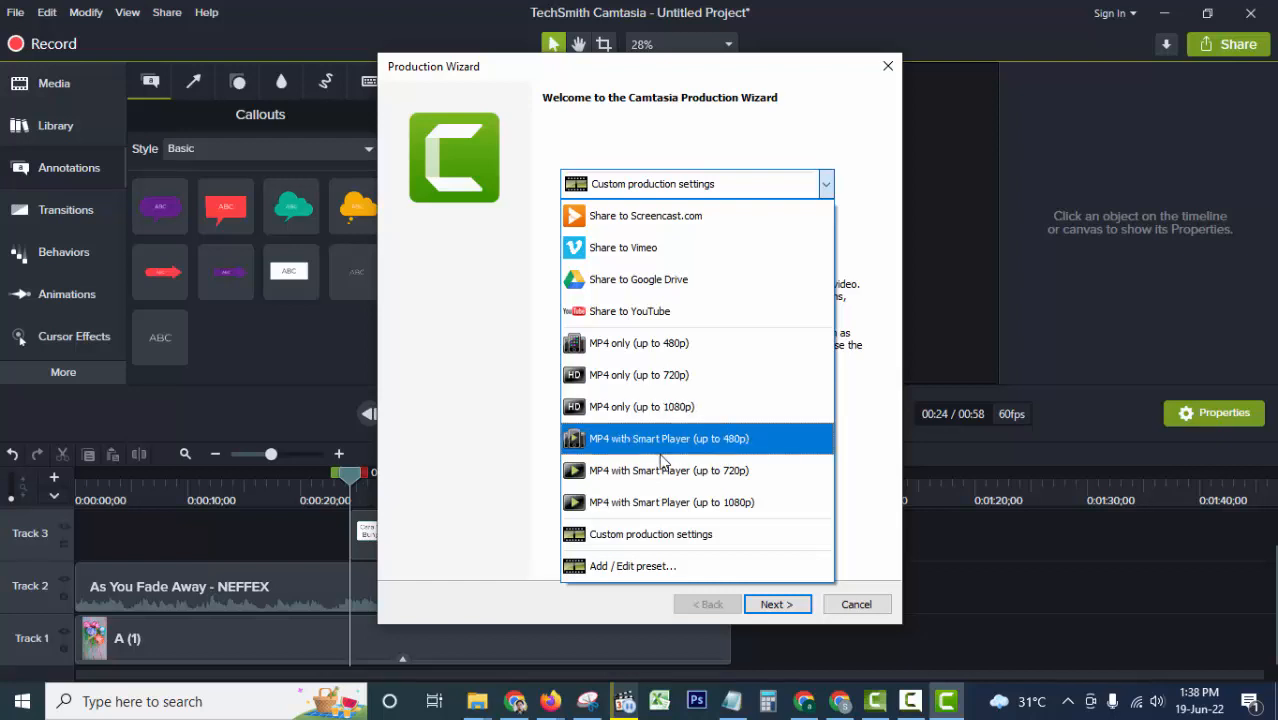
{"action": "left_click", "coordinate": [682, 407]}
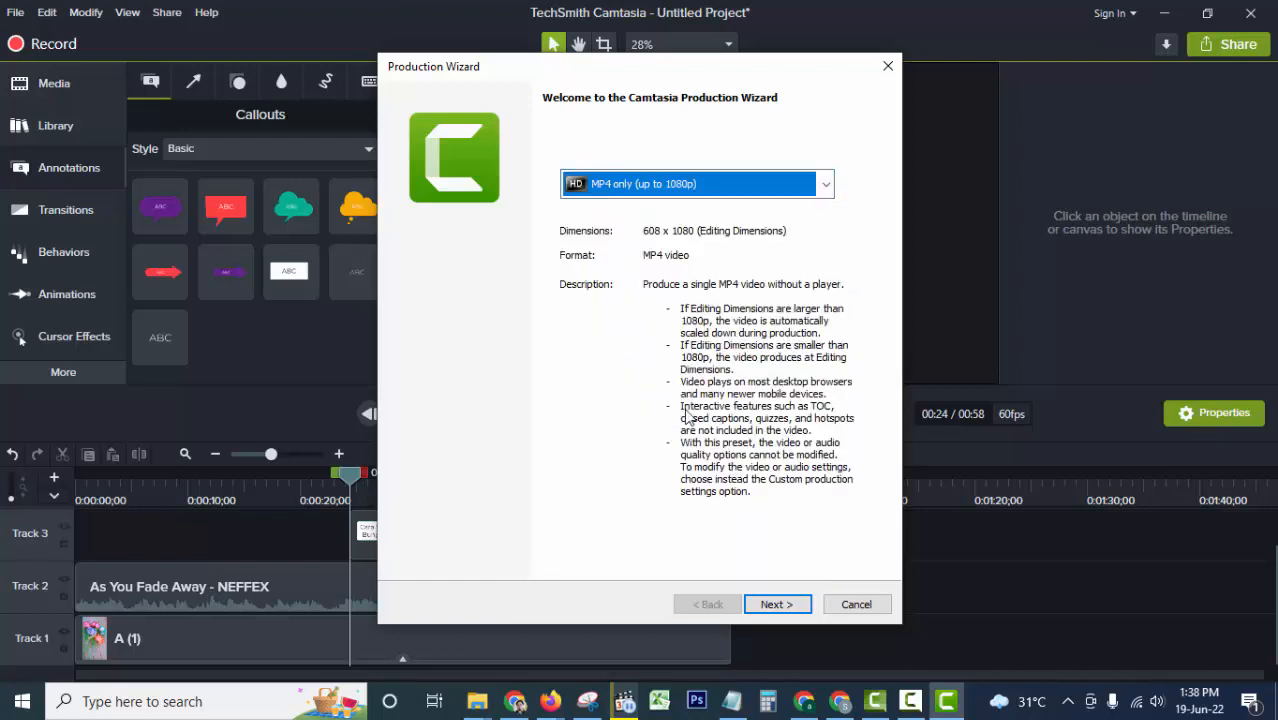
{"action": "left_click", "coordinate": [776, 606]}
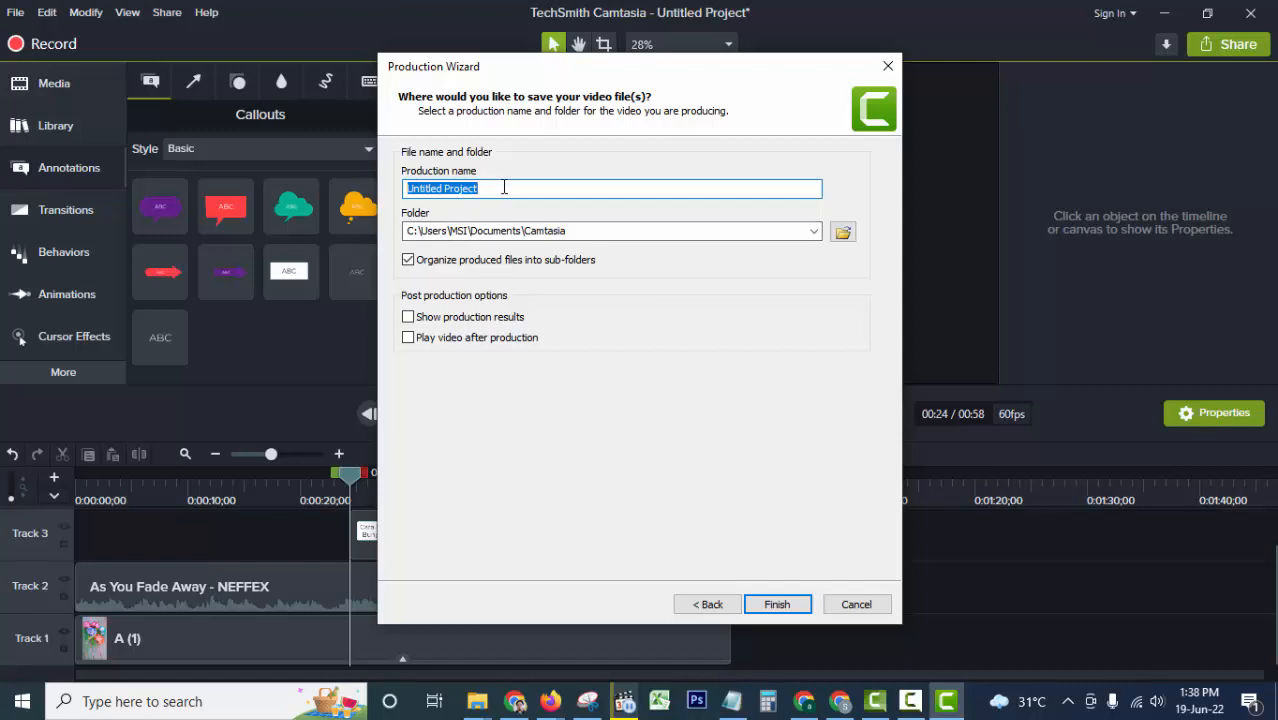
- Name the production "Cara Membuat Bunga Kertas Cantik" without organizing files into sub-folders, and cancel the production
{"action": "type", "text": "Cara Membuat "}
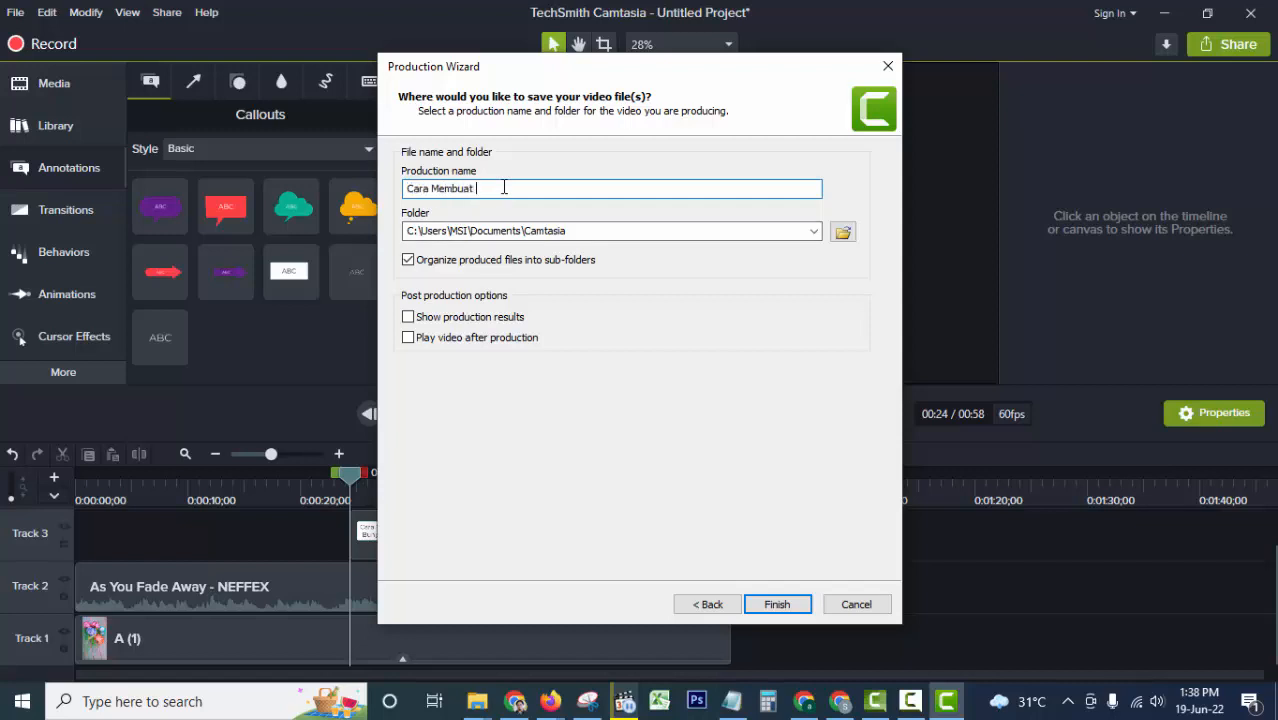
{"action": "type", "text": "Bunga Kertas Cantik"}
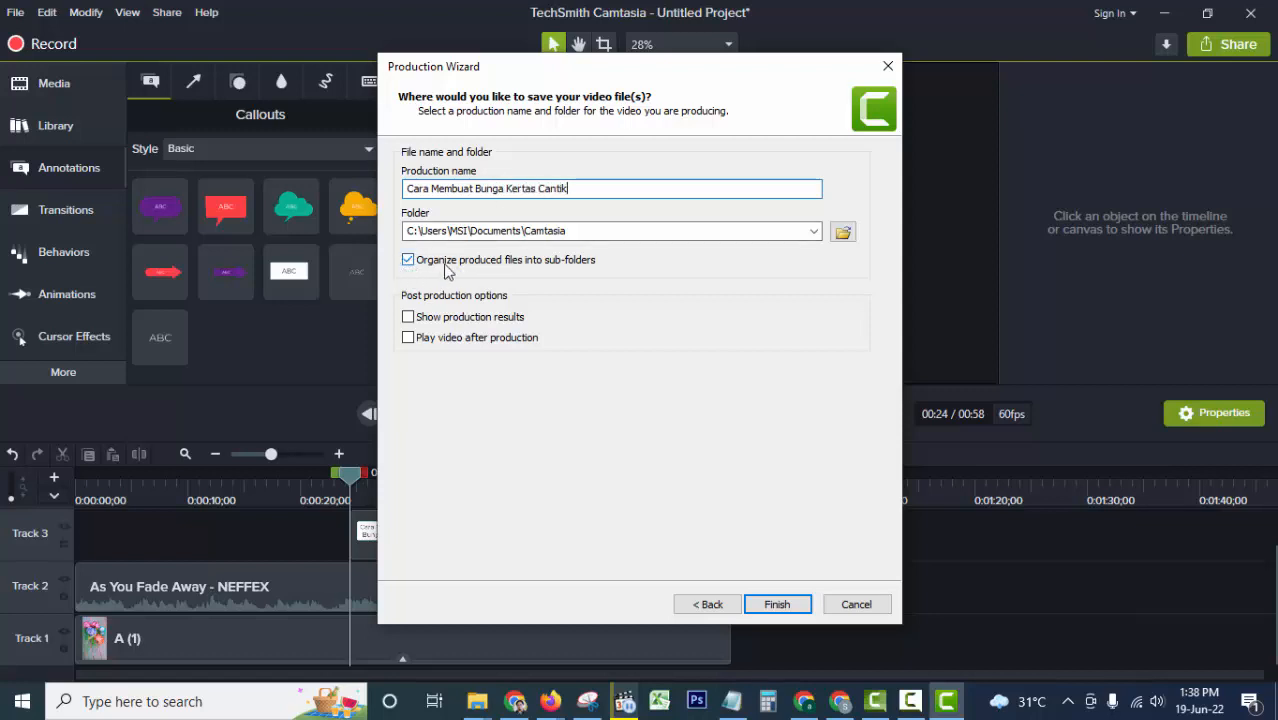
{"action": "left_click", "coordinate": [843, 231]}
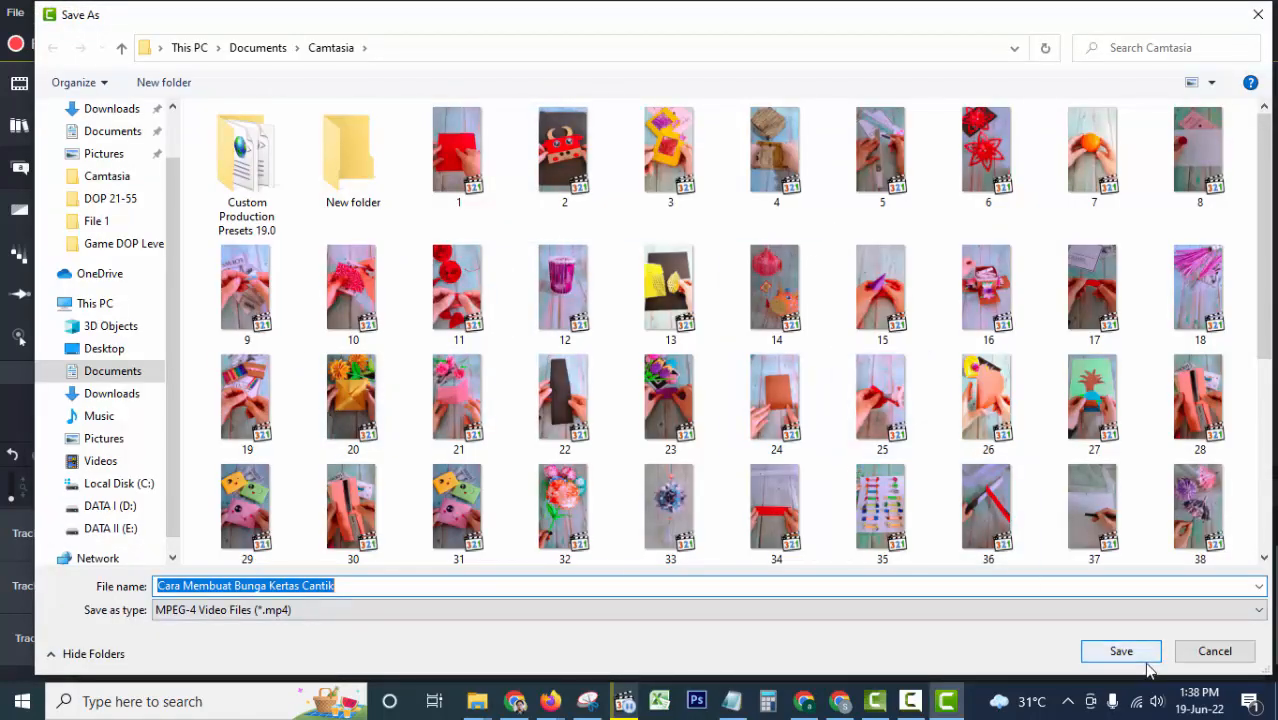
{"action": "left_click", "coordinate": [1208, 650]}
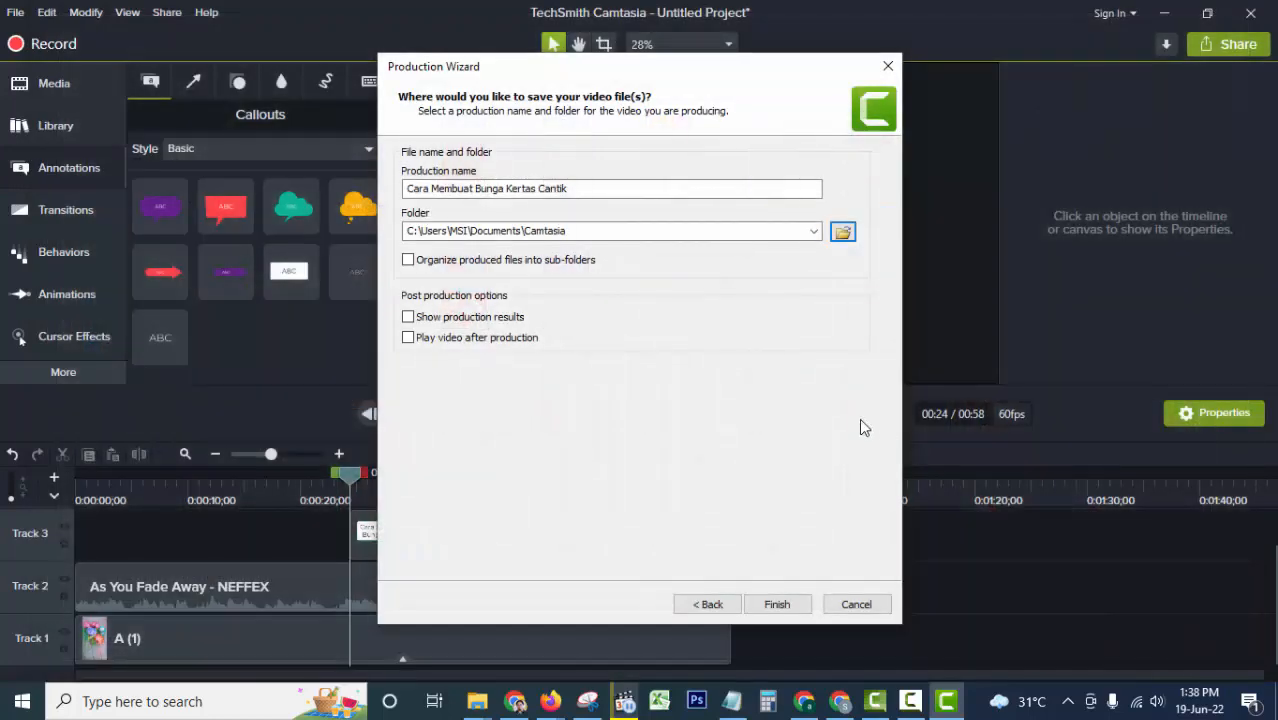
{"action": "left_click", "coordinate": [856, 604]}
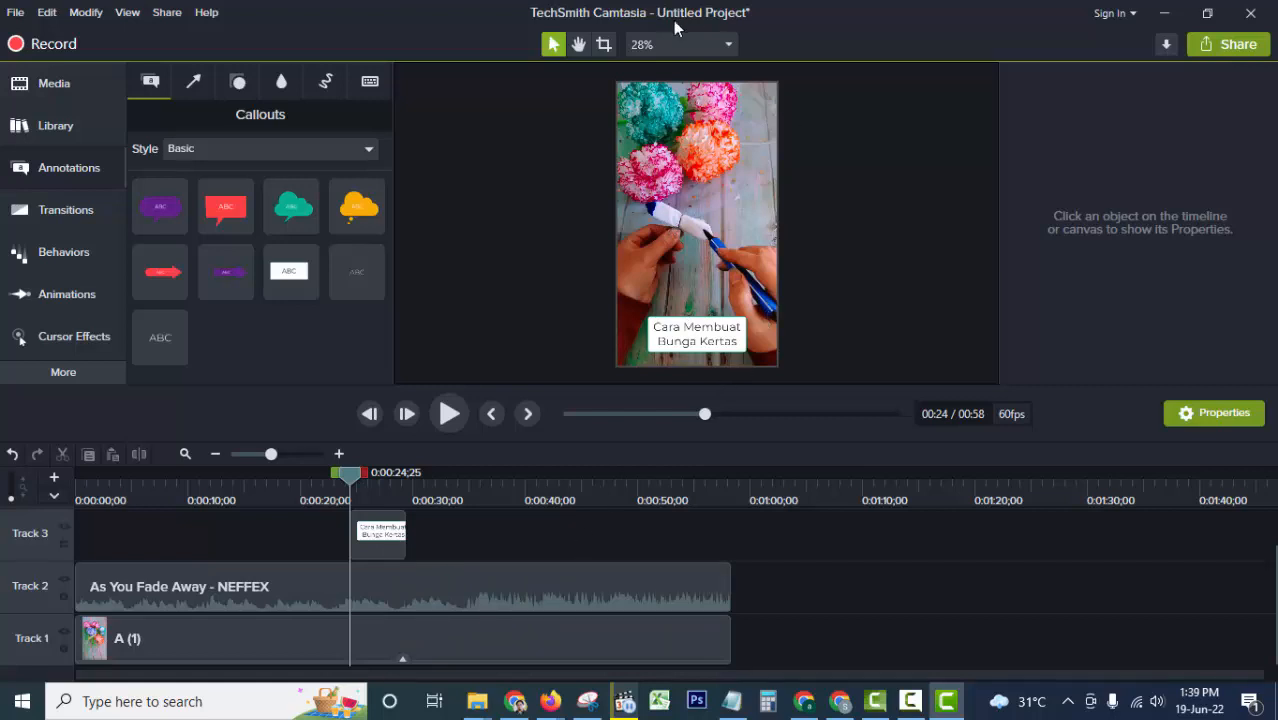
- Clear the timeline by deleting the text callout, the "As You Fade Away" music and the A (1) video
{"action": "left_click", "coordinate": [394, 533]}
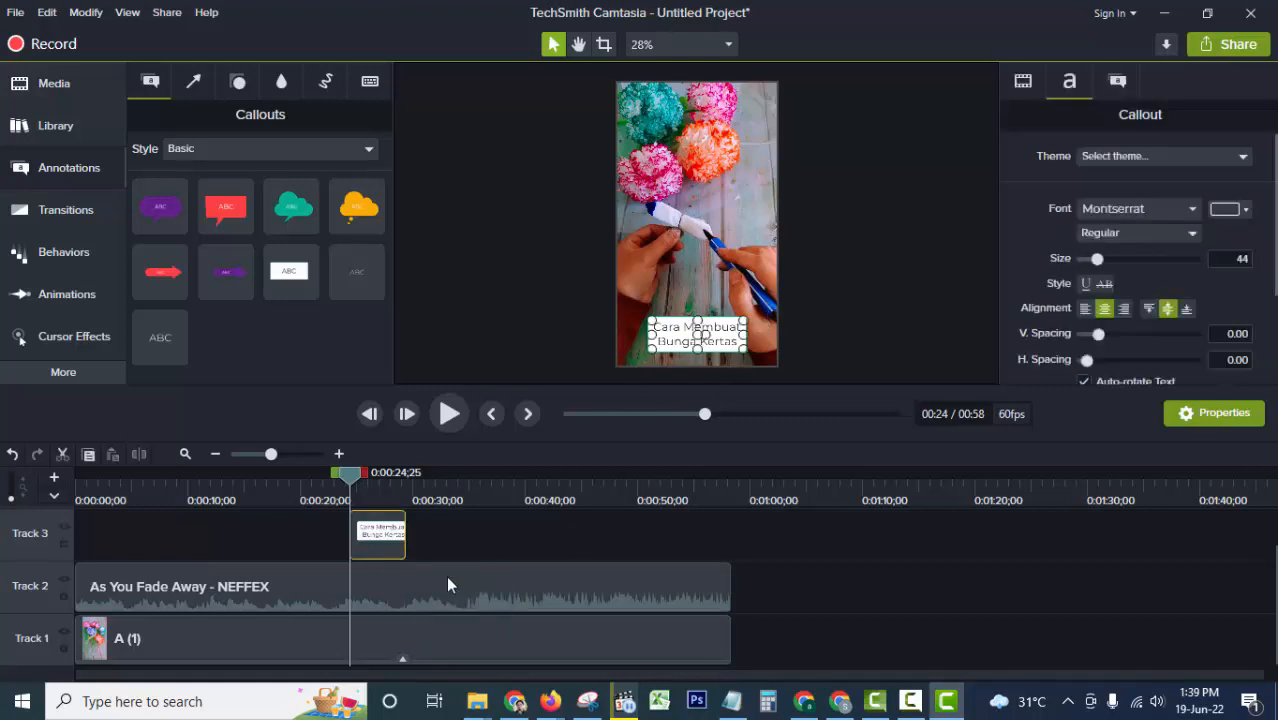
{"action": "key", "text": "Delete"}
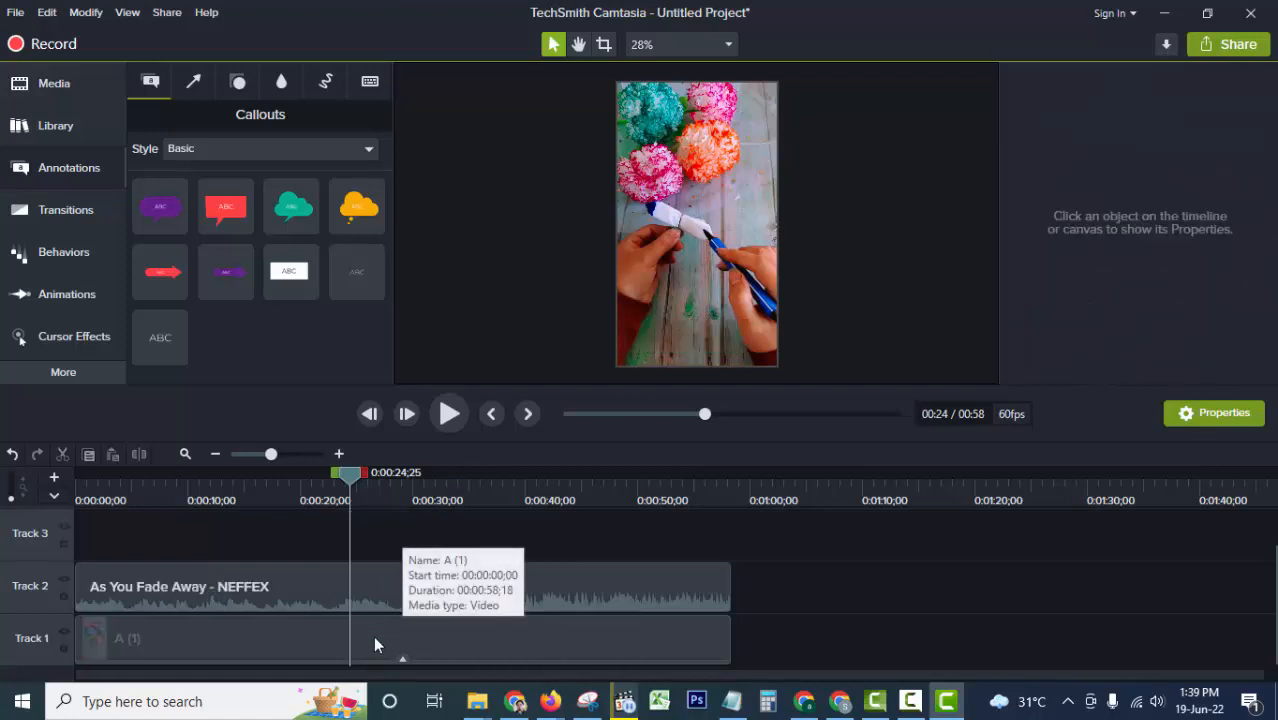
{"action": "left_click", "coordinate": [374, 638]}
{"action": "left_click_drag", "start_coordinate": [439, 536], "coordinate": [469, 612]}
{"action": "key", "text": "Delete"}
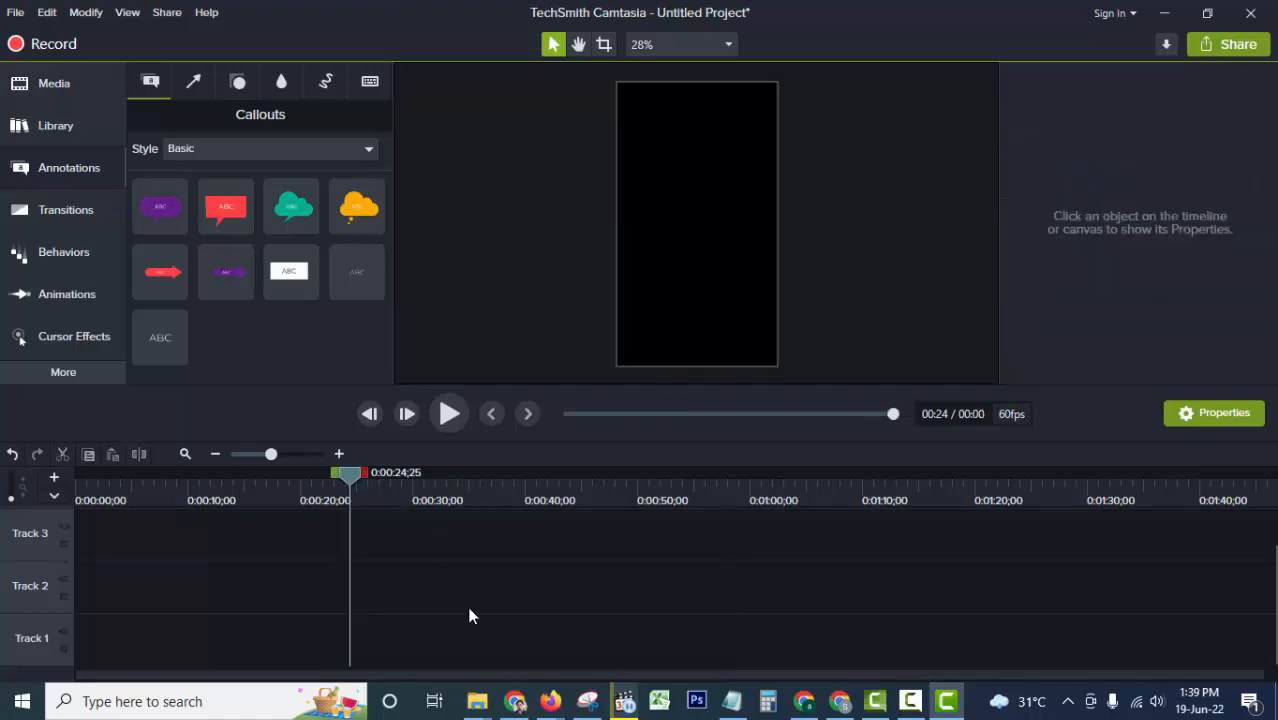
- Place the A (1).mp4 video from the media bin on Track 1 at the timeline start
{"action": "left_click", "coordinate": [42, 88]}
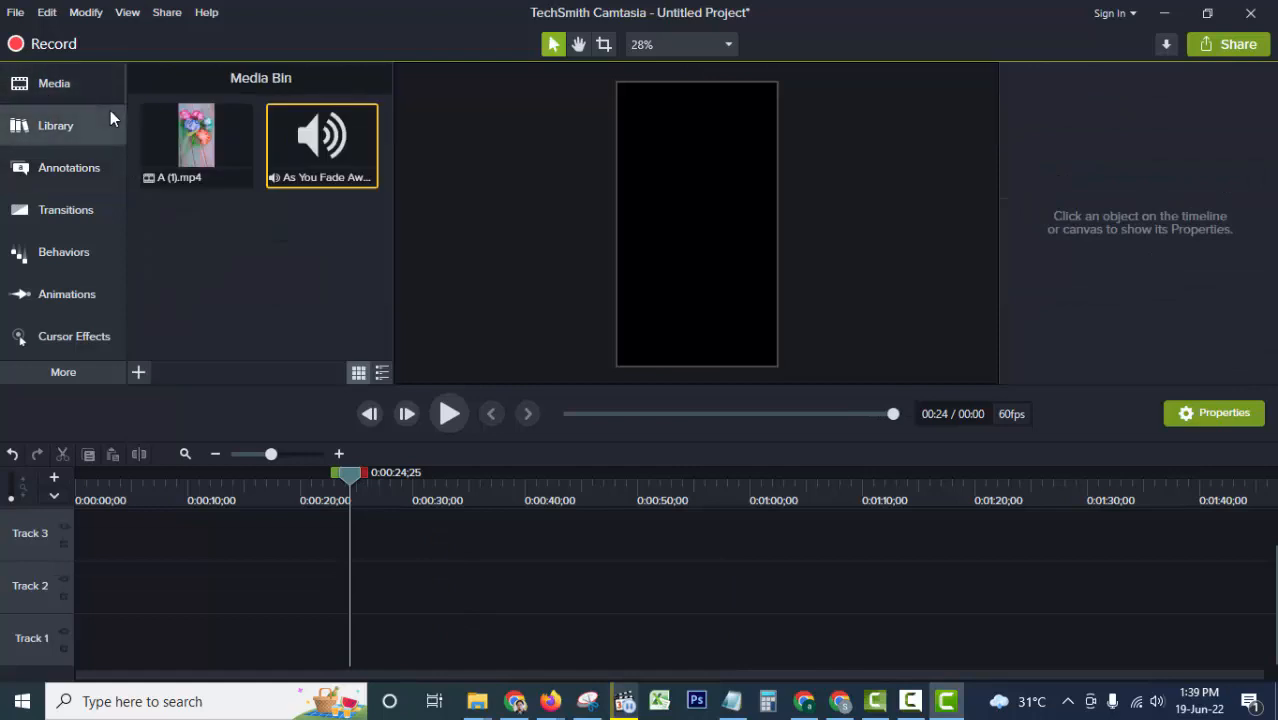
{"action": "left_click", "coordinate": [192, 128]}
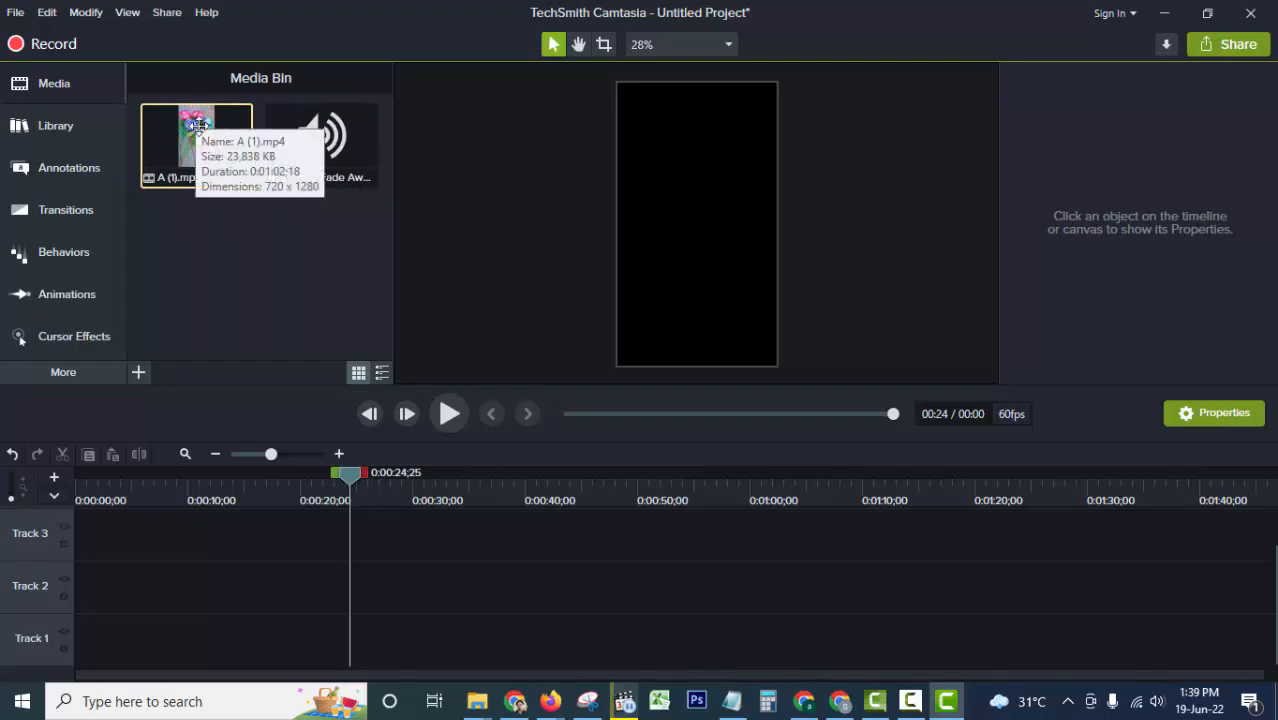
{"action": "left_click_drag", "start_coordinate": [197, 125], "coordinate": [82, 676]}
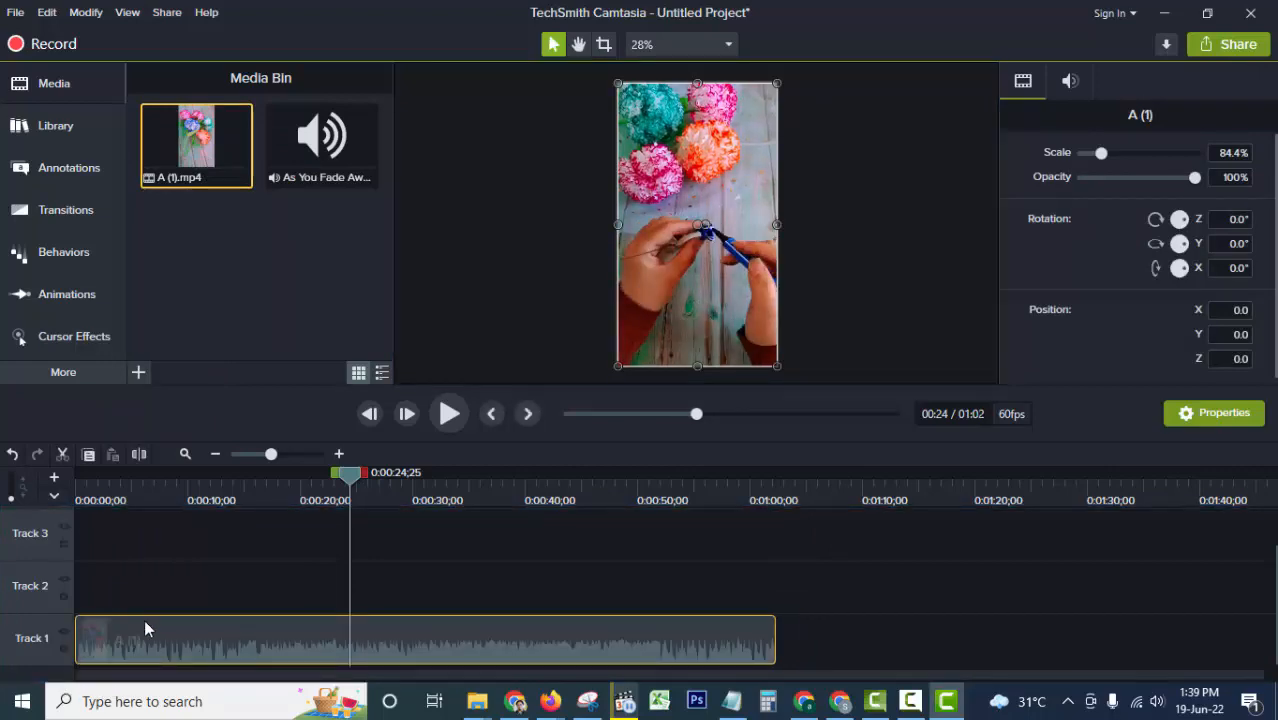
- Import the "Black Yellow White Green Red Business Digital Marketing Professional Youtube Channel Art Banner" image from Downloads into the media bin
{"action": "left_click", "coordinate": [139, 373]}
{"action": "left_click", "coordinate": [171, 307]}
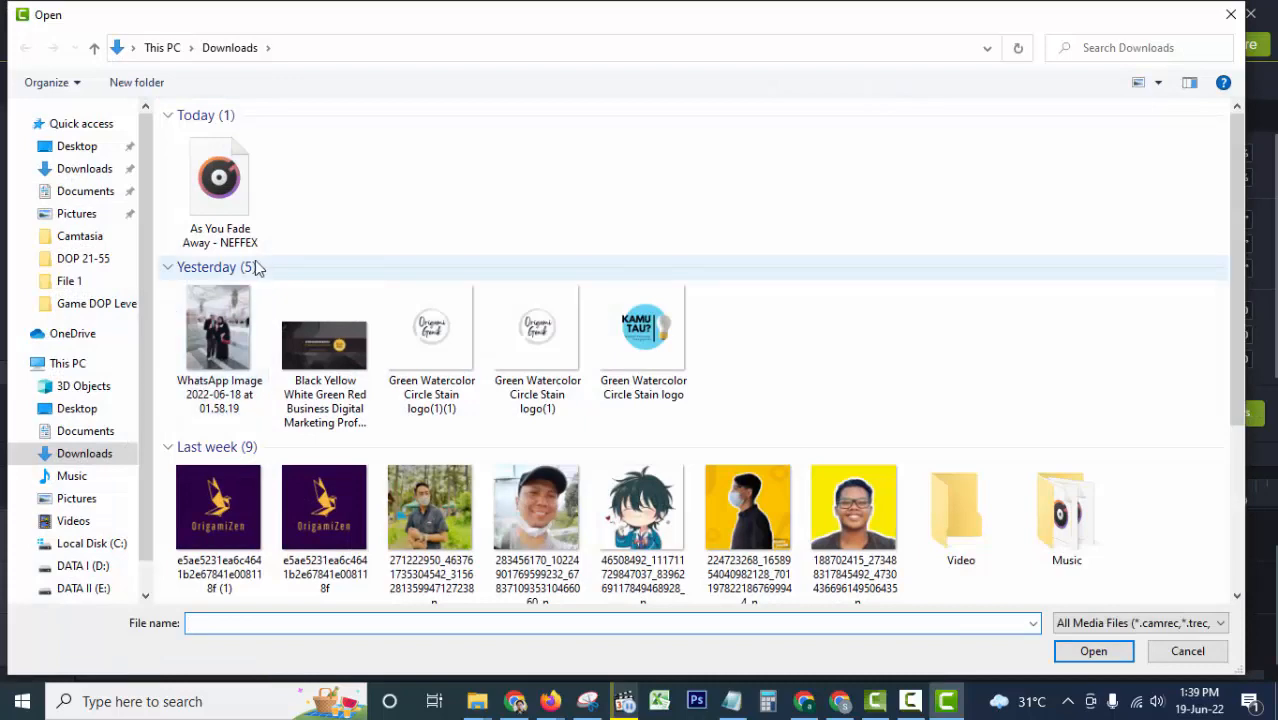
{"action": "scroll", "coordinate": [430, 310], "scroll_direction": "down", "scroll_amount": 3}
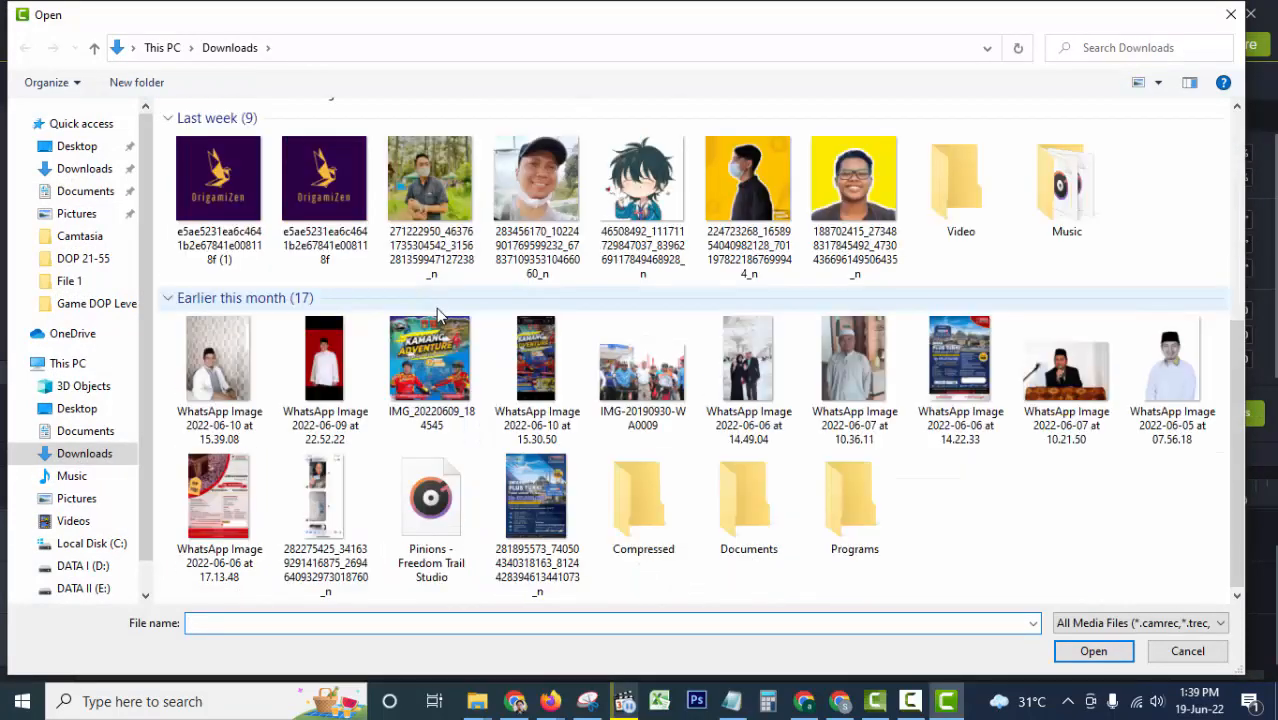
{"action": "scroll", "coordinate": [437, 314], "scroll_direction": "up", "scroll_amount": 3}
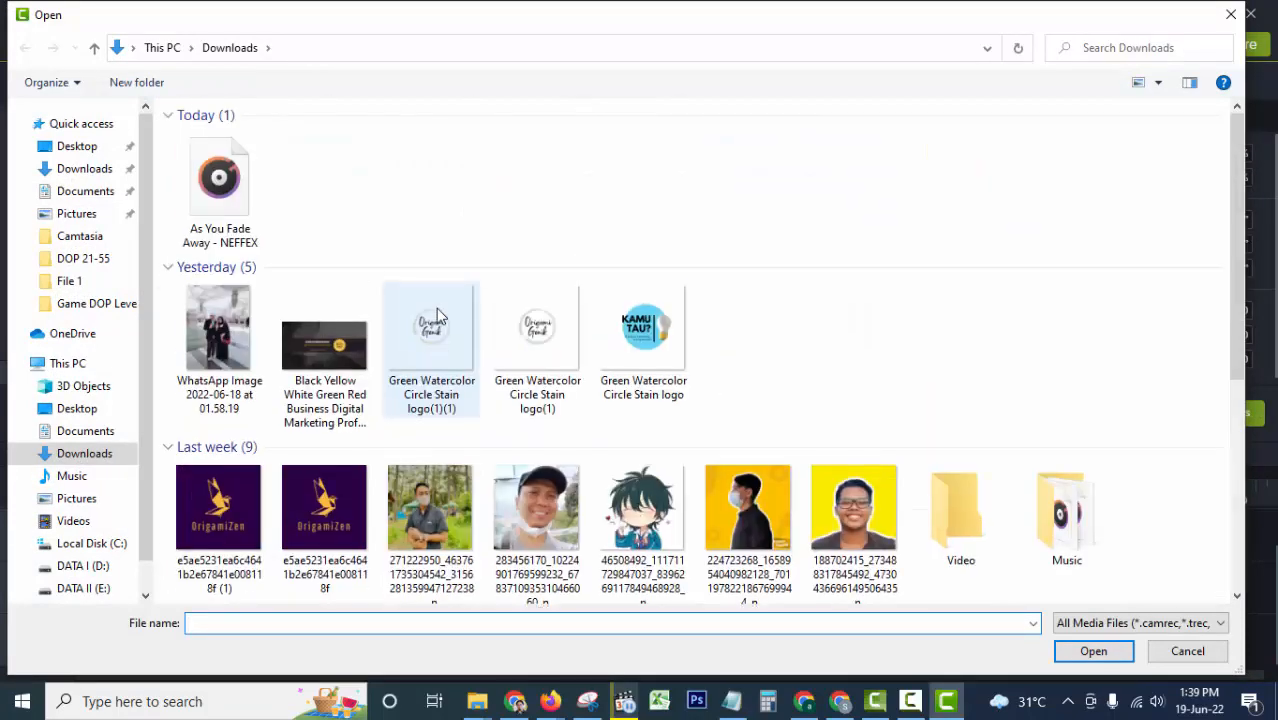
{"action": "double_click", "coordinate": [337, 363]}
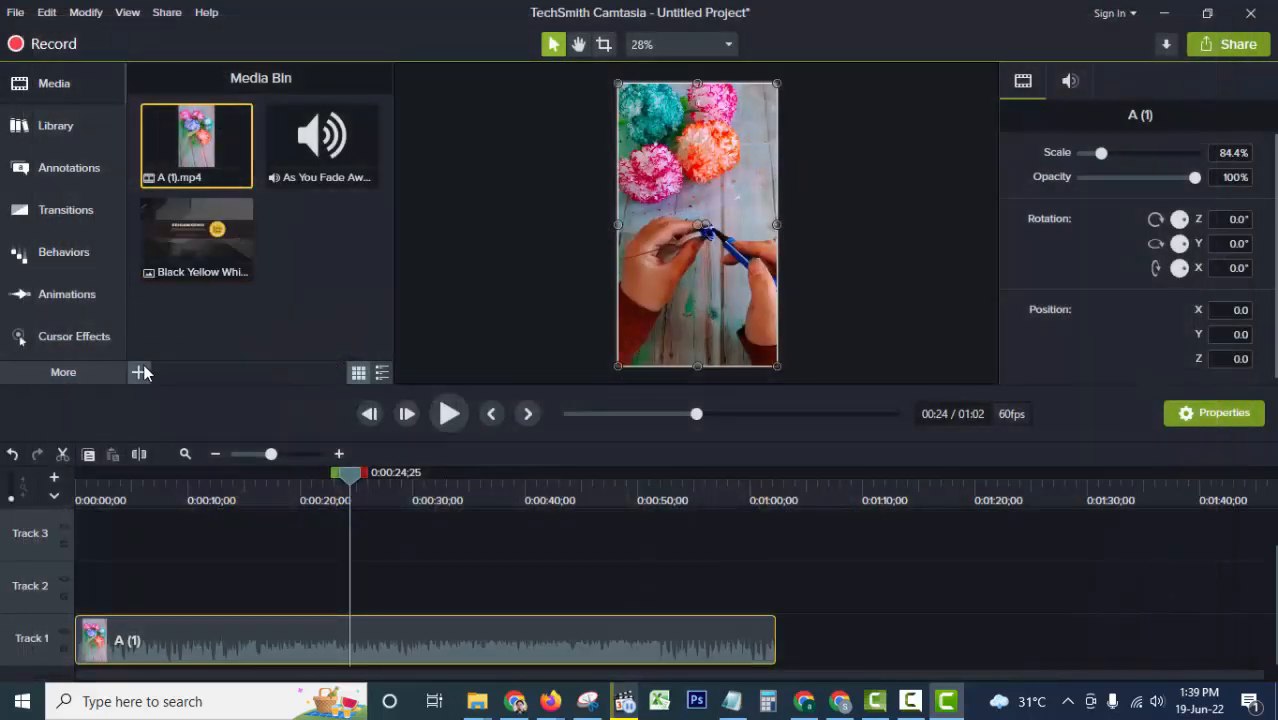
- Start another media import and look for a video in Downloads, its Video subfolder and the DATA I (D:) drive
{"action": "left_click", "coordinate": [138, 371]}
{"action": "left_click", "coordinate": [180, 312]}
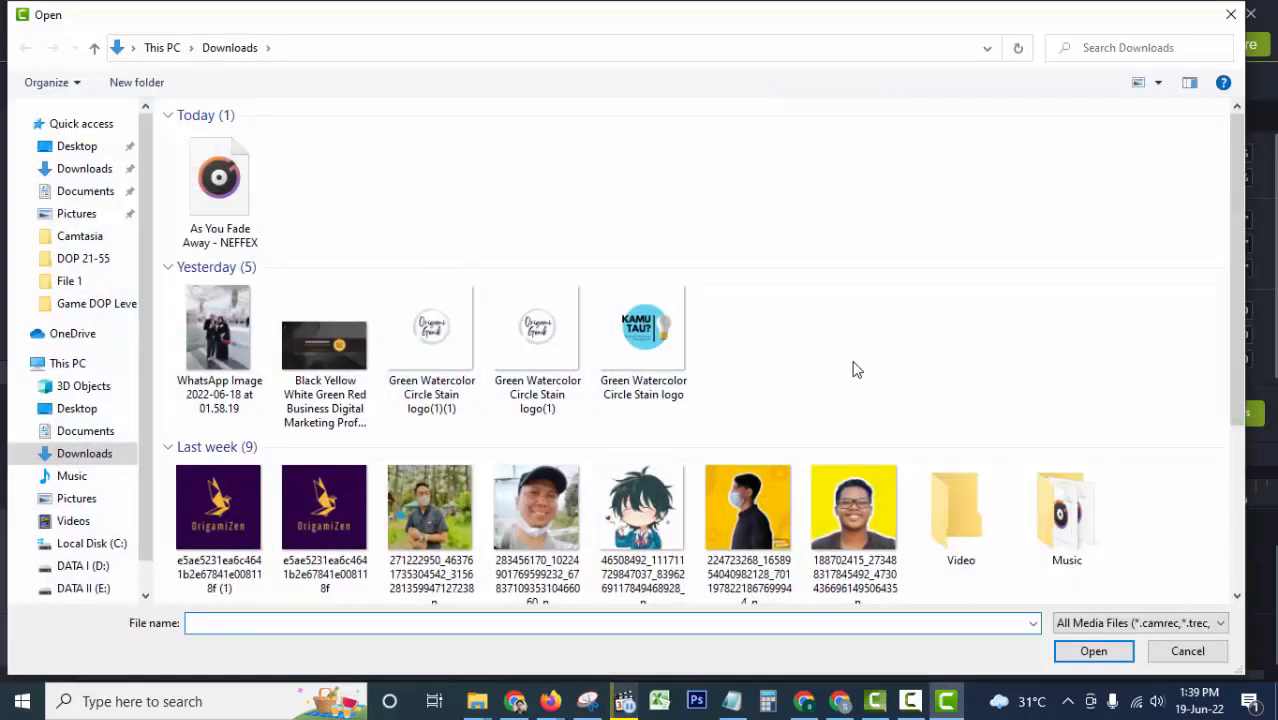
{"action": "double_click", "coordinate": [957, 512]}
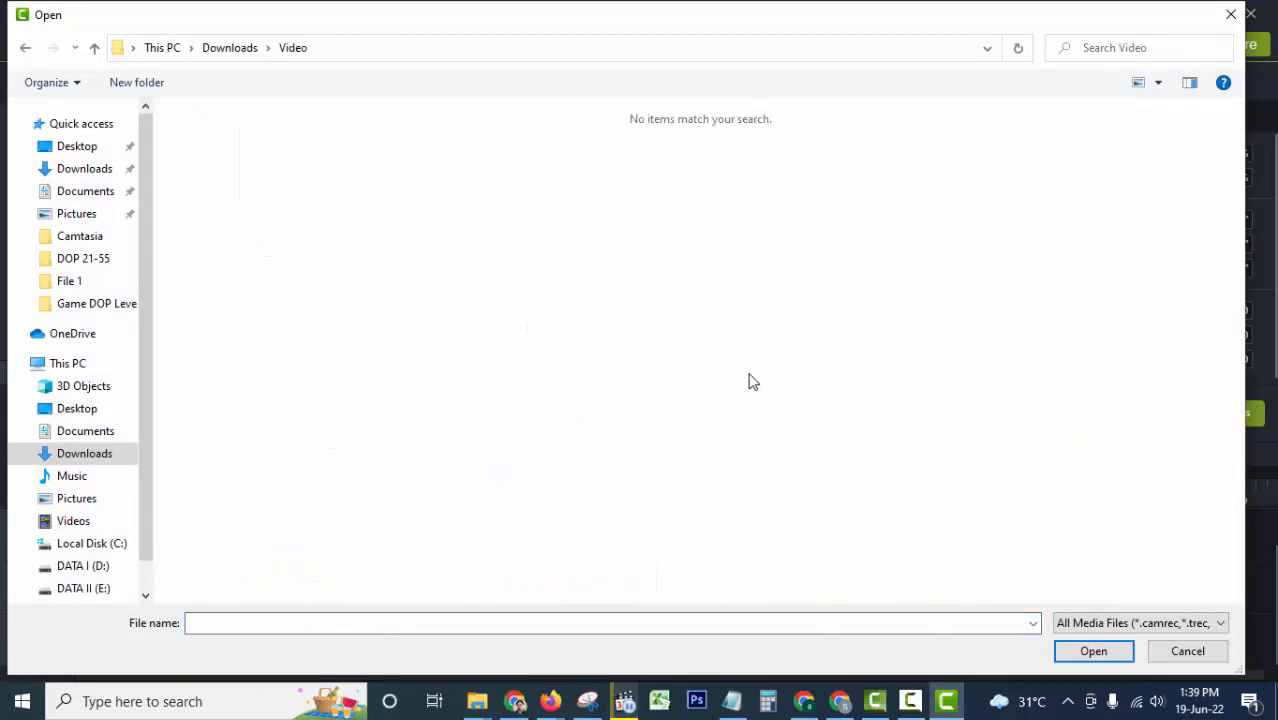
{"action": "left_click", "coordinate": [229, 47]}
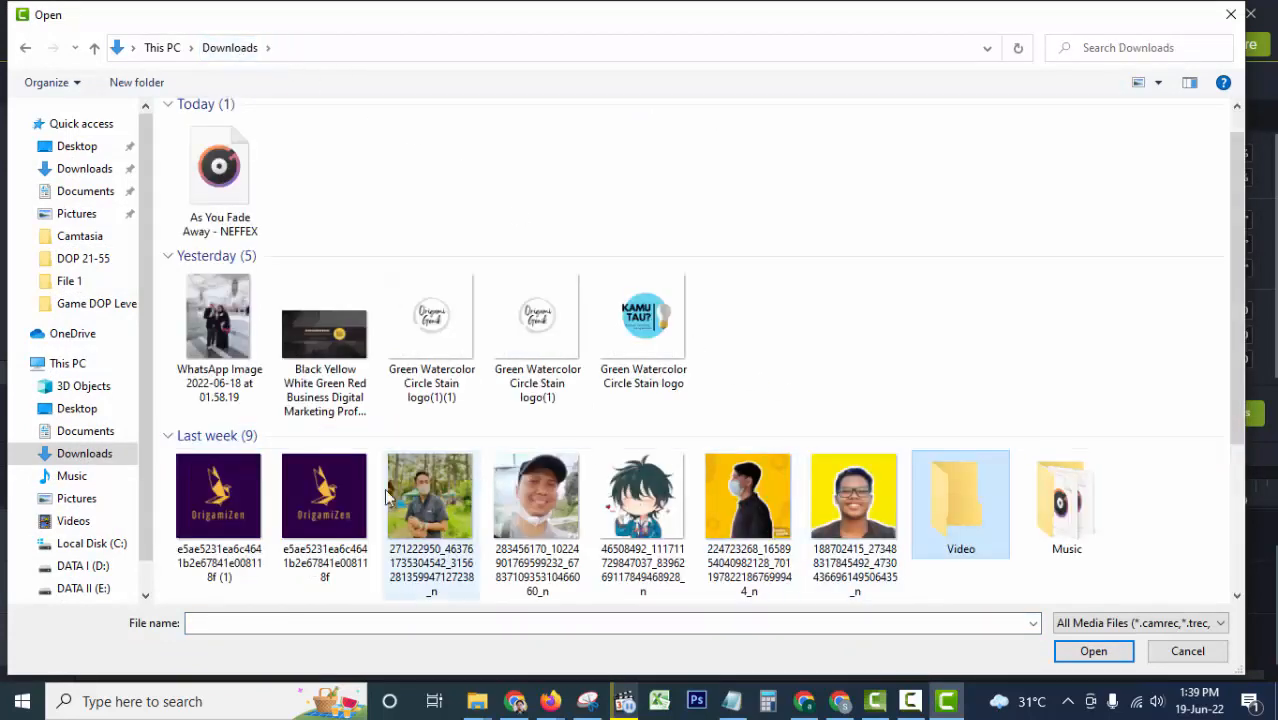
{"action": "scroll", "coordinate": [499, 352], "scroll_direction": "down", "scroll_amount": 3}
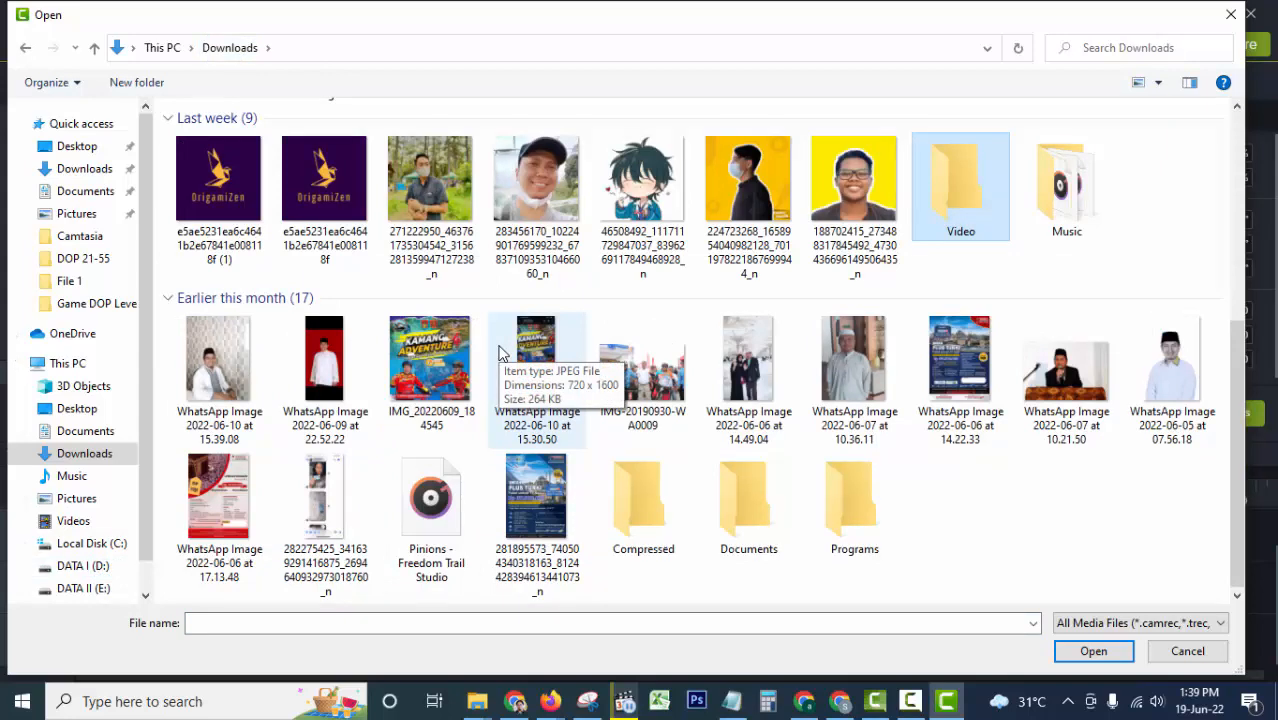
{"action": "left_click", "coordinate": [82, 590]}
{"action": "left_click", "coordinate": [74, 565]}
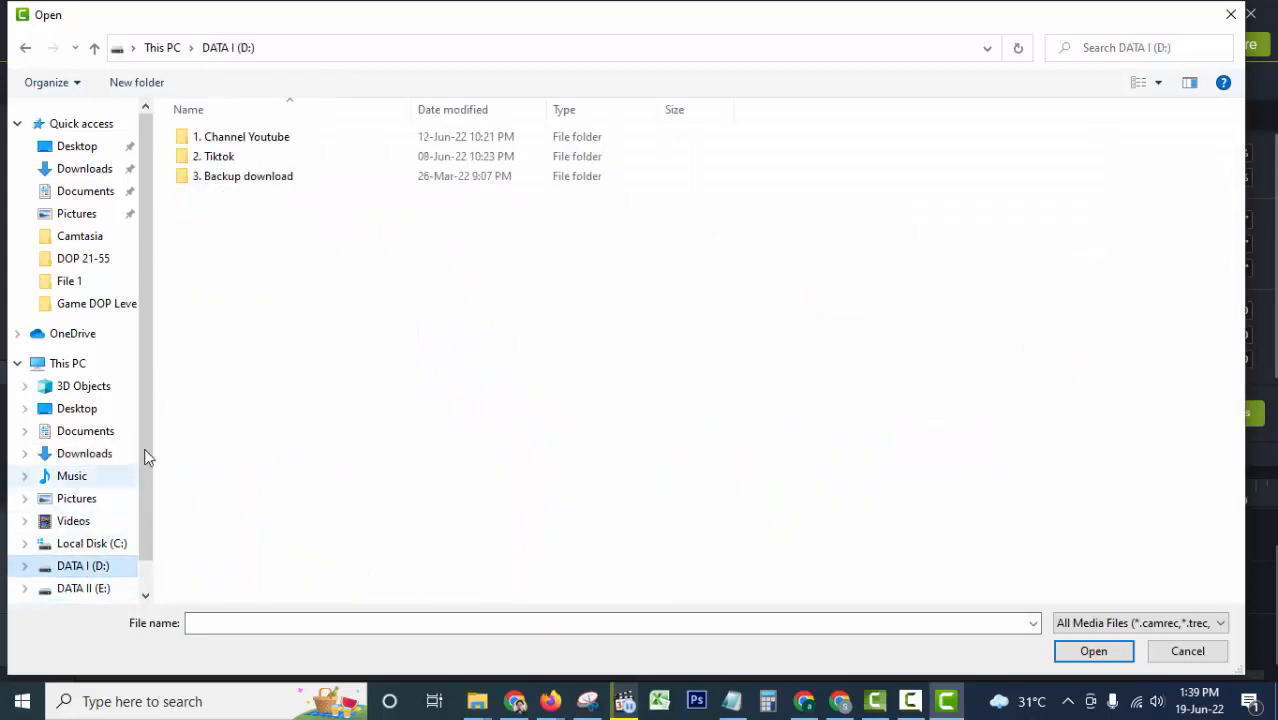
- Import the "Cara Bikin Konten - Reupload Tanpa Kena Takut Copyright" video from the MODUL 6 folder under 1. Video Jadi on DATA II (E:)
{"action": "left_click", "coordinate": [103, 590]}
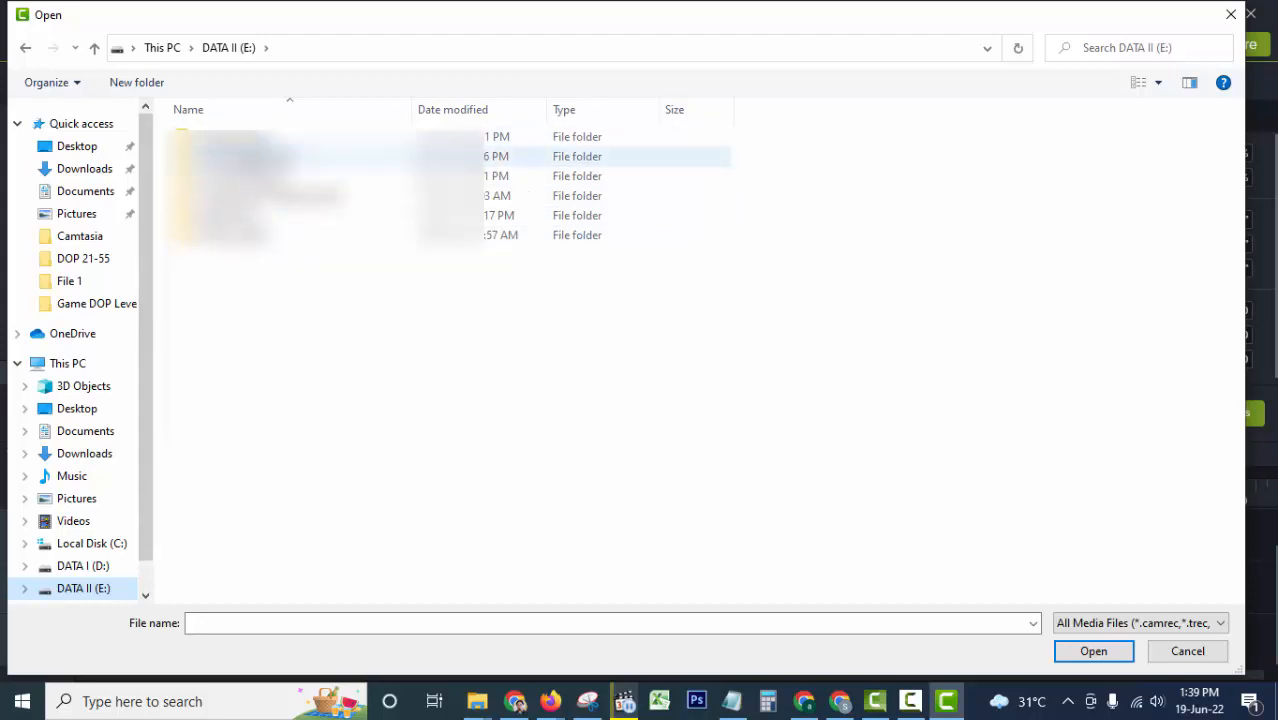
{"action": "double_click", "coordinate": [230, 156]}
{"action": "double_click", "coordinate": [210, 432]}
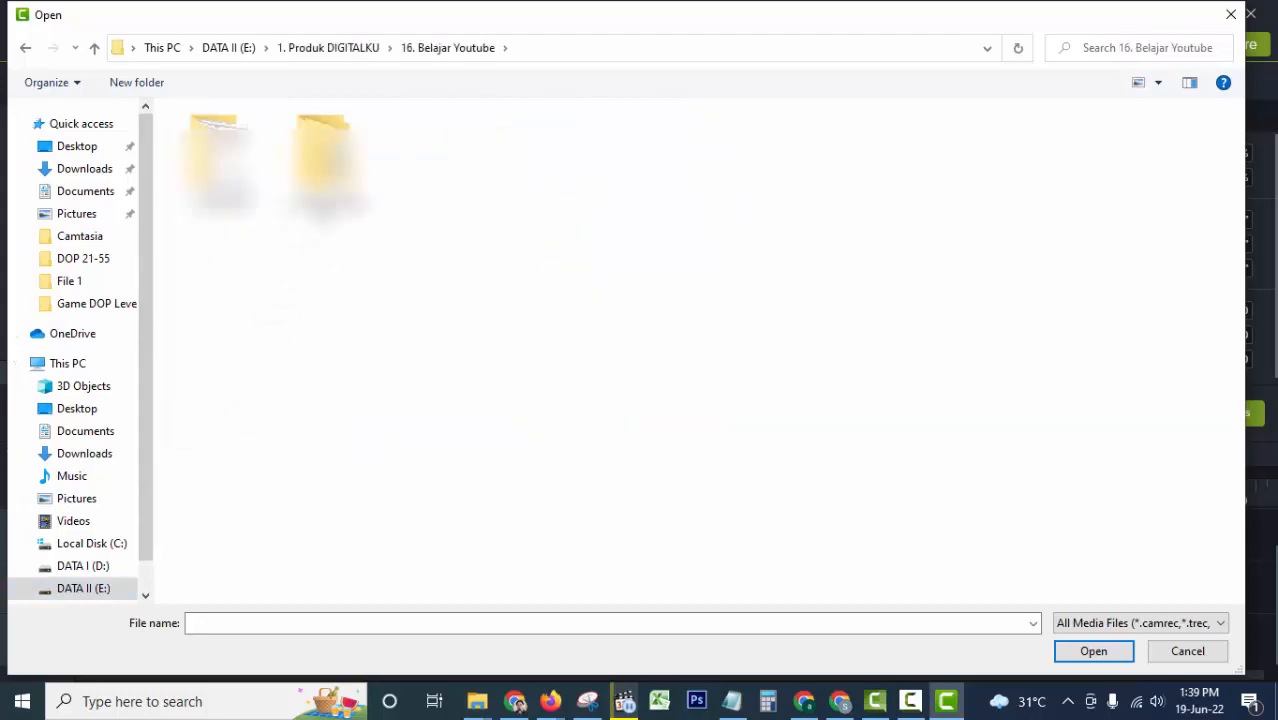
{"action": "double_click", "coordinate": [220, 156]}
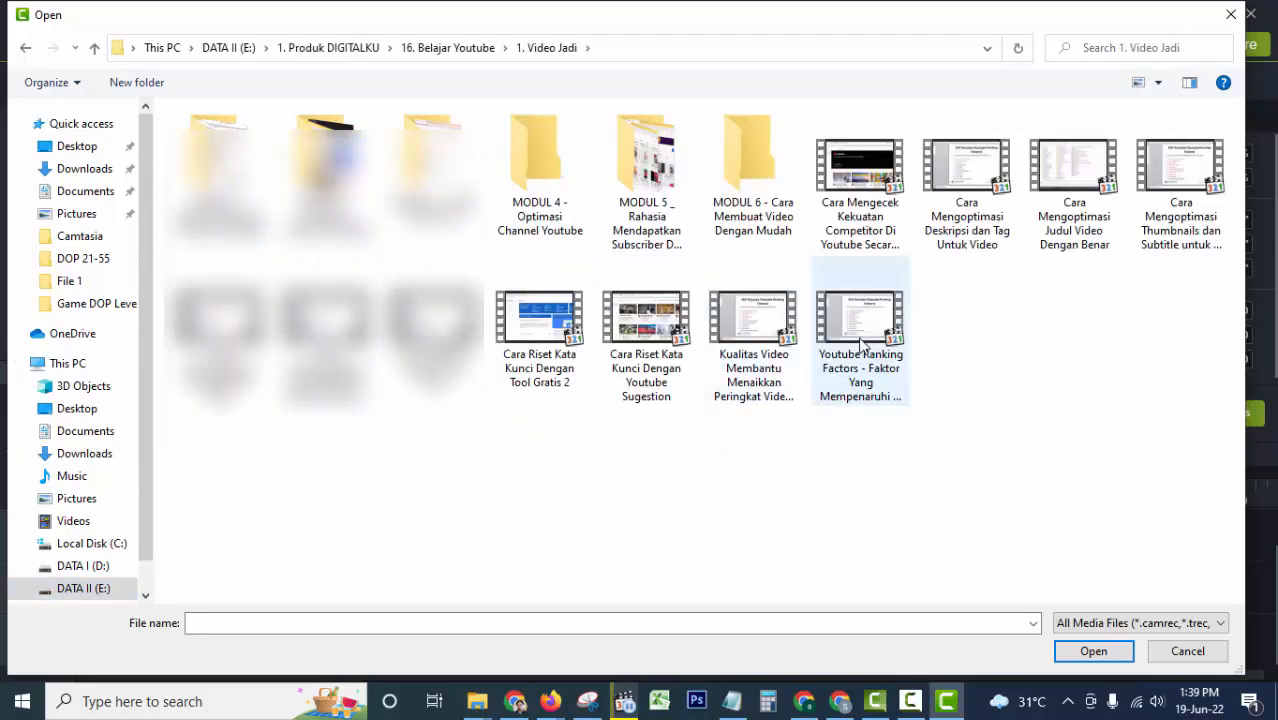
{"action": "double_click", "coordinate": [740, 170]}
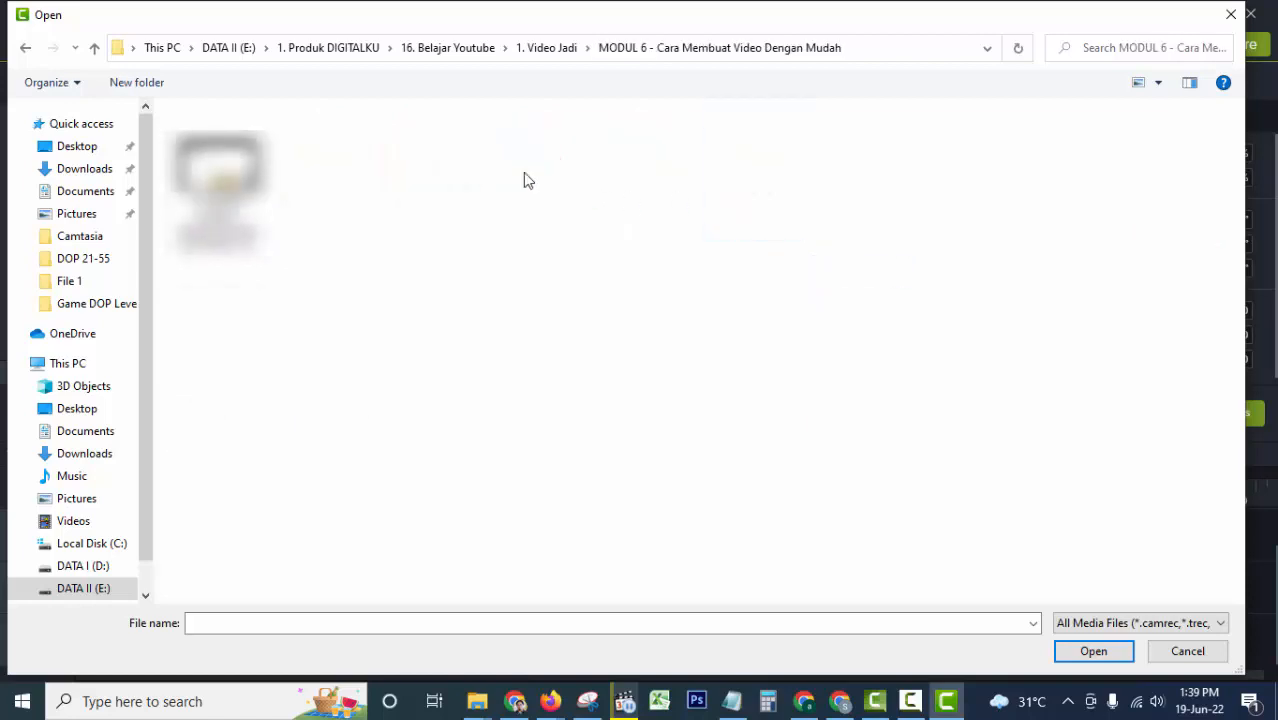
{"action": "left_click", "coordinate": [219, 180]}
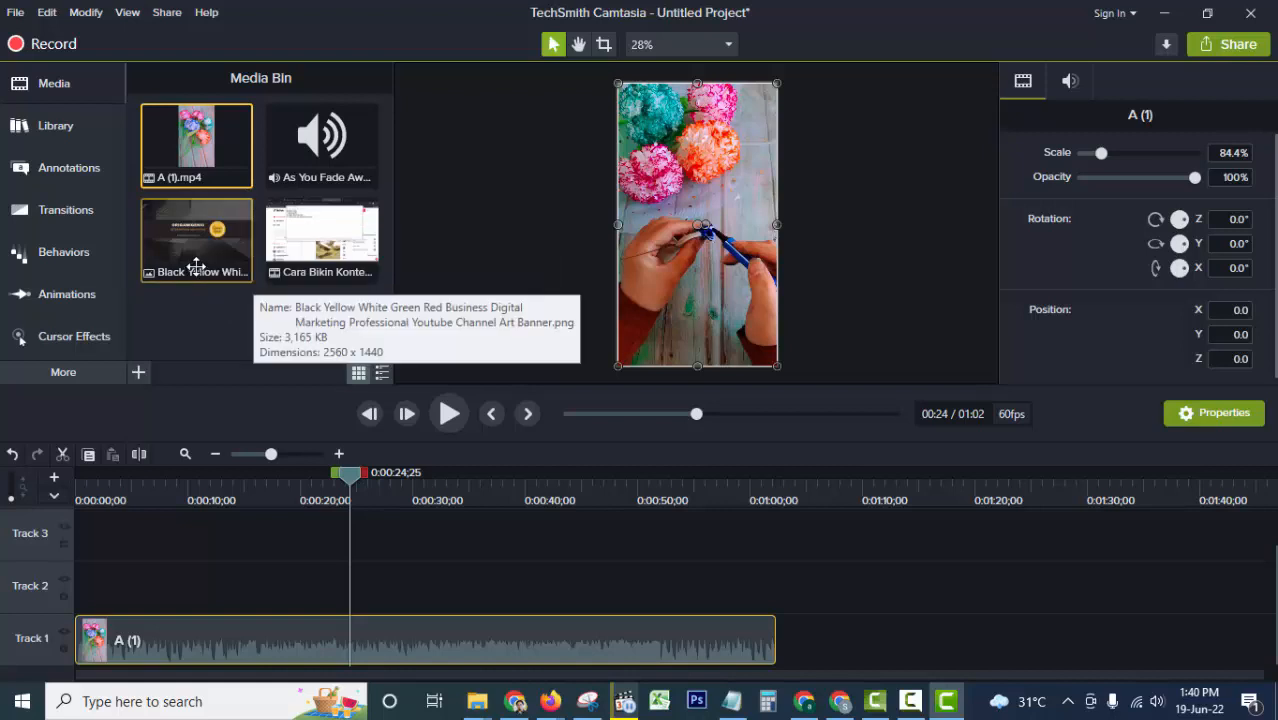
- Place the banner image on Track 2 for the full length of A (1) and enlarge it to 75% to fill the canvas height
{"action": "left_click_drag", "start_coordinate": [230, 214], "coordinate": [775, 593]}
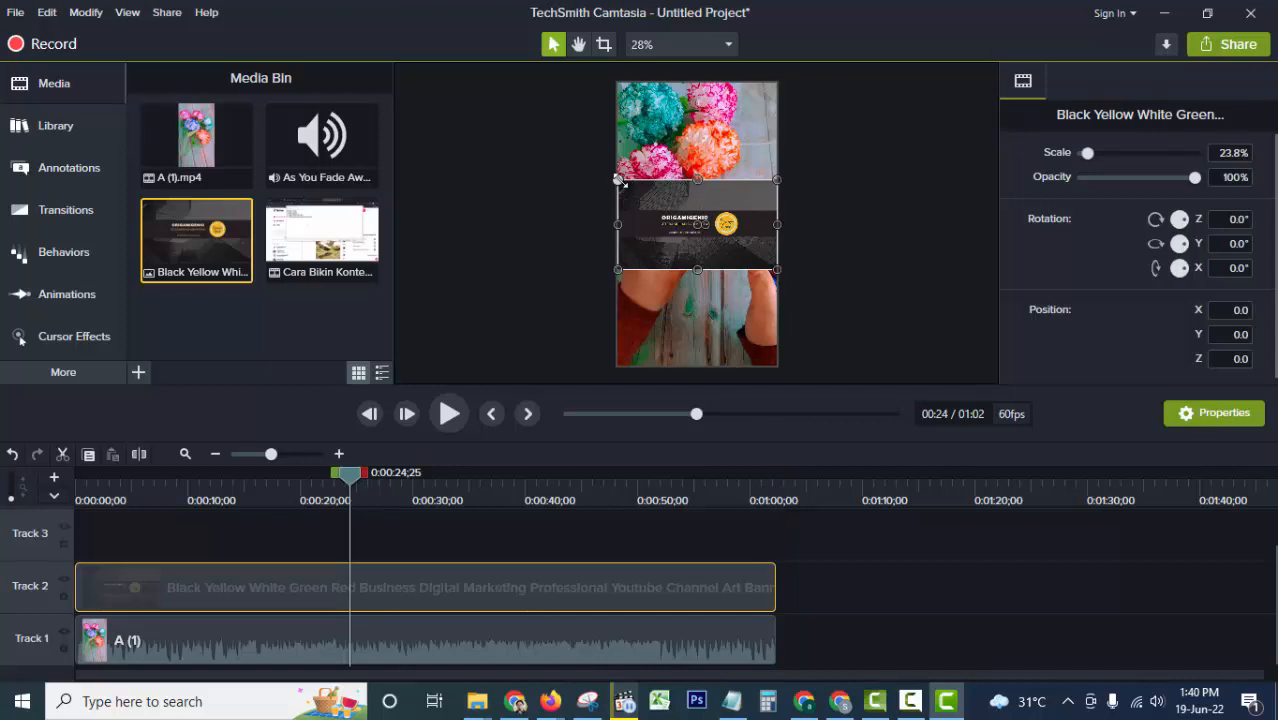
{"action": "left_click_drag", "start_coordinate": [619, 180], "coordinate": [448, 85]}
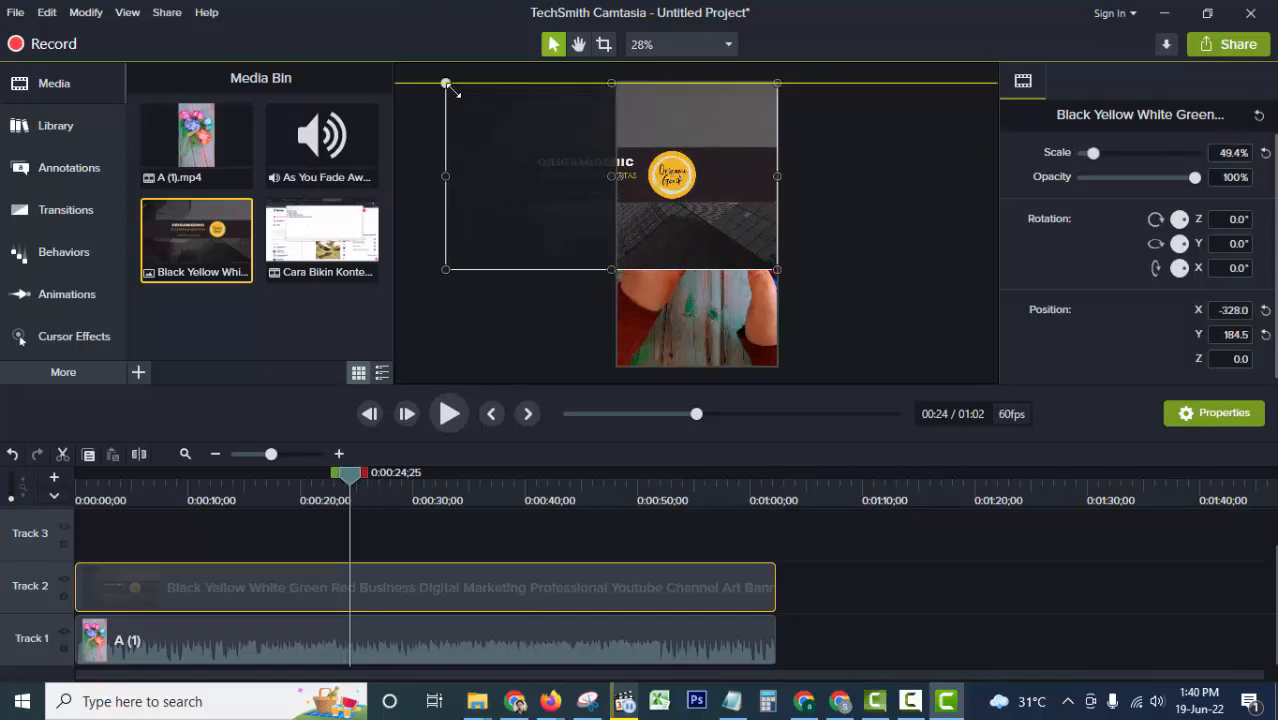
{"action": "left_click_drag", "start_coordinate": [777, 269], "coordinate": [918, 360]}
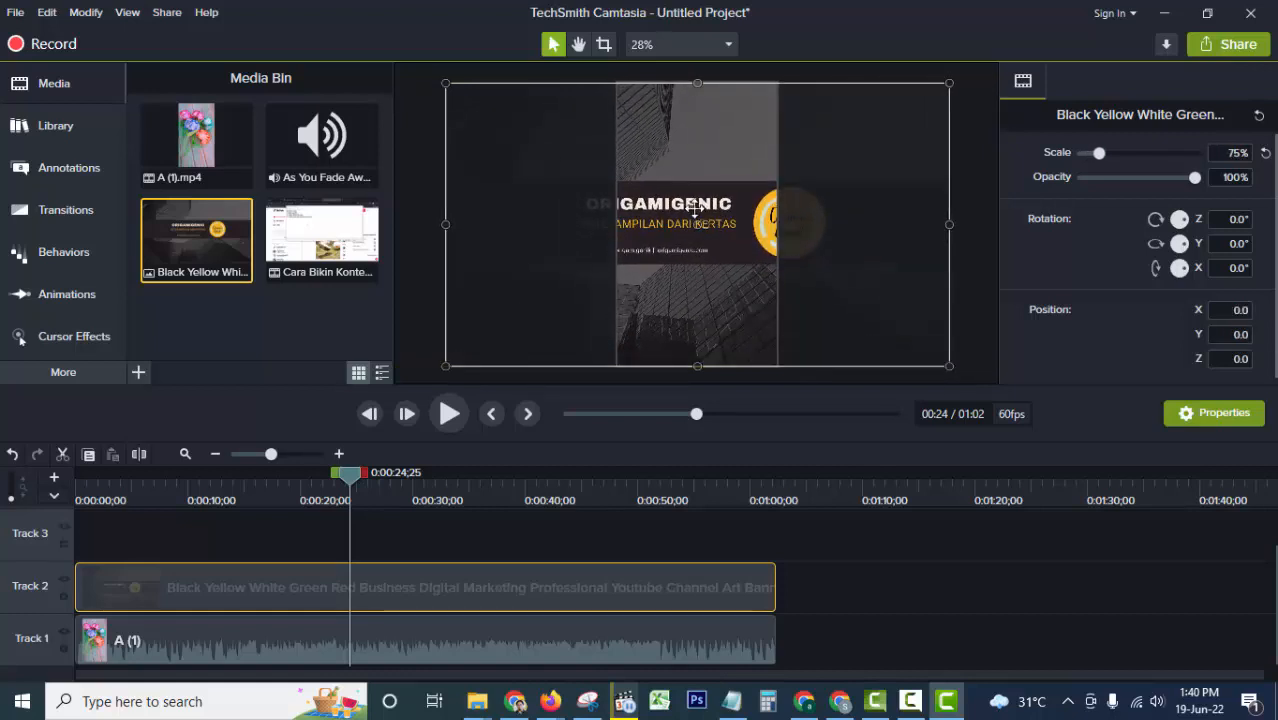
- Place the "Cara Bikin Konten" video on Track 3, starting at the beginning of the timeline
{"action": "left_click", "coordinate": [322, 296]}
{"action": "left_click", "coordinate": [307, 221]}
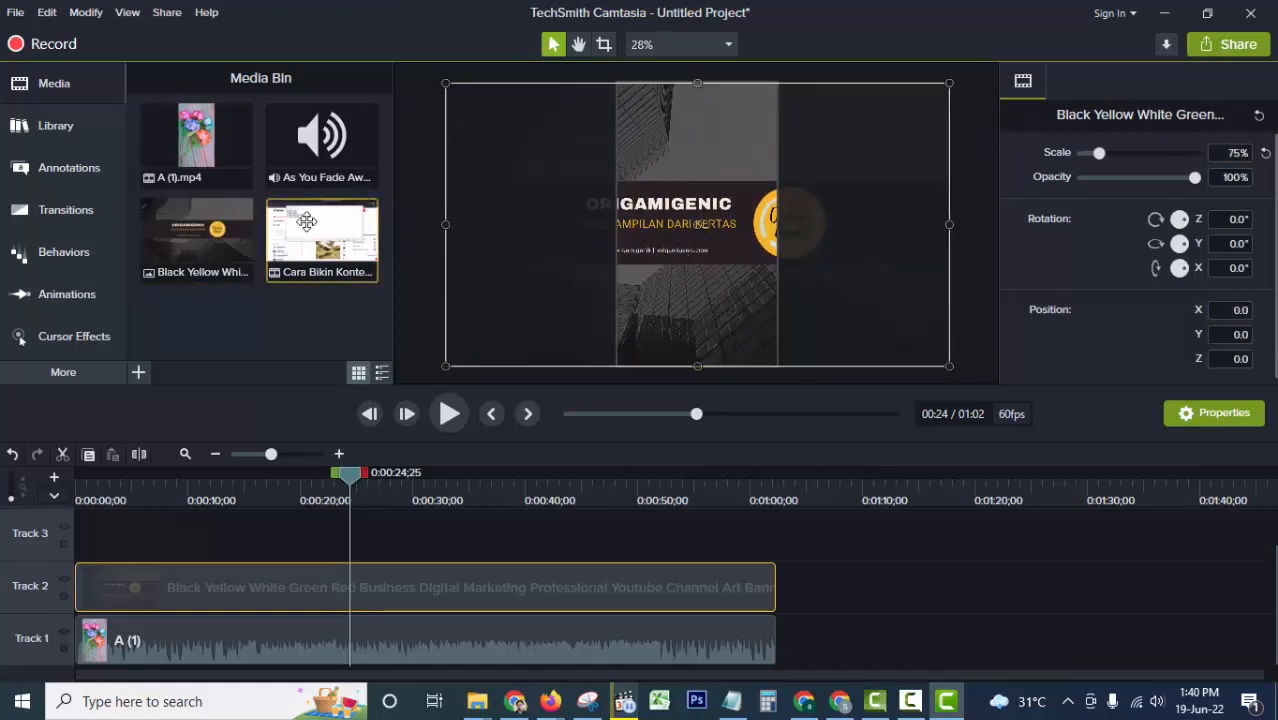
{"action": "left_click_drag", "start_coordinate": [307, 221], "coordinate": [202, 538]}
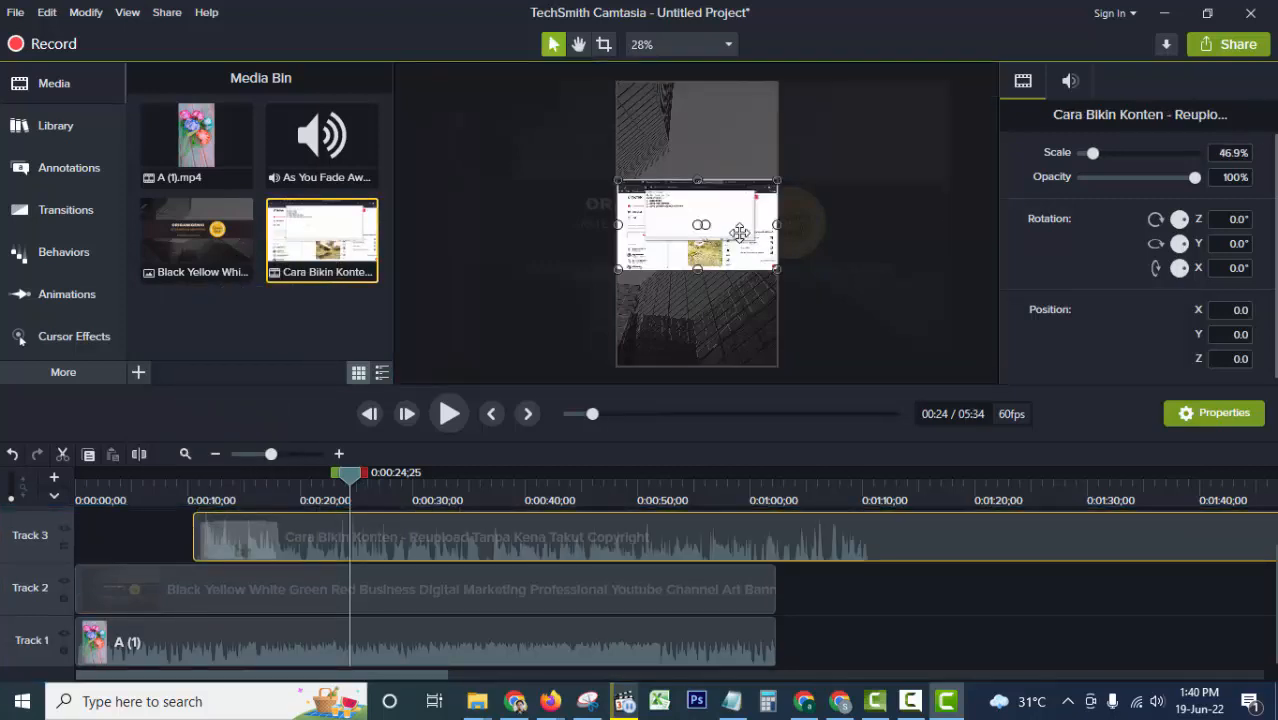
{"action": "left_click_drag", "start_coordinate": [333, 541], "coordinate": [121, 569]}
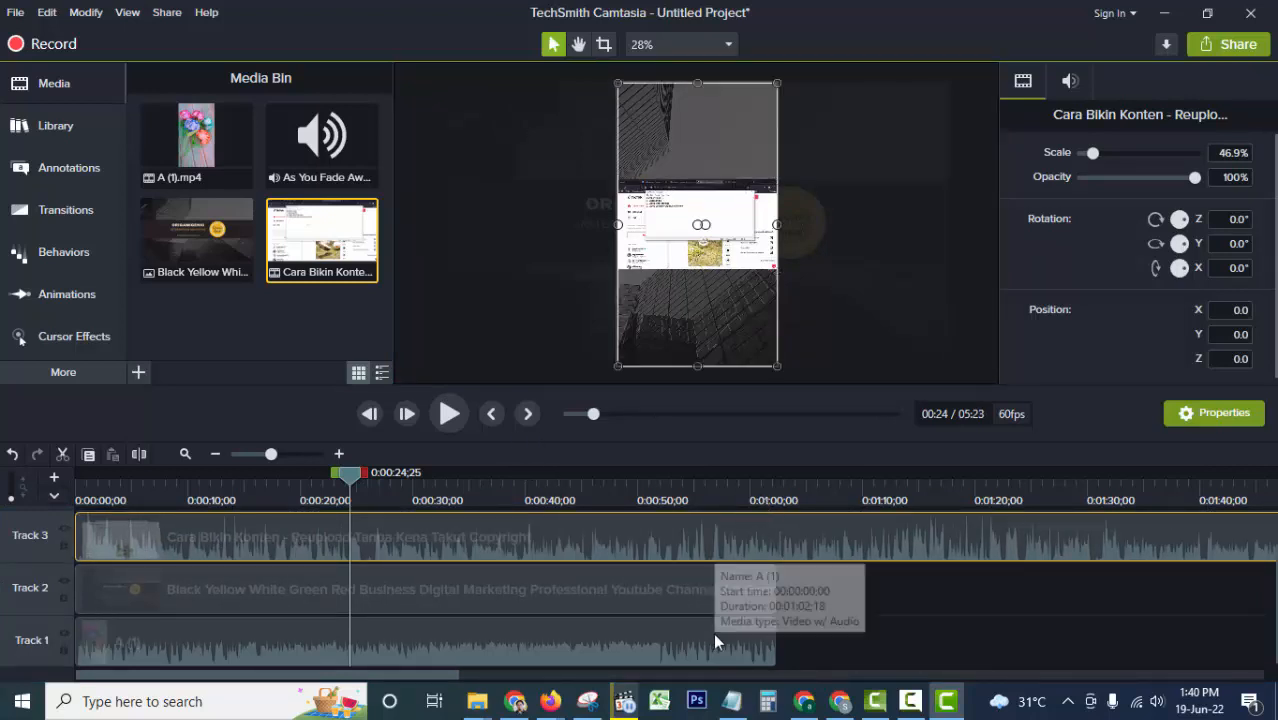
{"action": "left_click", "coordinate": [670, 639]}
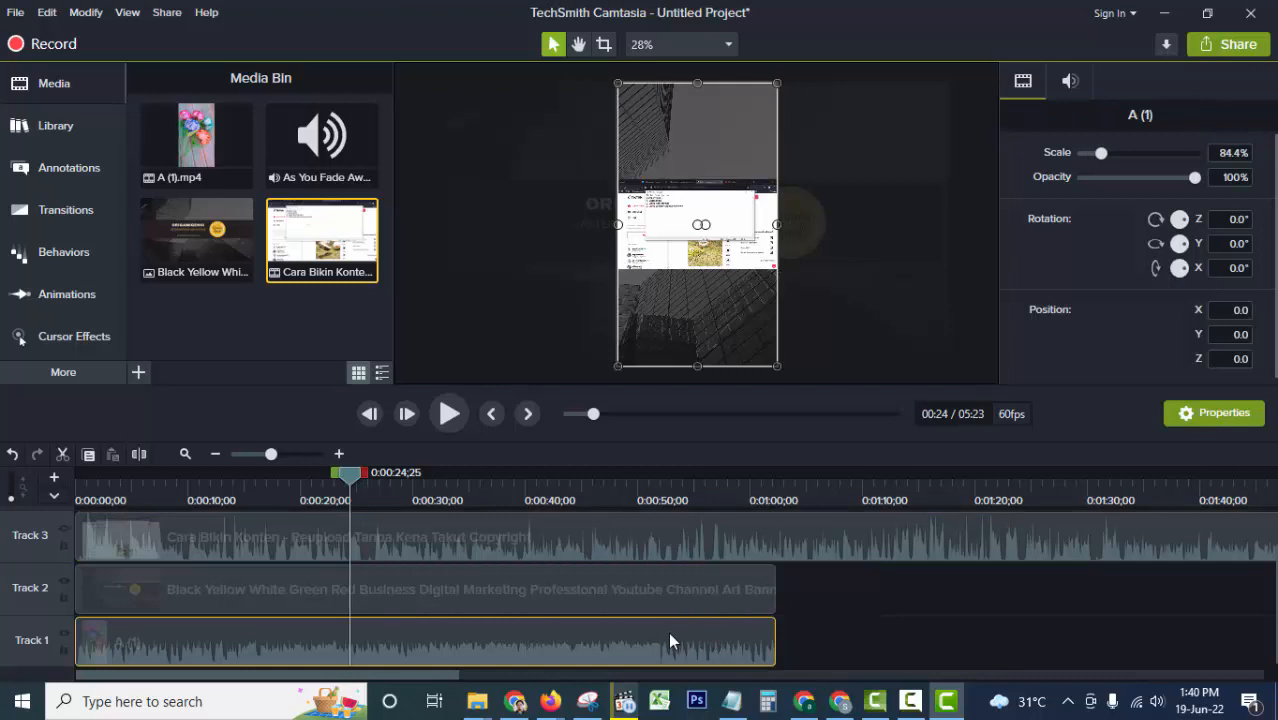
{"action": "right_click", "coordinate": [666, 631]}
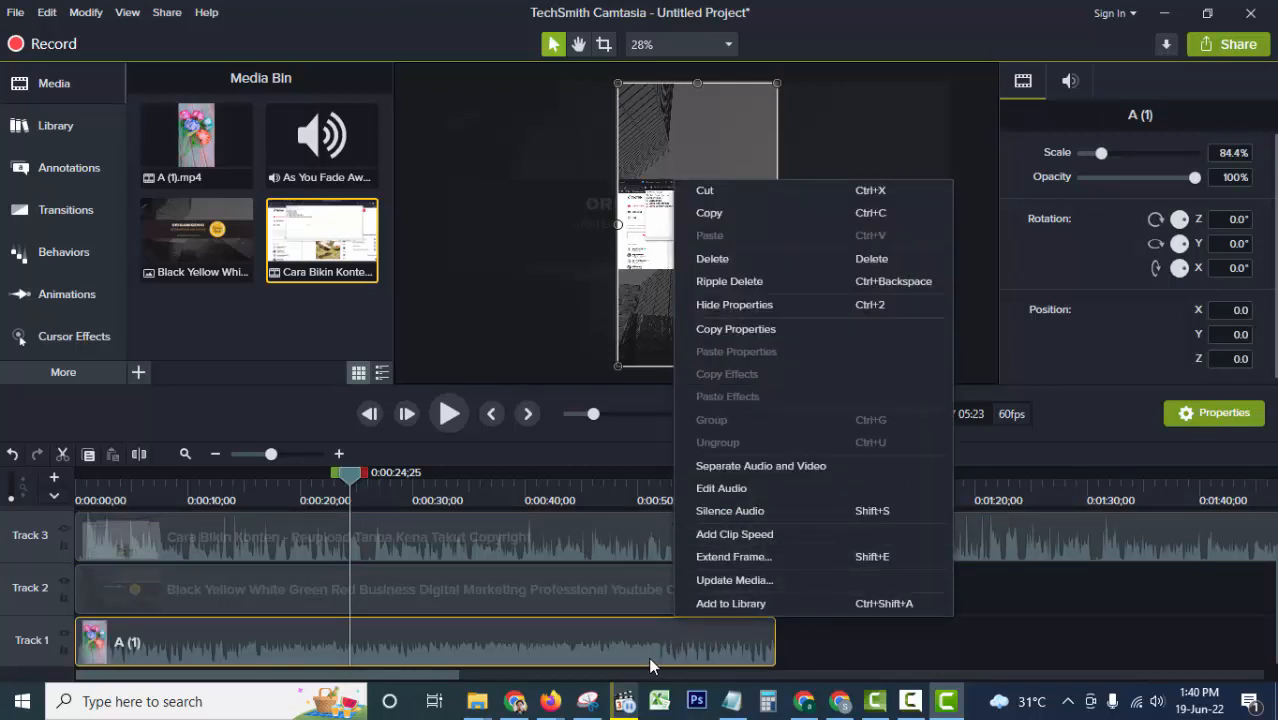
{"action": "left_click", "coordinate": [650, 660]}
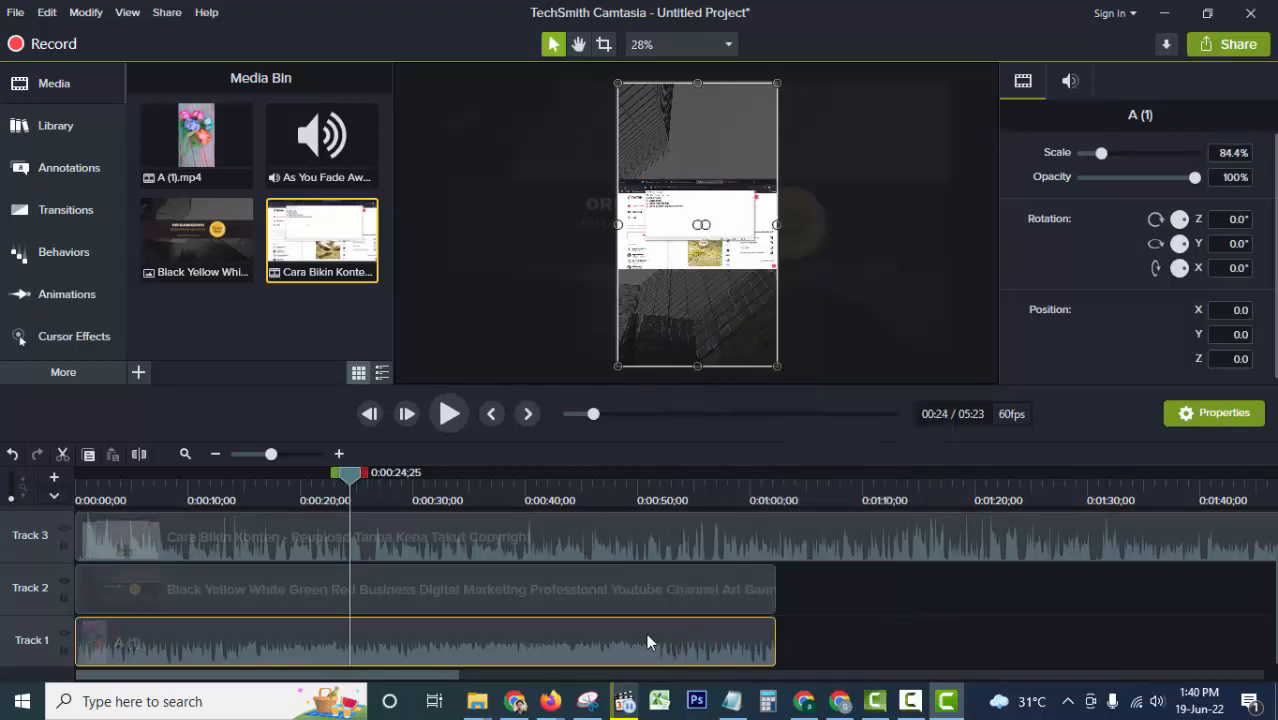
{"action": "right_click", "coordinate": [645, 635]}
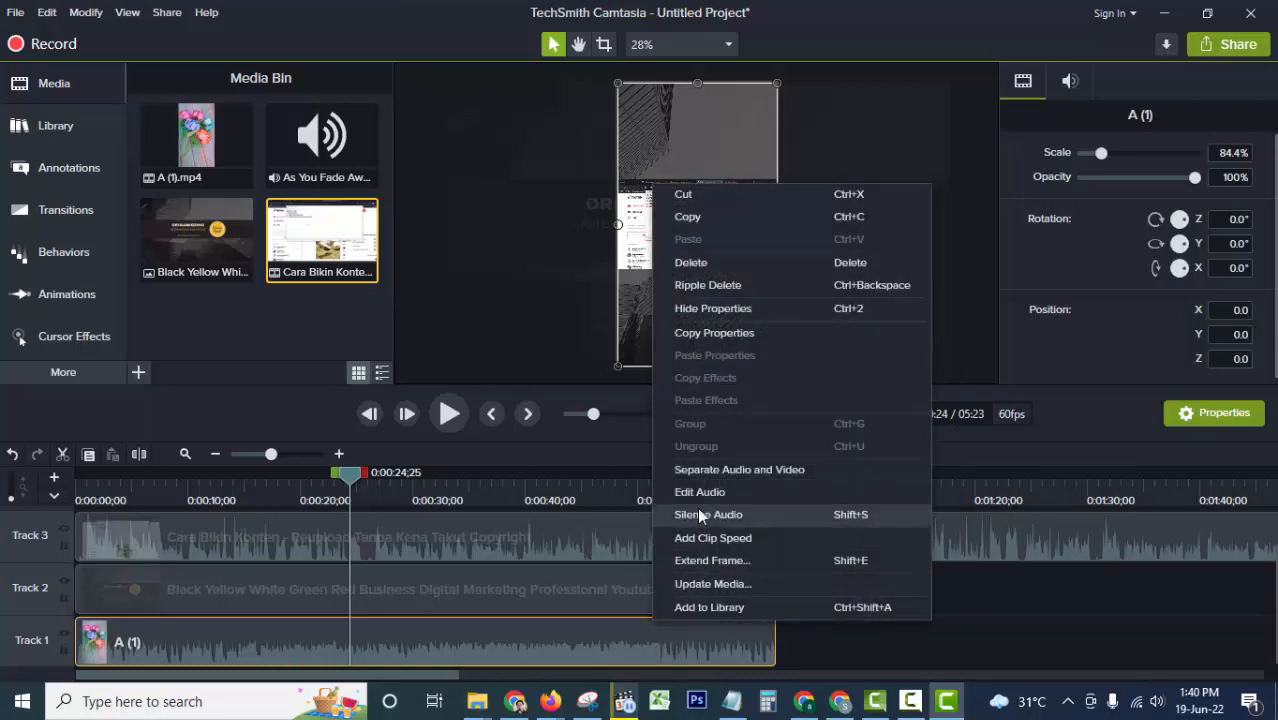
{"action": "left_click", "coordinate": [432, 641]}
{"action": "right_click", "coordinate": [432, 641]}
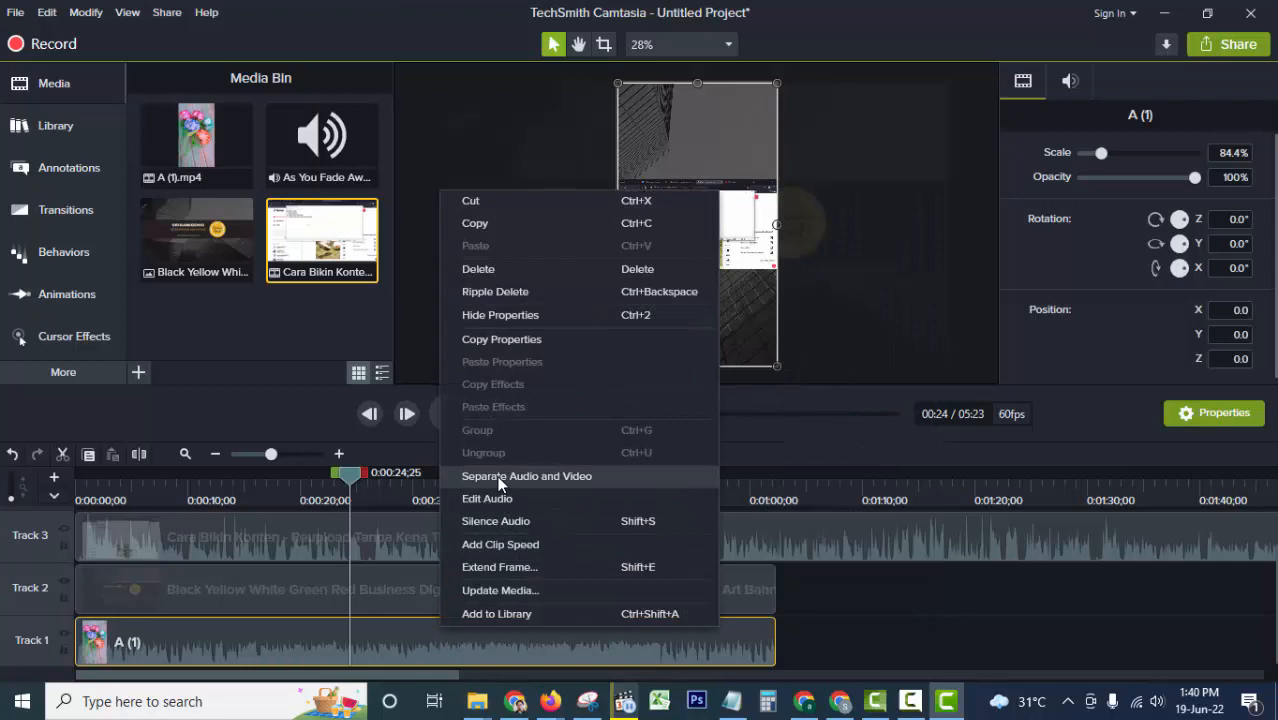
- Delete the A (1) video from Track 1
{"action": "left_click", "coordinate": [517, 646]}
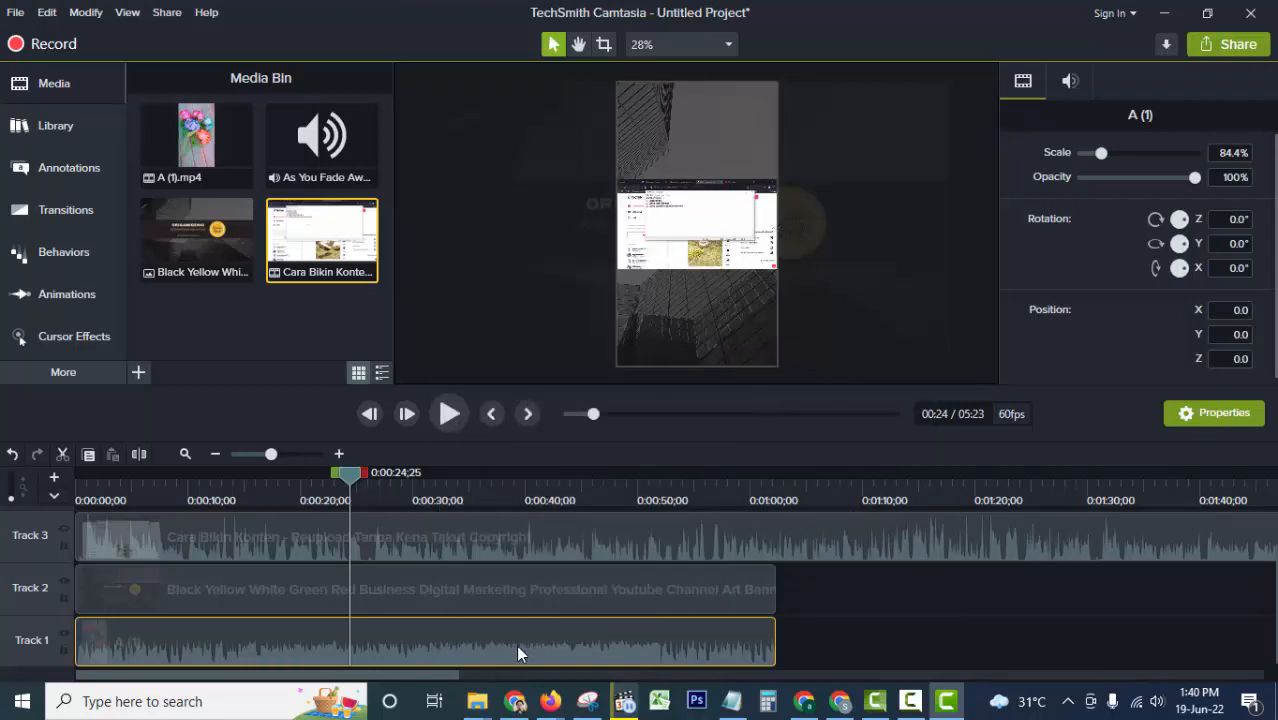
{"action": "key", "text": "Delete"}
- Split the "Cara Bikin Konten" video and the banner image together at 0:00:59;10
{"action": "left_click", "coordinate": [420, 548]}
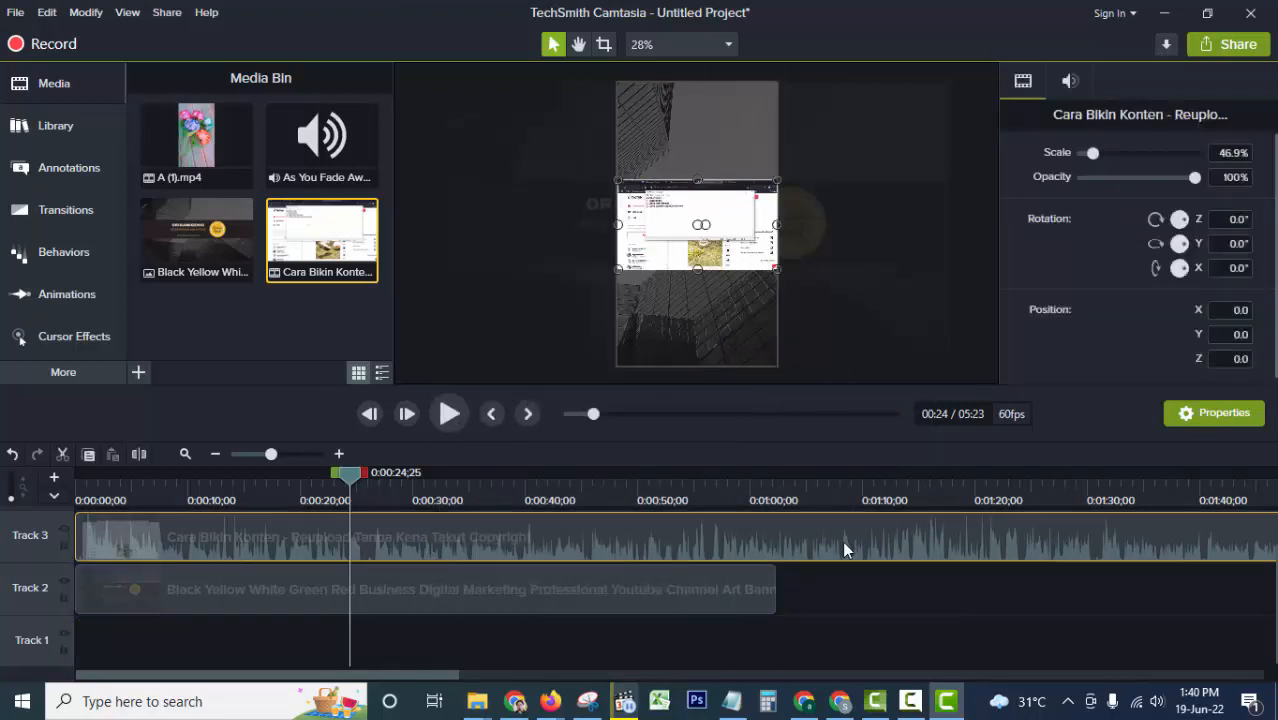
{"action": "left_click", "coordinate": [754, 487]}
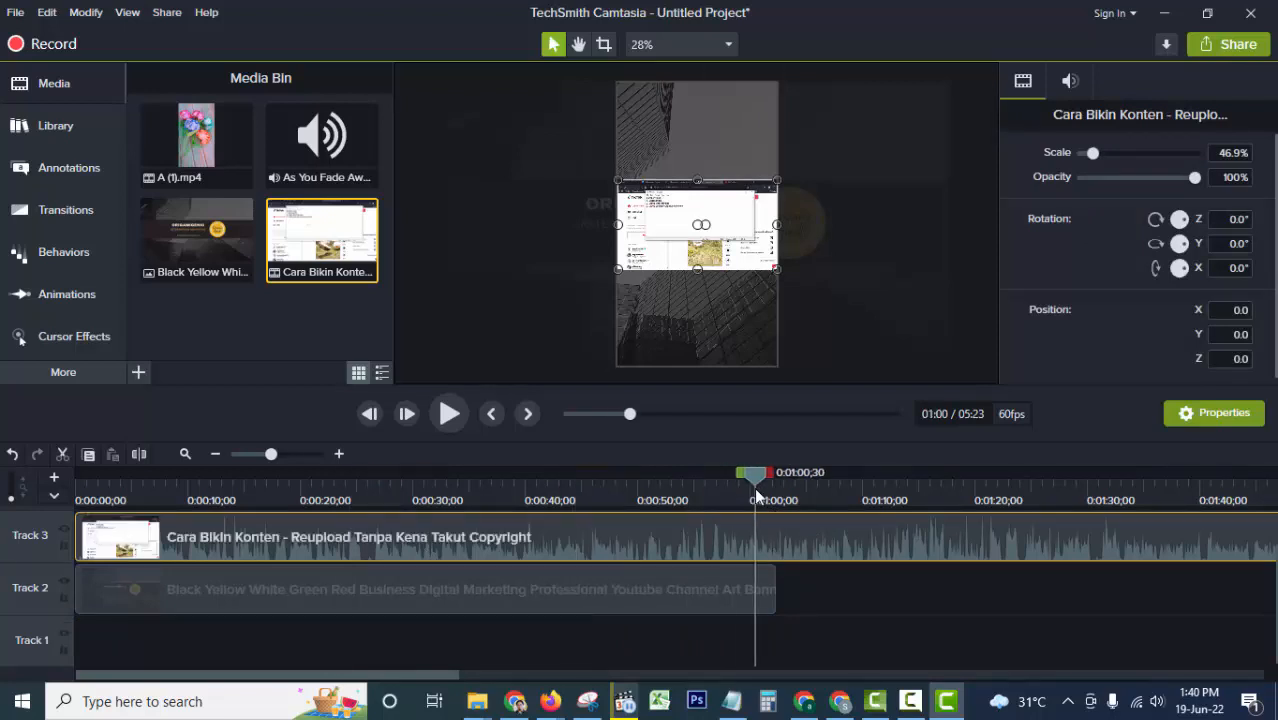
{"action": "left_click_drag", "start_coordinate": [759, 472], "coordinate": [742, 480]}
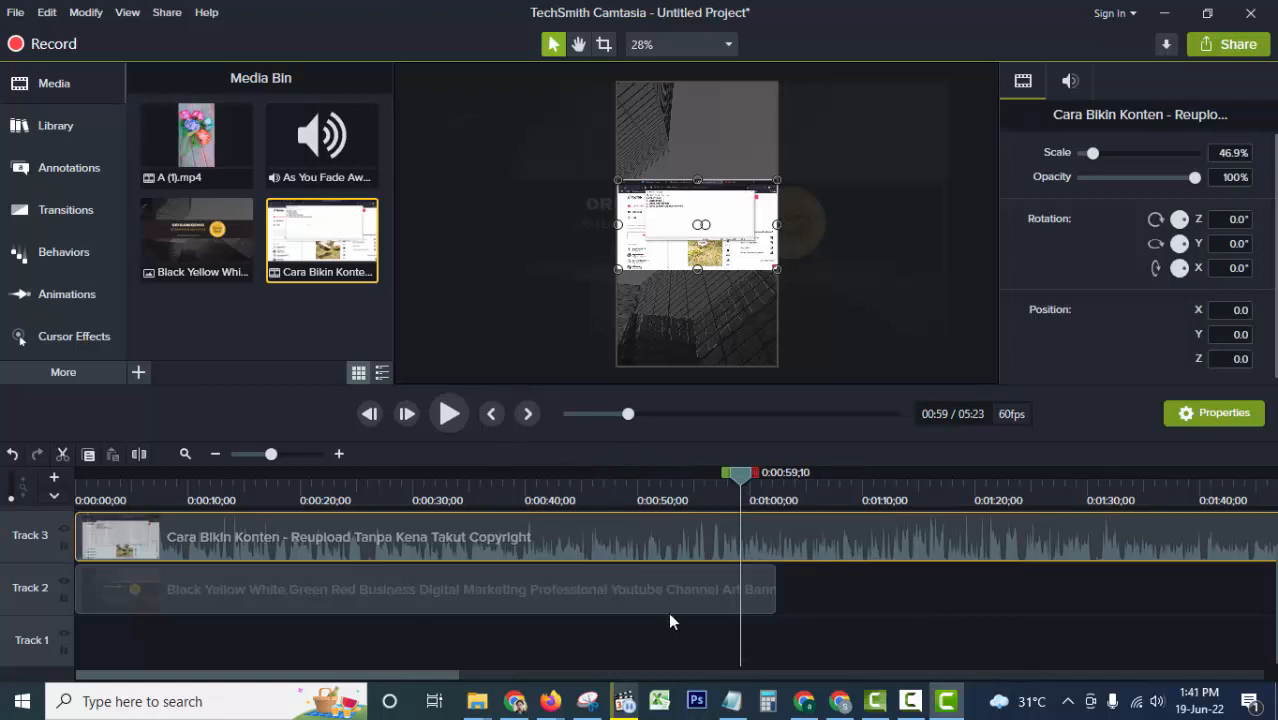
{"action": "left_click", "coordinate": [839, 591]}
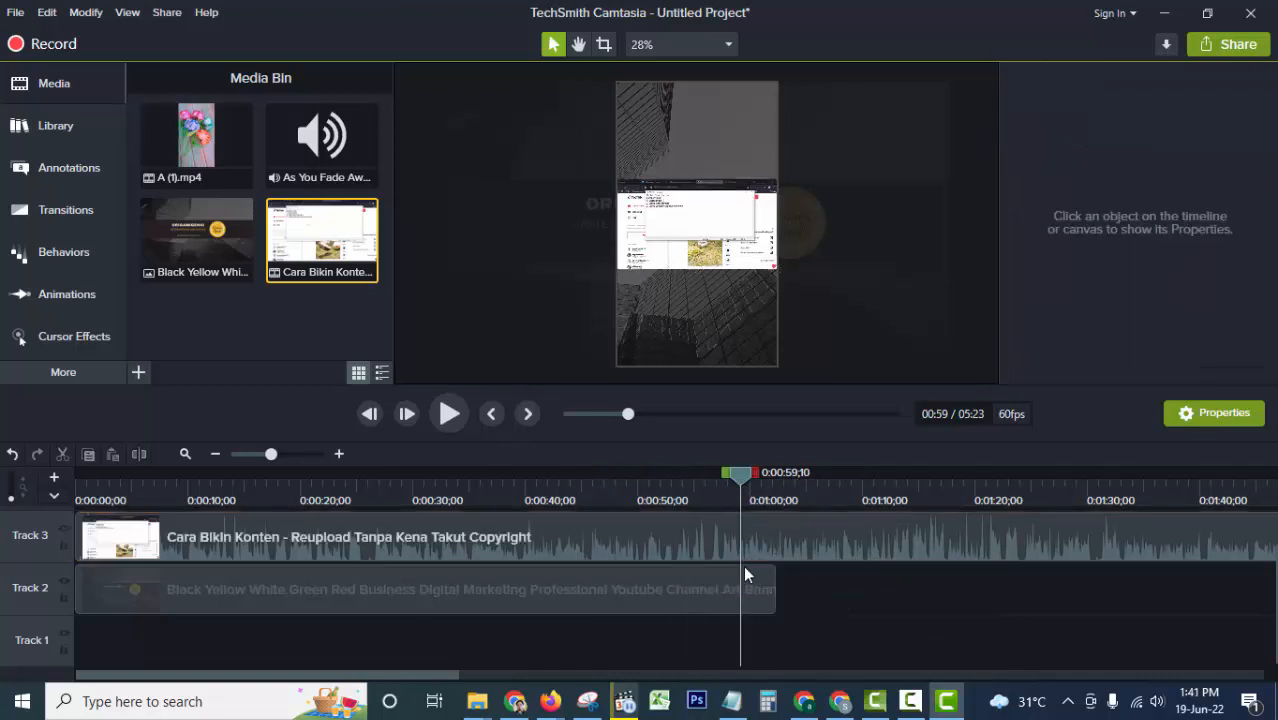
{"action": "left_click_drag", "start_coordinate": [721, 632], "coordinate": [753, 567]}
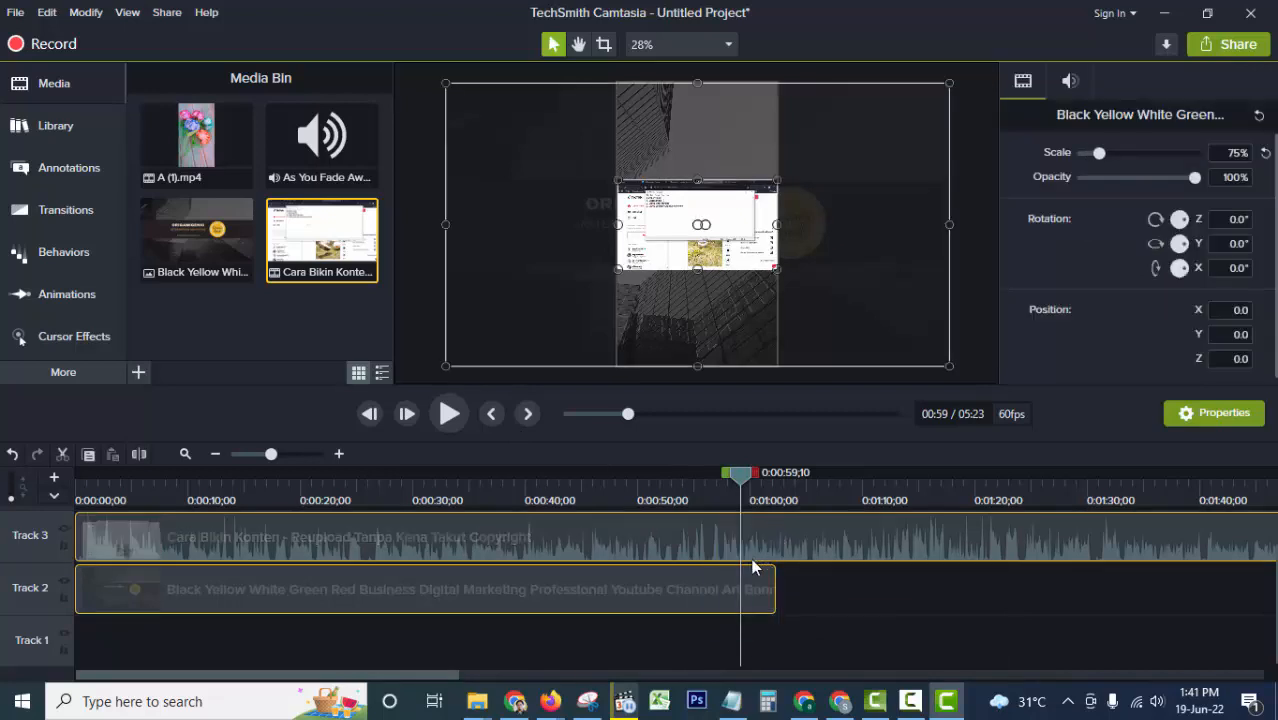
{"action": "left_click", "coordinate": [141, 454]}
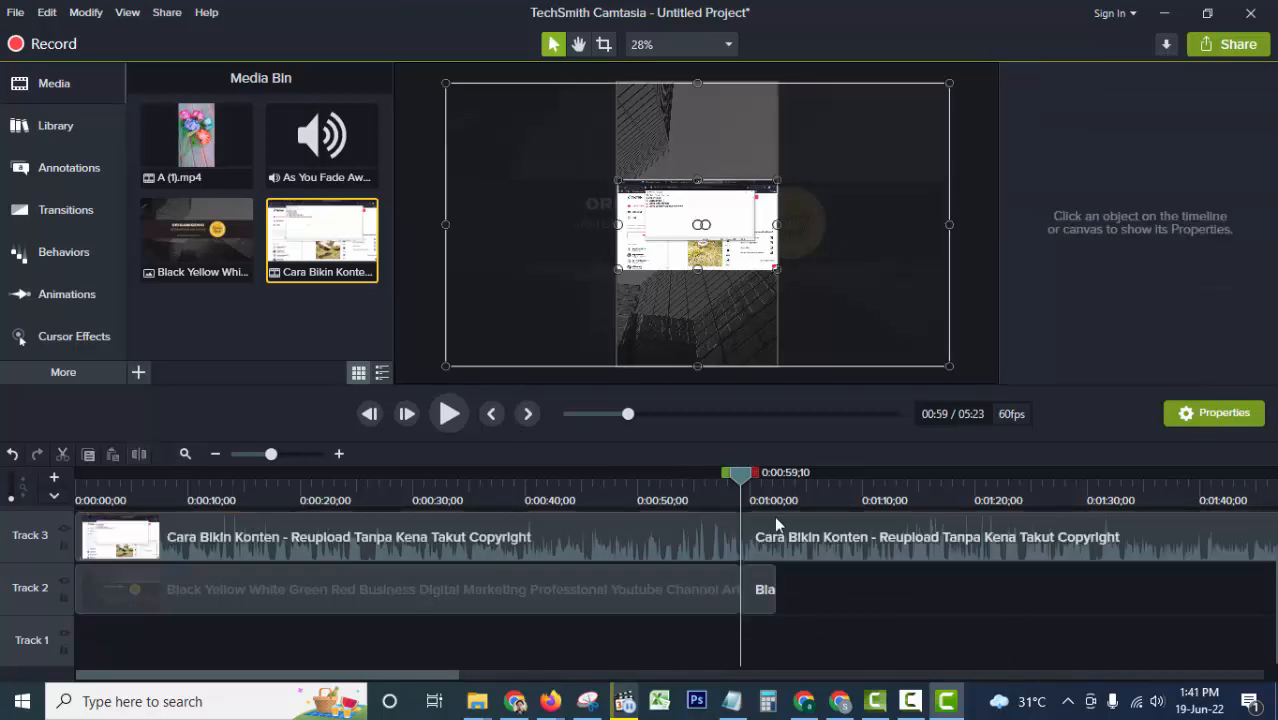
- Delete the parts of both clips after the split and move the remaining banner and video down to Tracks 1 and 2
{"action": "left_click", "coordinate": [826, 537]}
{"action": "key", "text": "Delete"}
{"action": "left_click", "coordinate": [755, 590]}
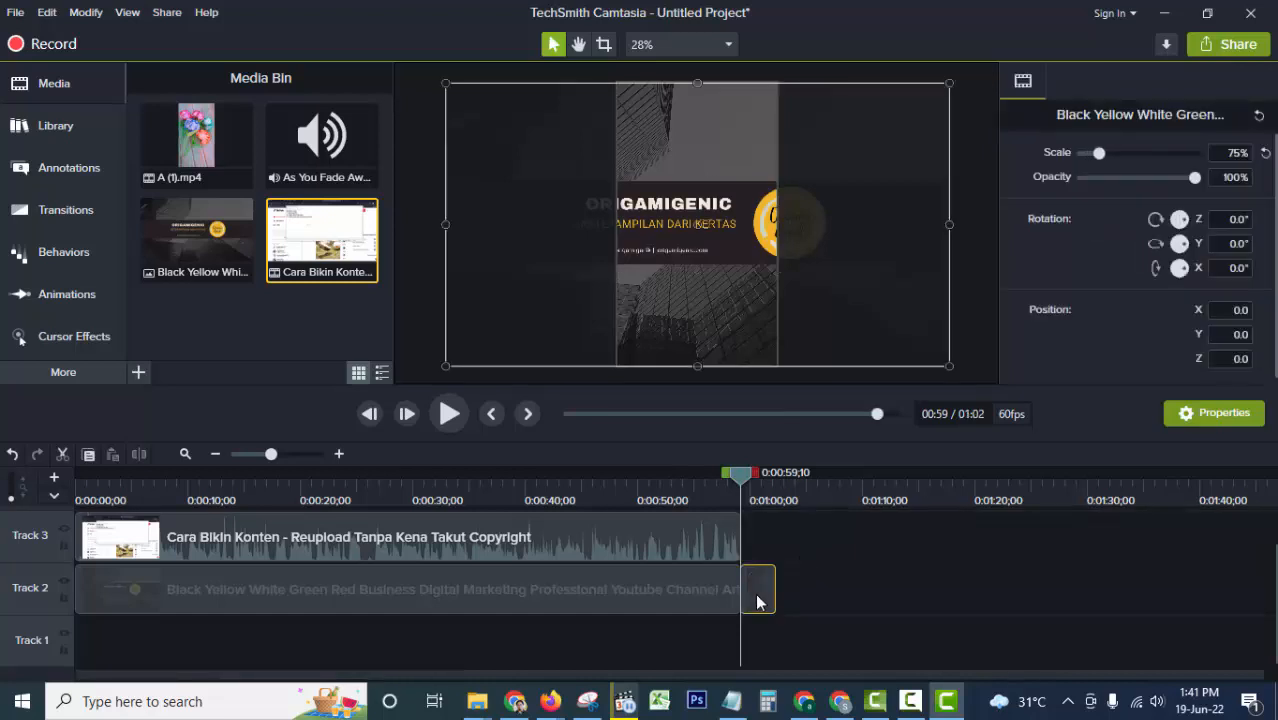
{"action": "key", "text": "Delete"}
{"action": "left_click_drag", "start_coordinate": [562, 643], "coordinate": [606, 599]}
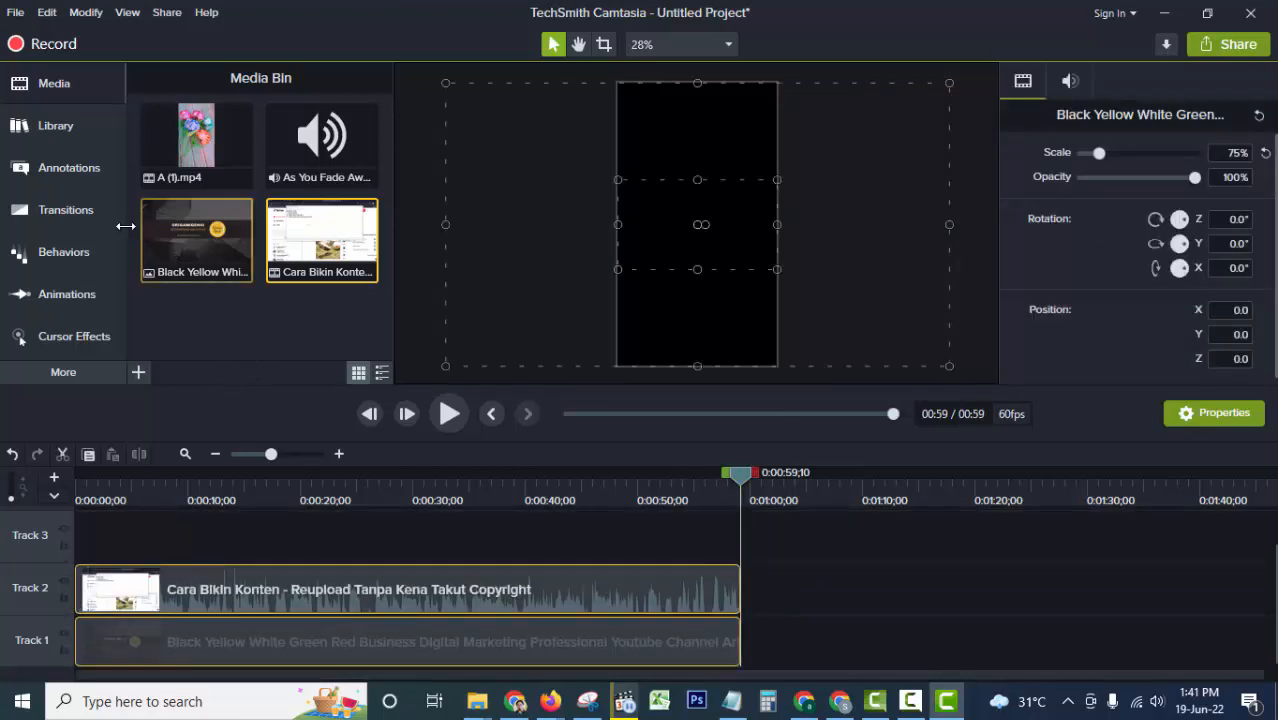
- Add a white rectangle callout above the video on the canvas at 0:00:48;30, reading "Cara Membuat Konten Youtube Short"
{"action": "left_click", "coordinate": [52, 172]}
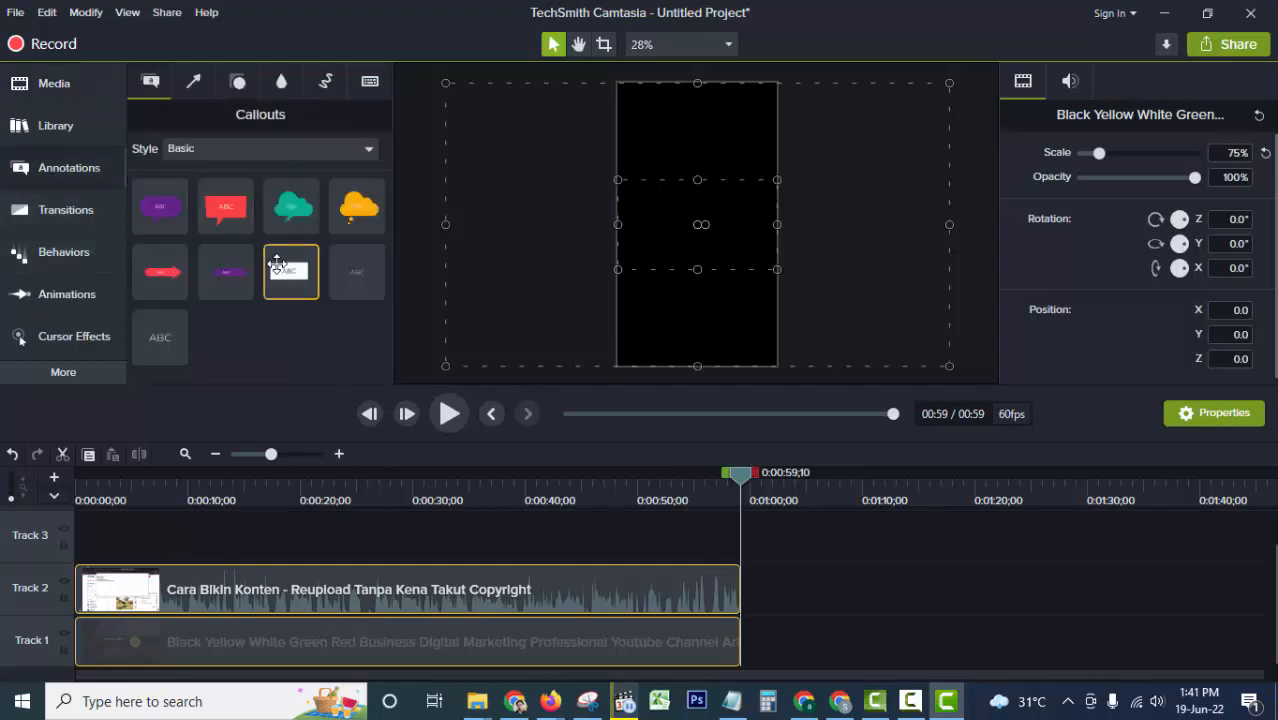
{"action": "left_click", "coordinate": [619, 485]}
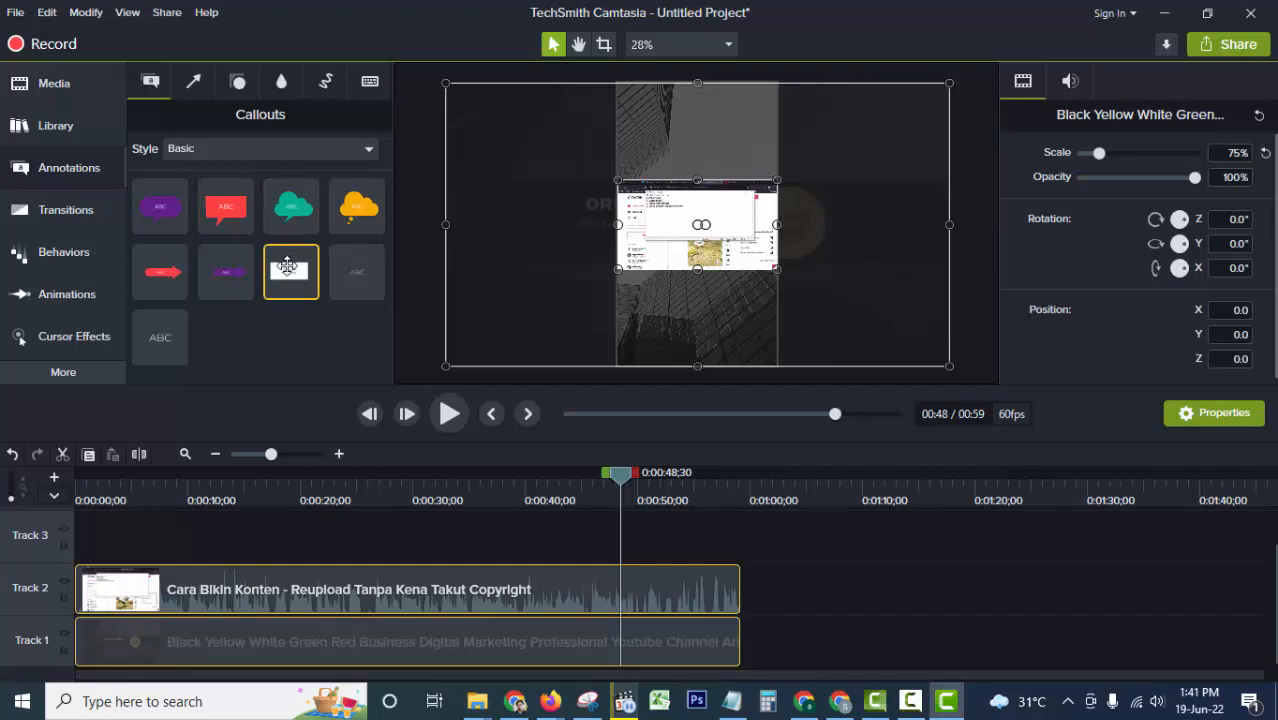
{"action": "left_click_drag", "start_coordinate": [287, 265], "coordinate": [697, 152]}
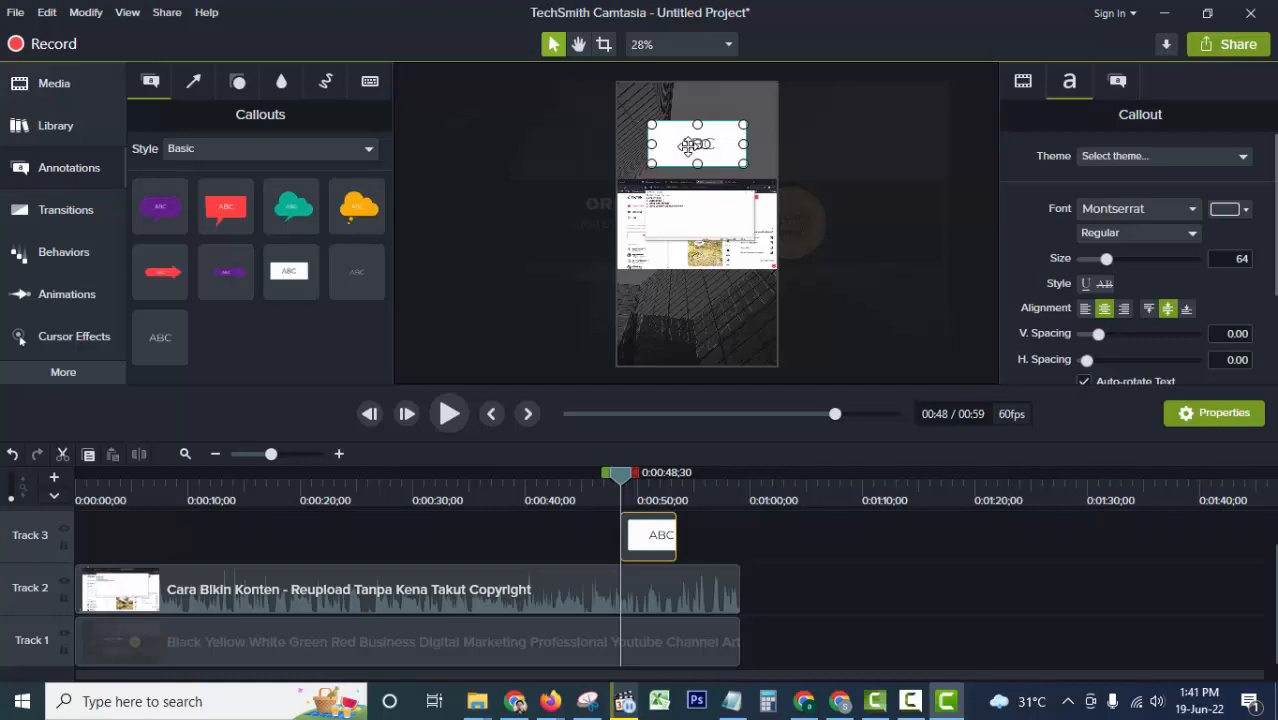
{"action": "type", "text": "Cara Membuat Ko"}
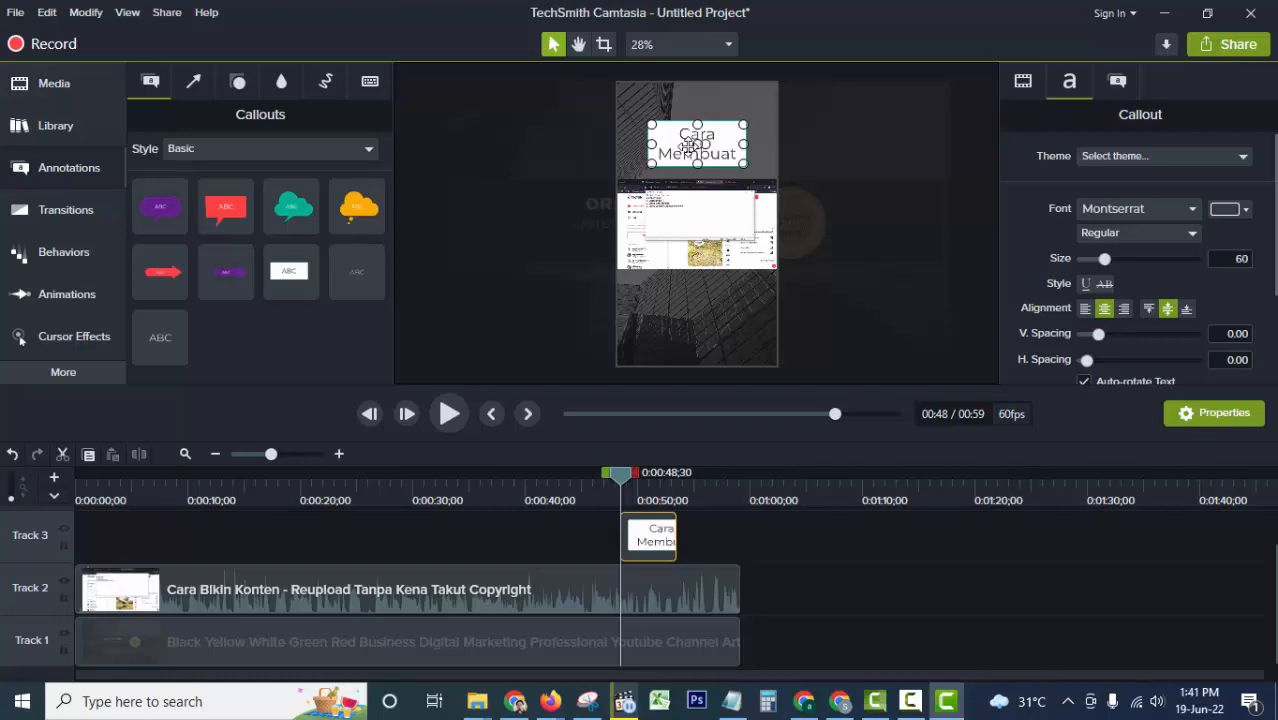
{"action": "type", "text": "nten"}
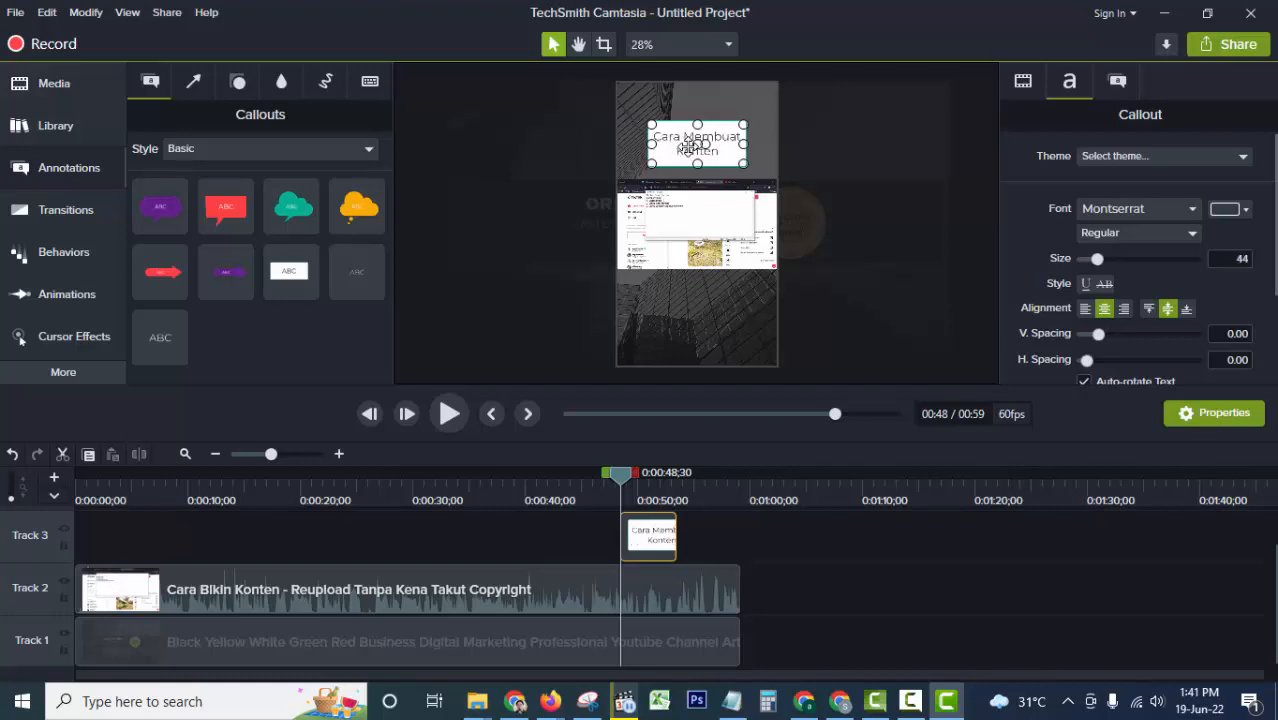
{"action": "type", "text": " Youtube"}
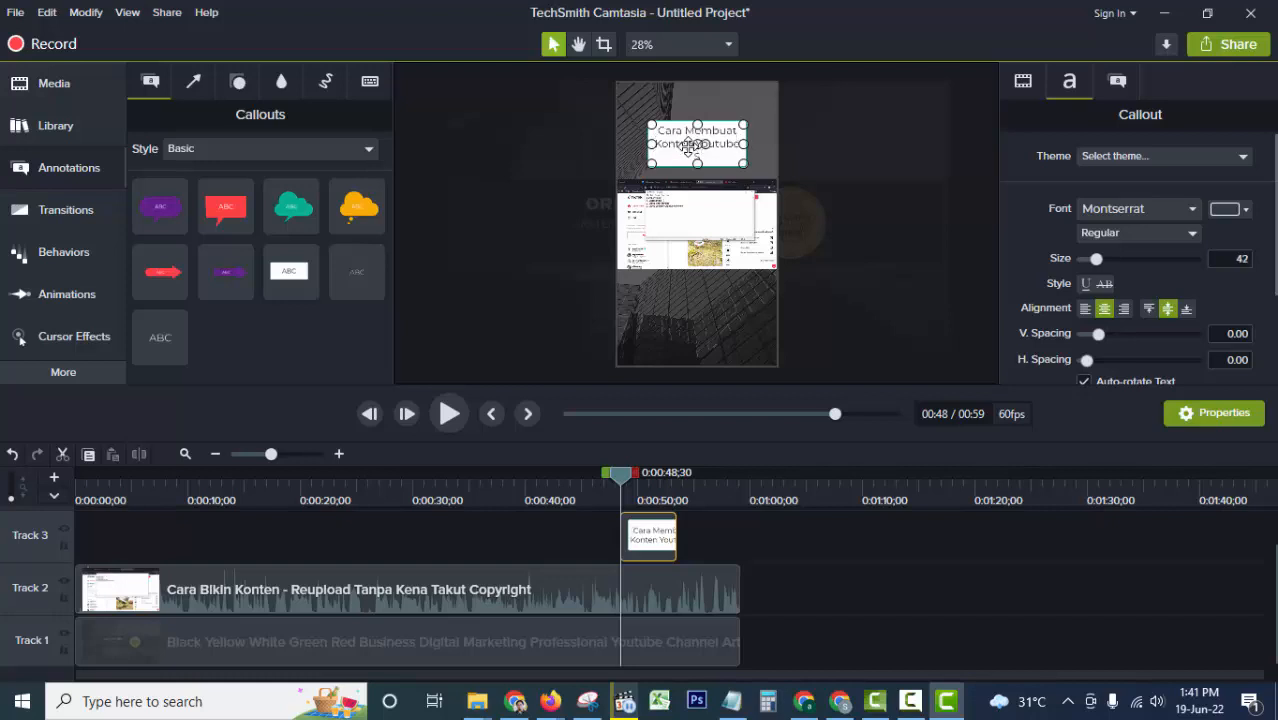
{"action": "type", "text": " Short"}
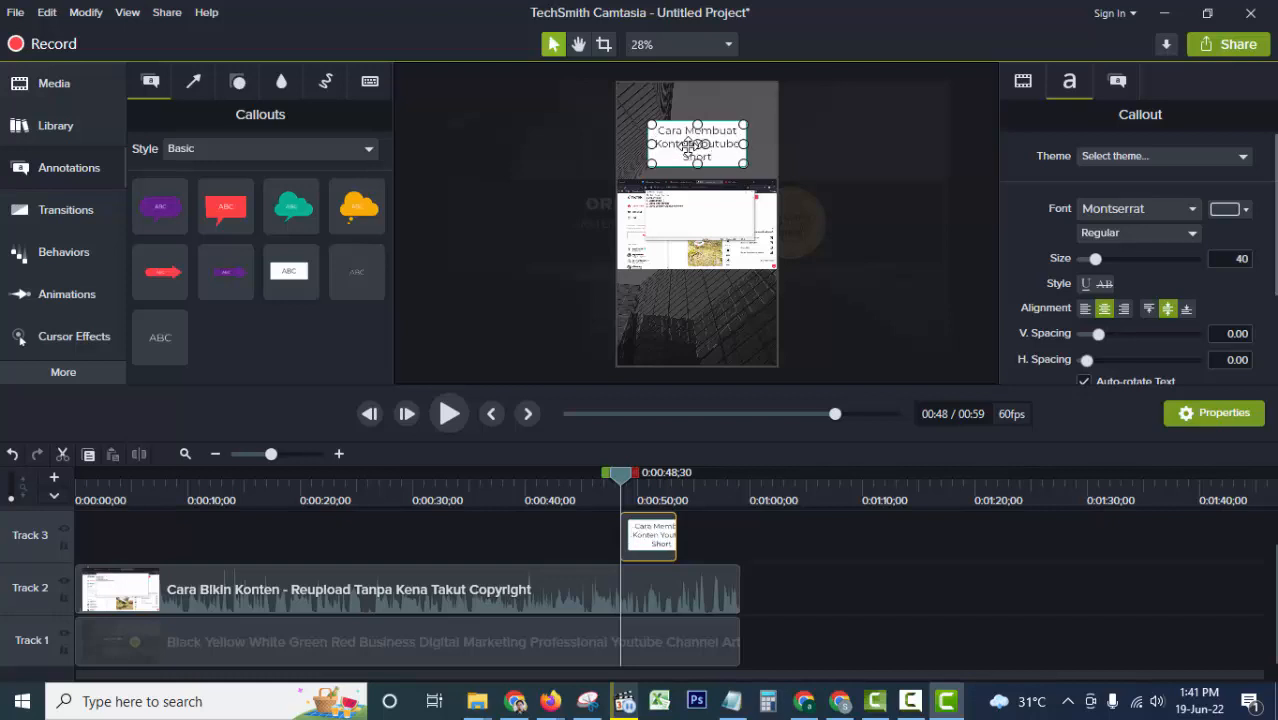
{"action": "left_click", "coordinate": [849, 156]}
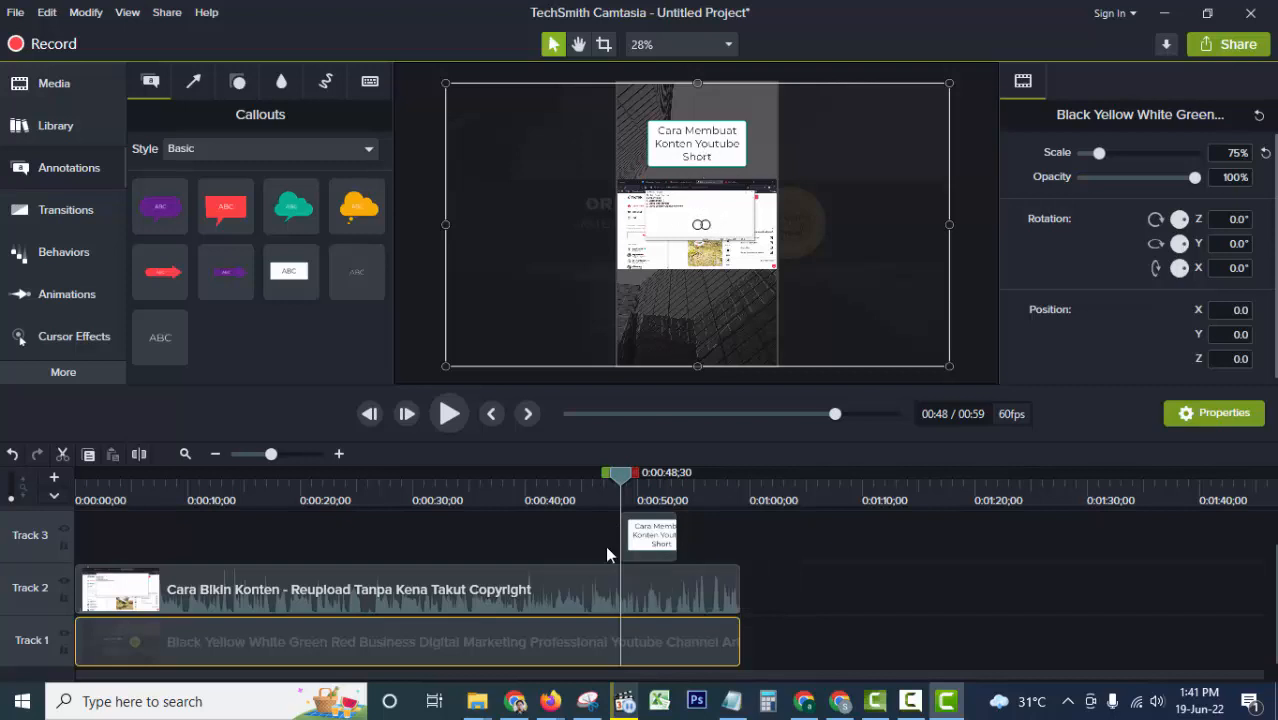
- Extend the callout on Track 3 in both directions so it spans from the timeline start to 0:00:59;10
{"action": "left_click_drag", "start_coordinate": [623, 528], "coordinate": [77, 534]}
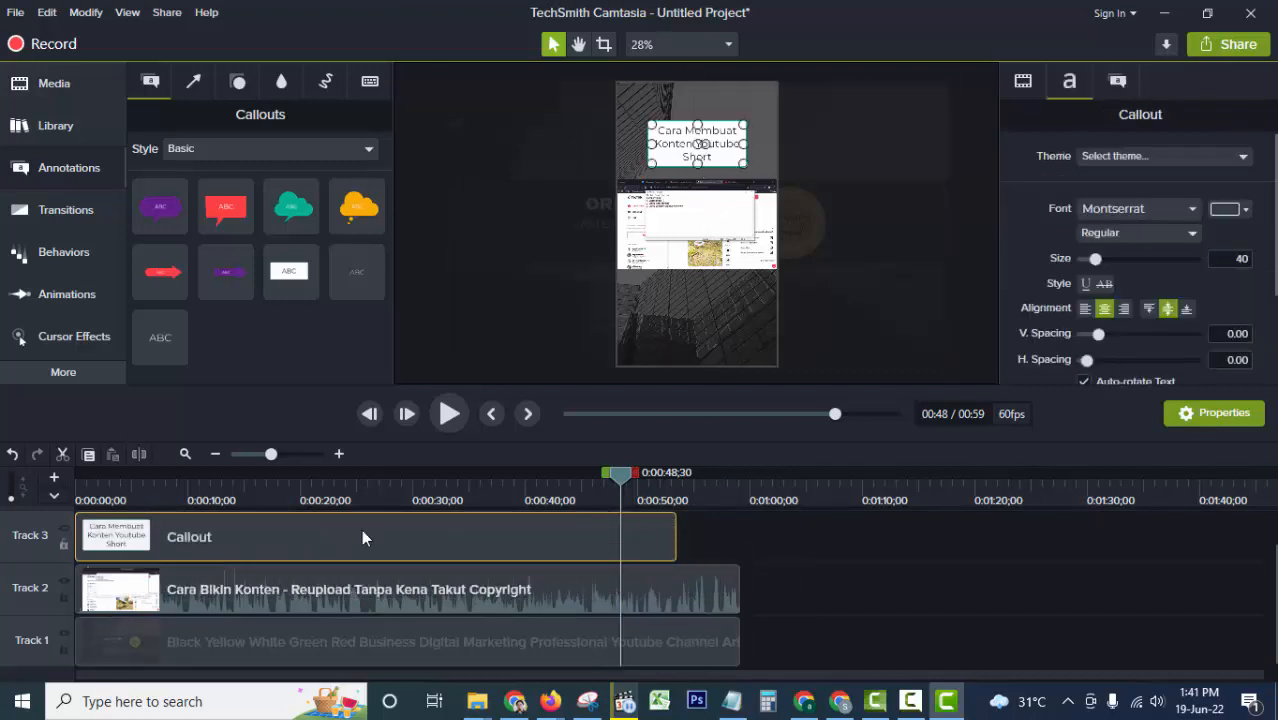
{"action": "left_click_drag", "start_coordinate": [675, 530], "coordinate": [742, 528]}
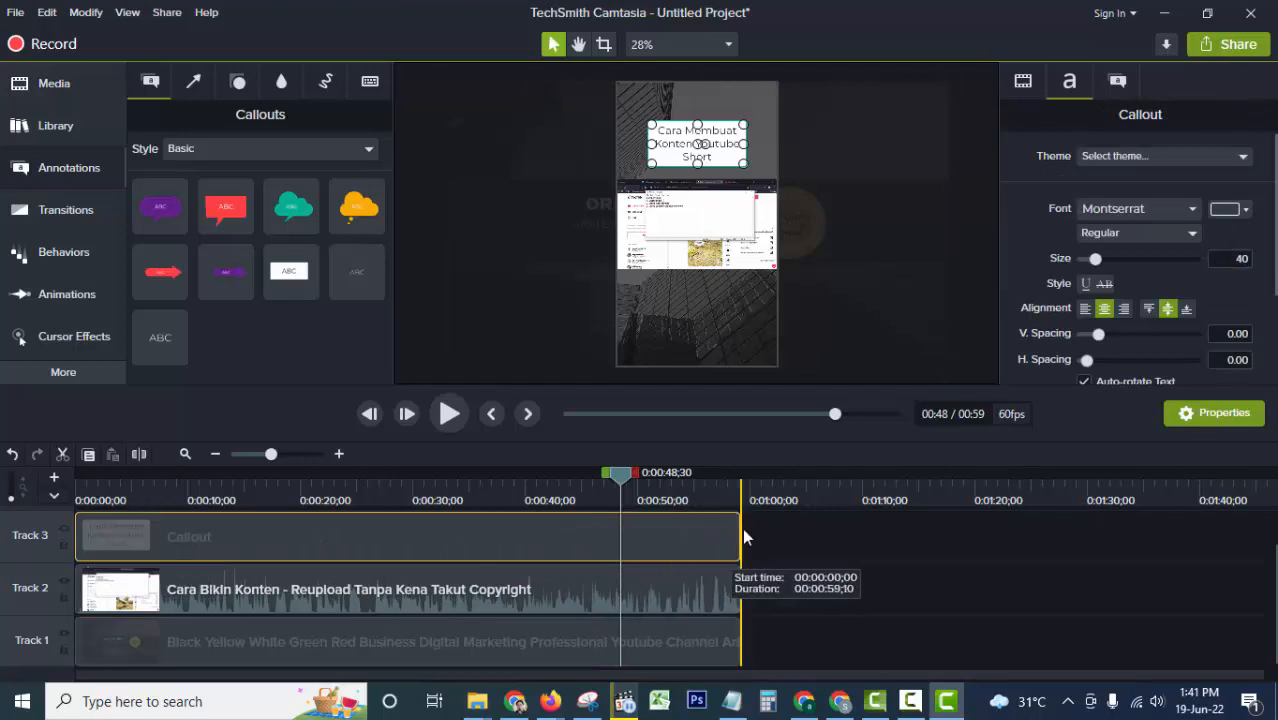
{"action": "left_click", "coordinate": [82, 494]}
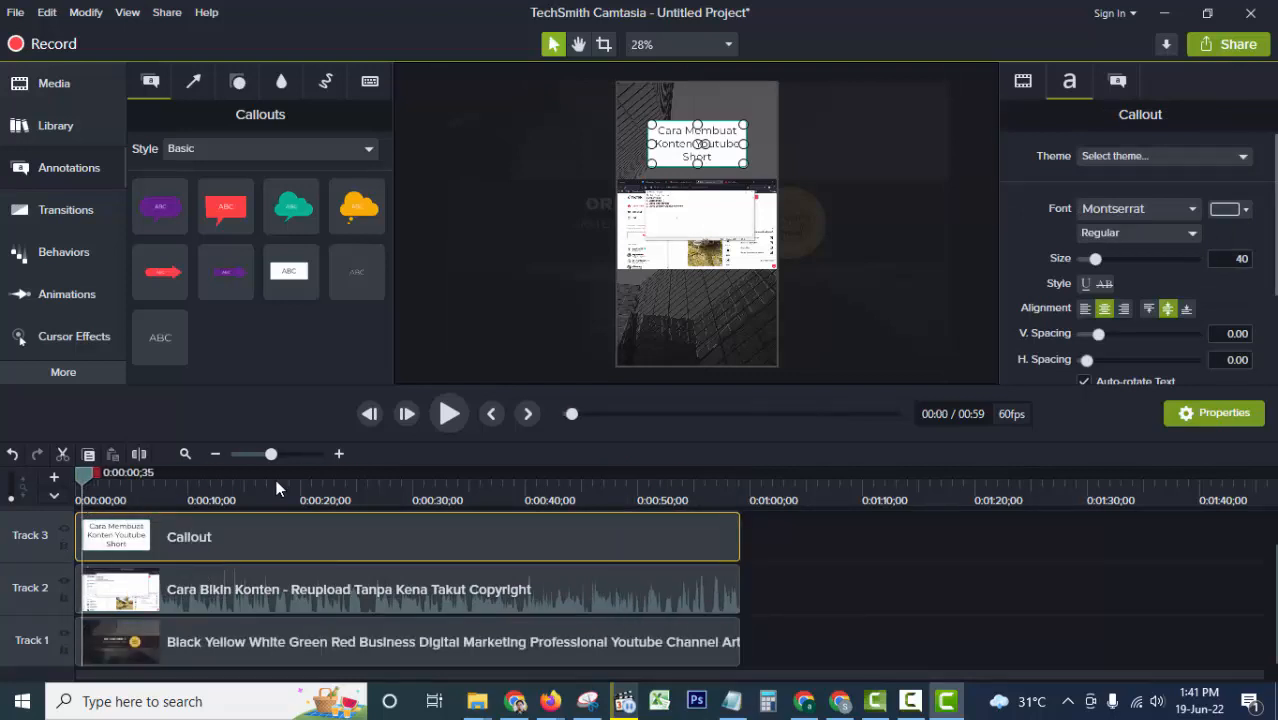
{"action": "left_click", "coordinate": [724, 494]}
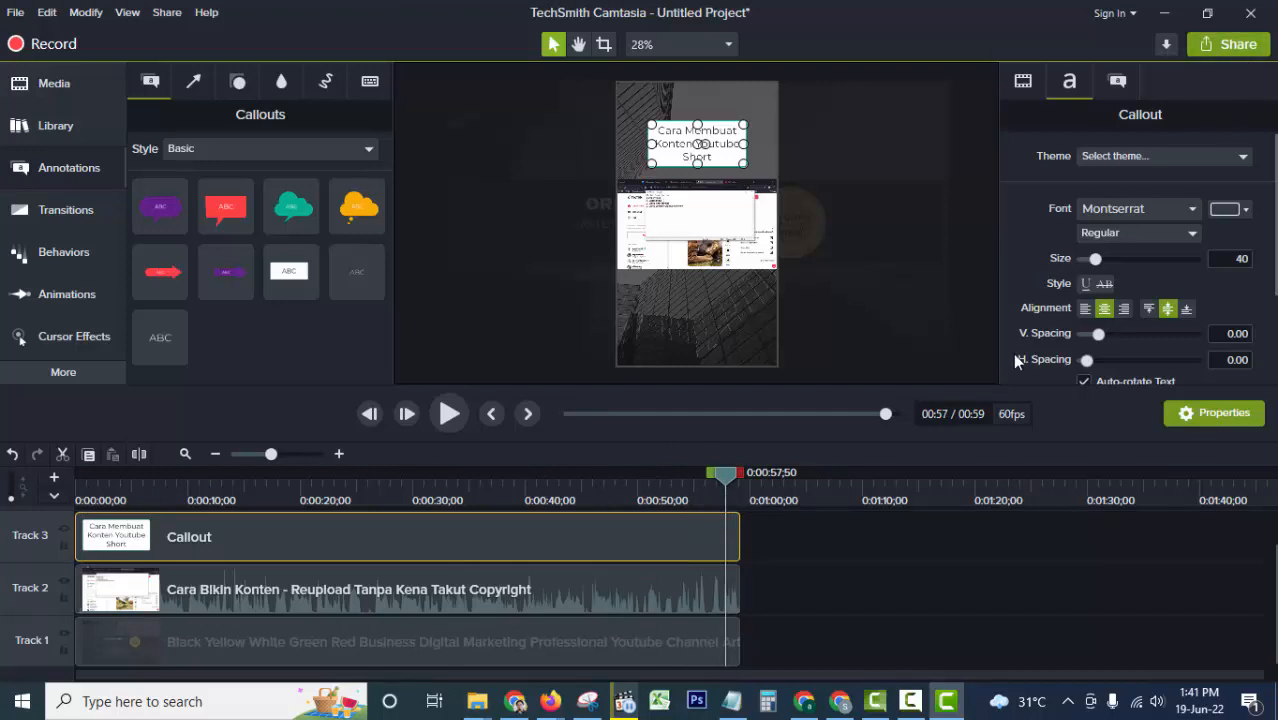
- Go through the local file export with the MP4 only (up to 1080p) preset as far as the save location, then cancel
{"action": "left_click", "coordinate": [1215, 45]}
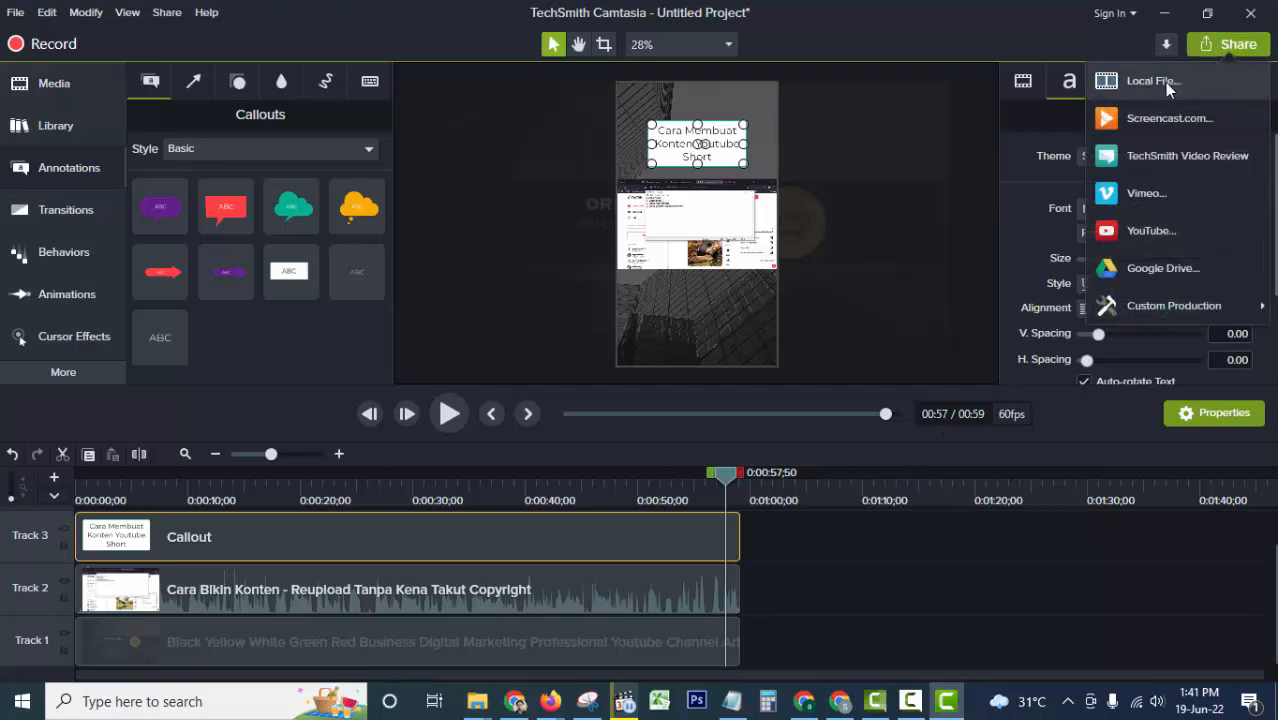
{"action": "left_click", "coordinate": [1164, 82]}
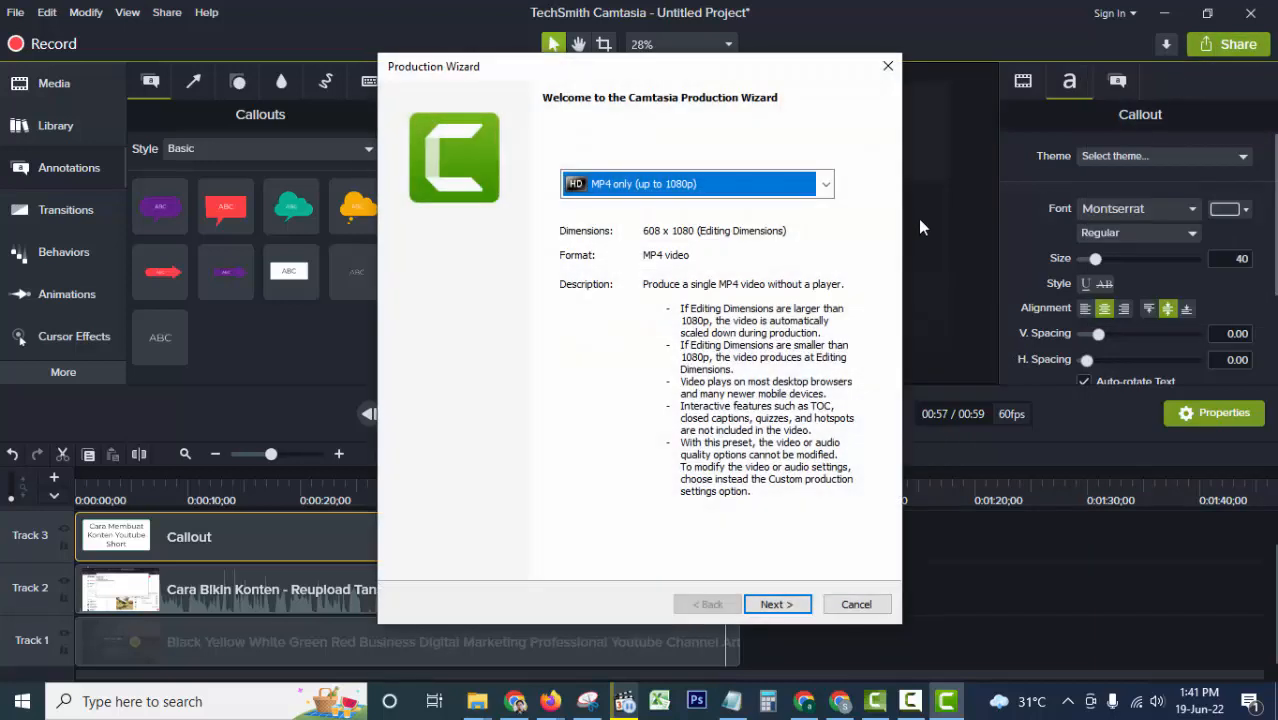
{"action": "left_click", "coordinate": [826, 184]}
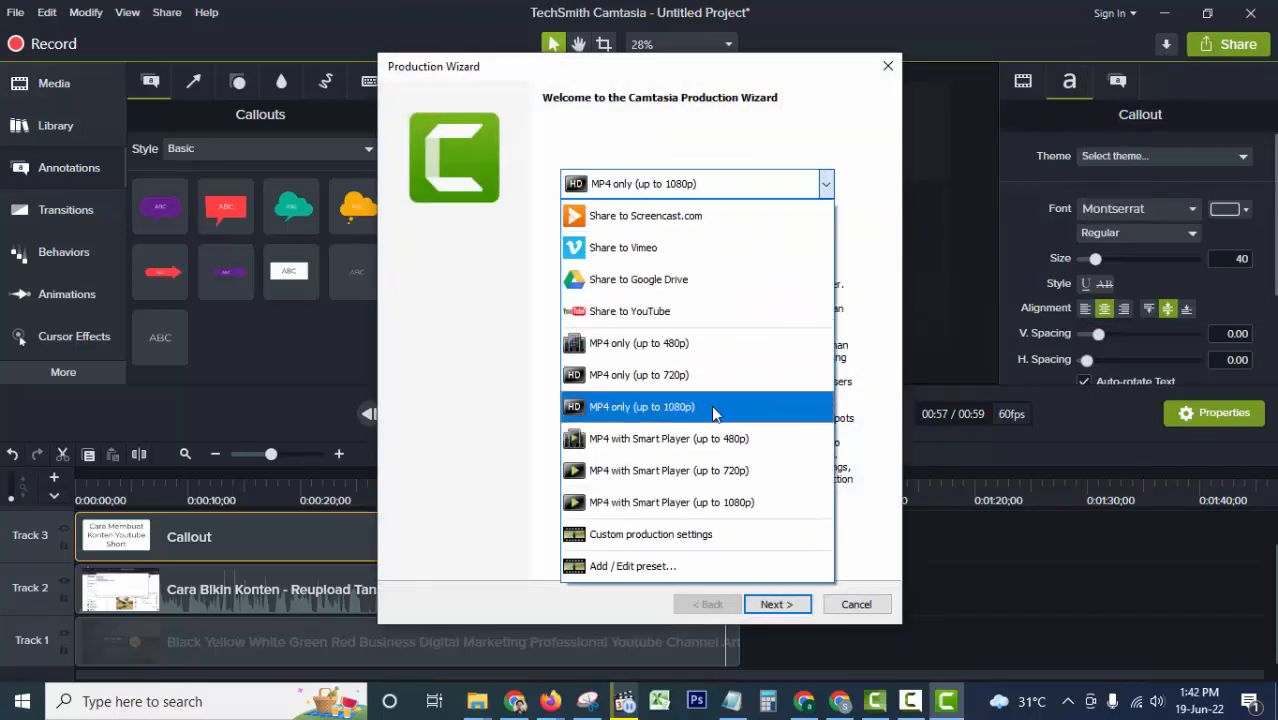
{"action": "left_click", "coordinate": [765, 598]}
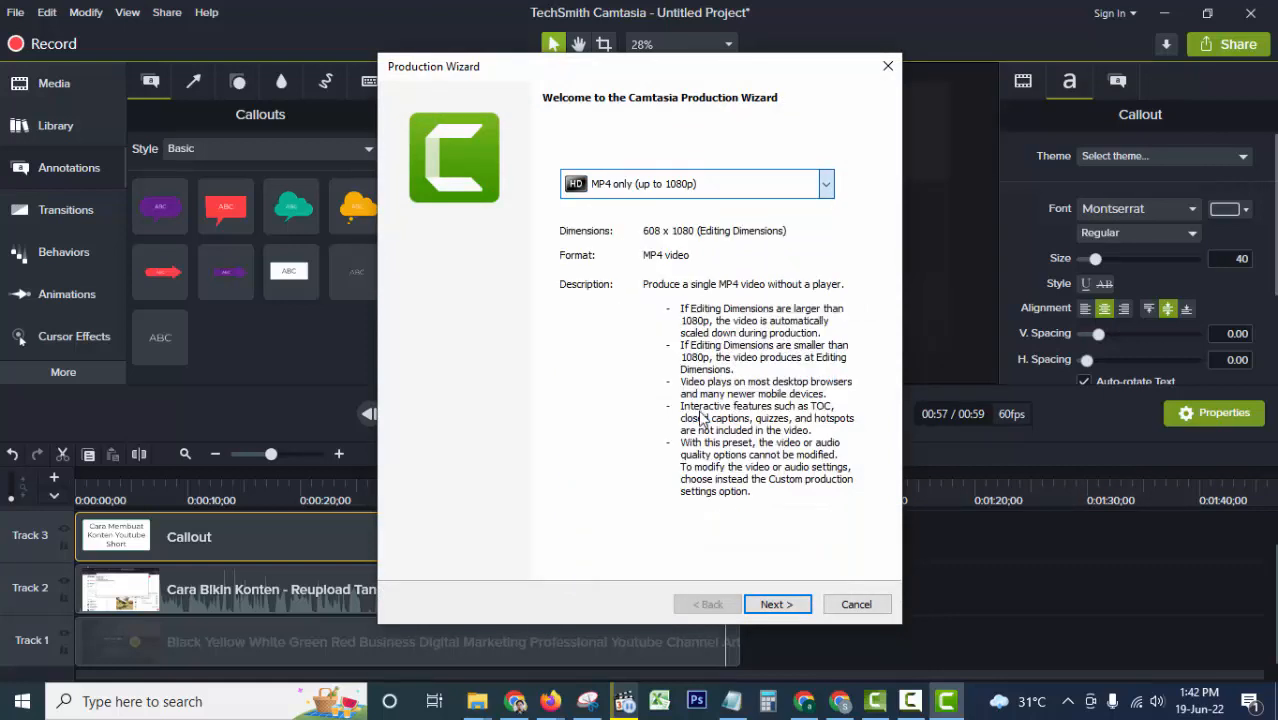
{"action": "left_click", "coordinate": [776, 604]}
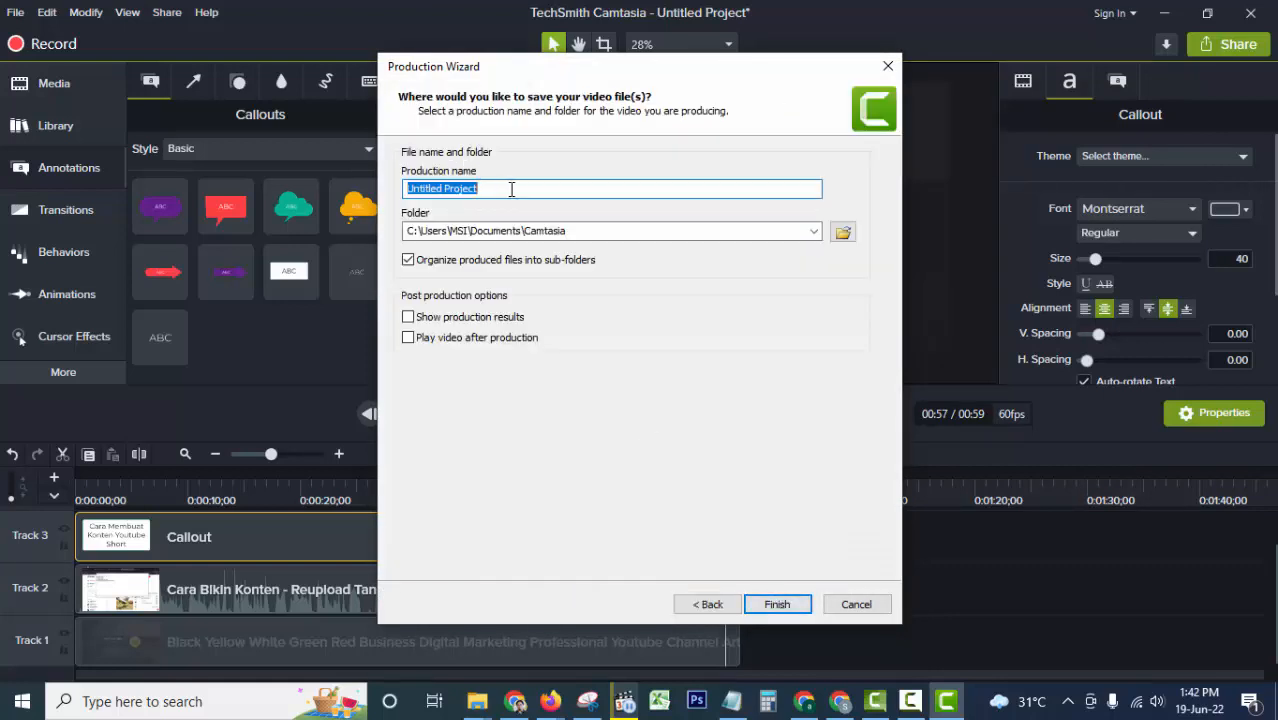
{"action": "left_click", "coordinate": [408, 261]}
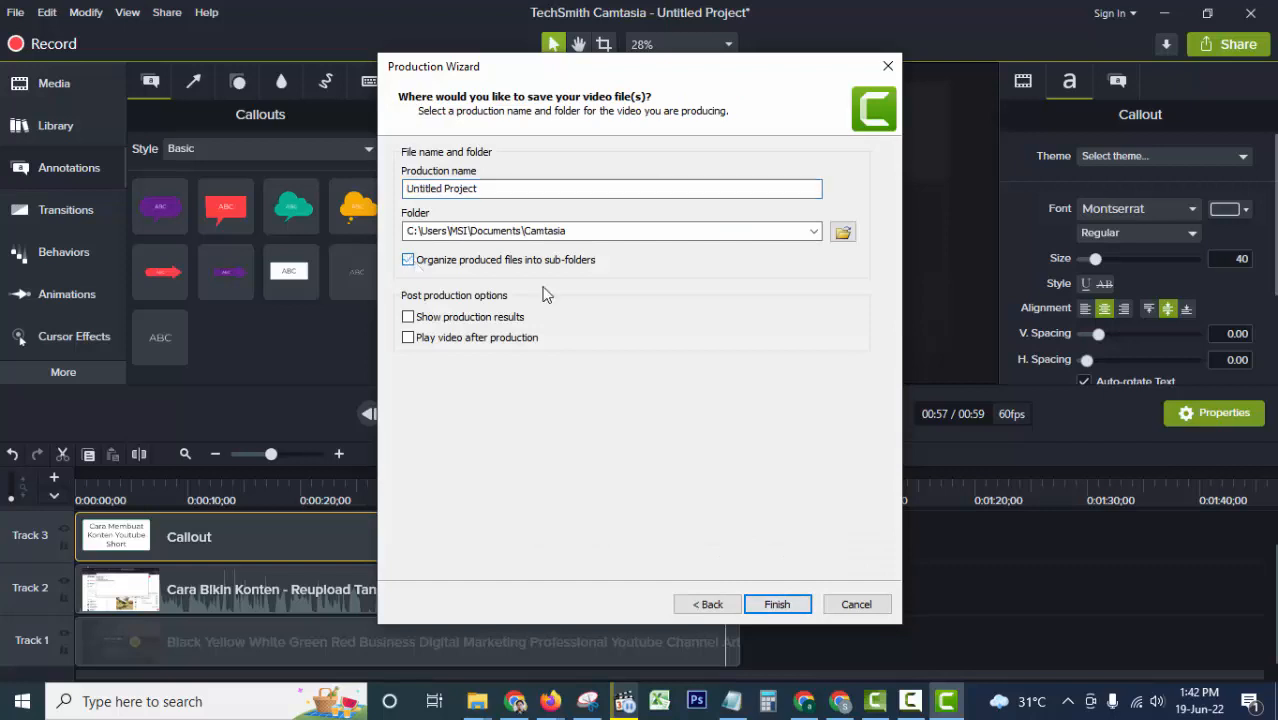
{"action": "left_click", "coordinate": [843, 232]}
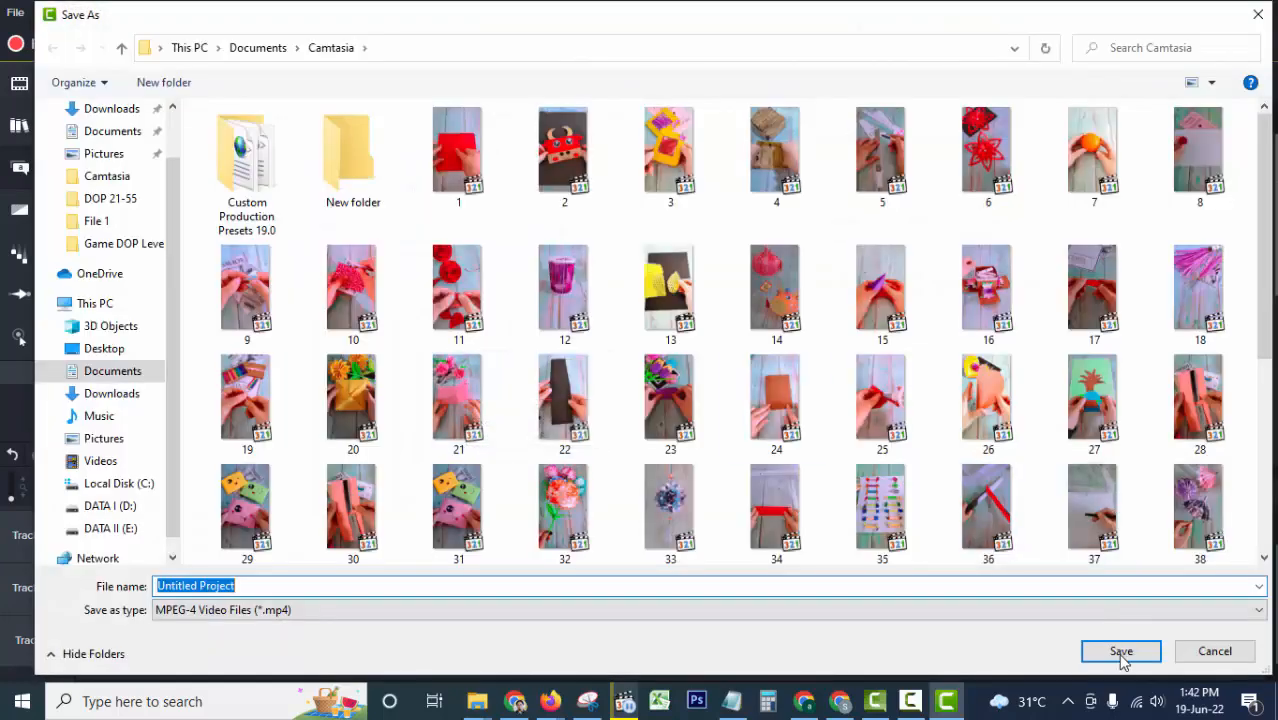
{"action": "left_click", "coordinate": [1214, 651]}
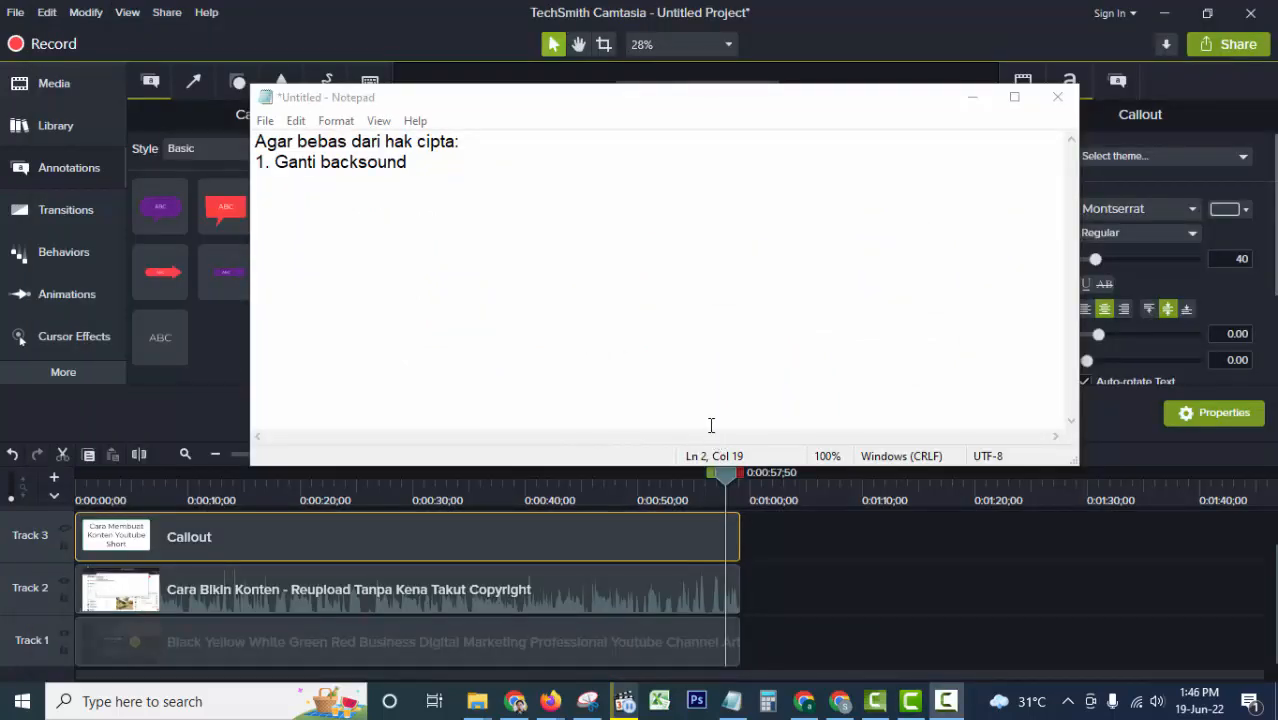
- In the Notepad list, add the line "2. Percepat atau perlambat video" and highlight the "1. Ganti backsound" line
{"action": "left_click", "coordinate": [446, 161]}
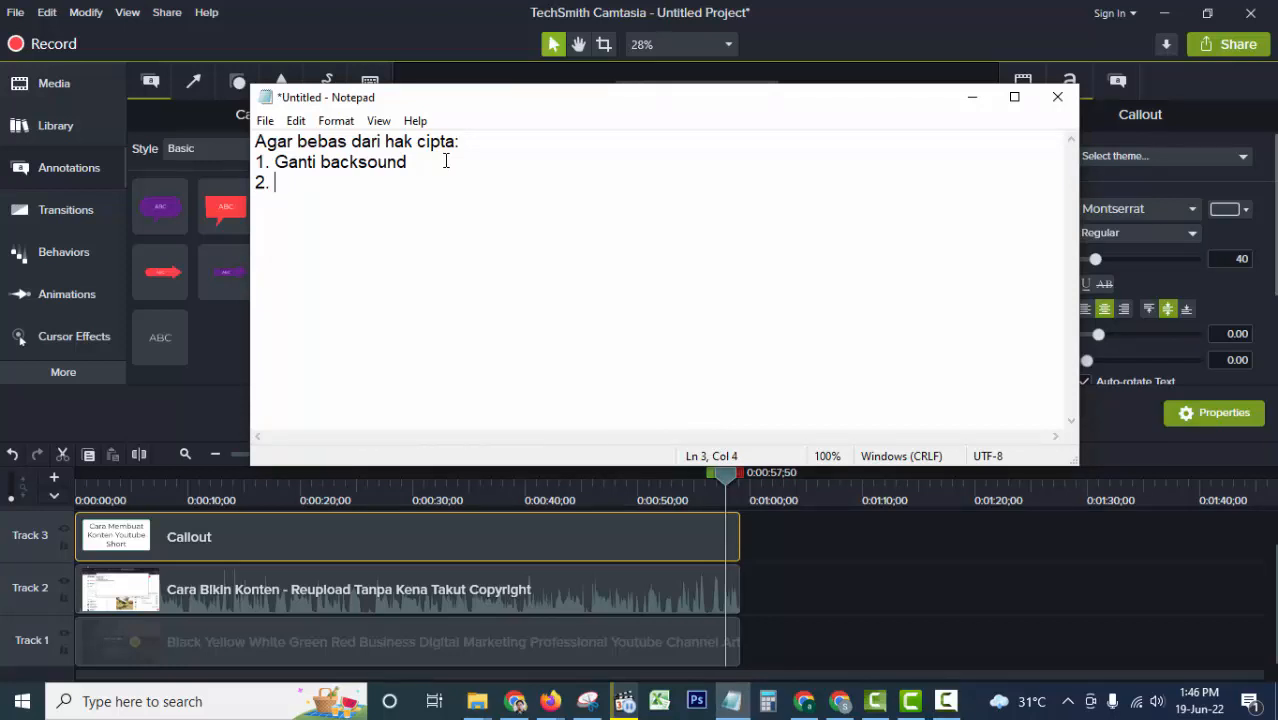
{"action": "type", "text": "2. Percepat atau per"}
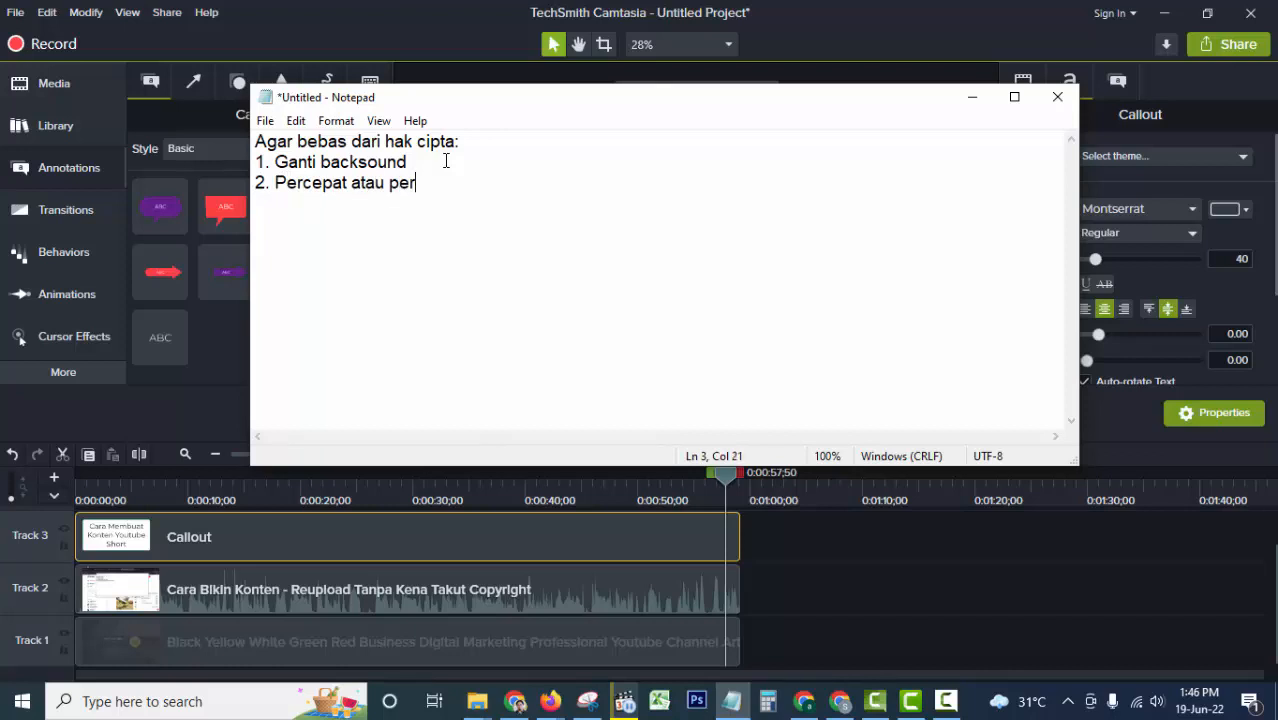
{"action": "type", "text": "lambat video"}
{"action": "left_click_drag", "start_coordinate": [257, 162], "coordinate": [422, 163]}
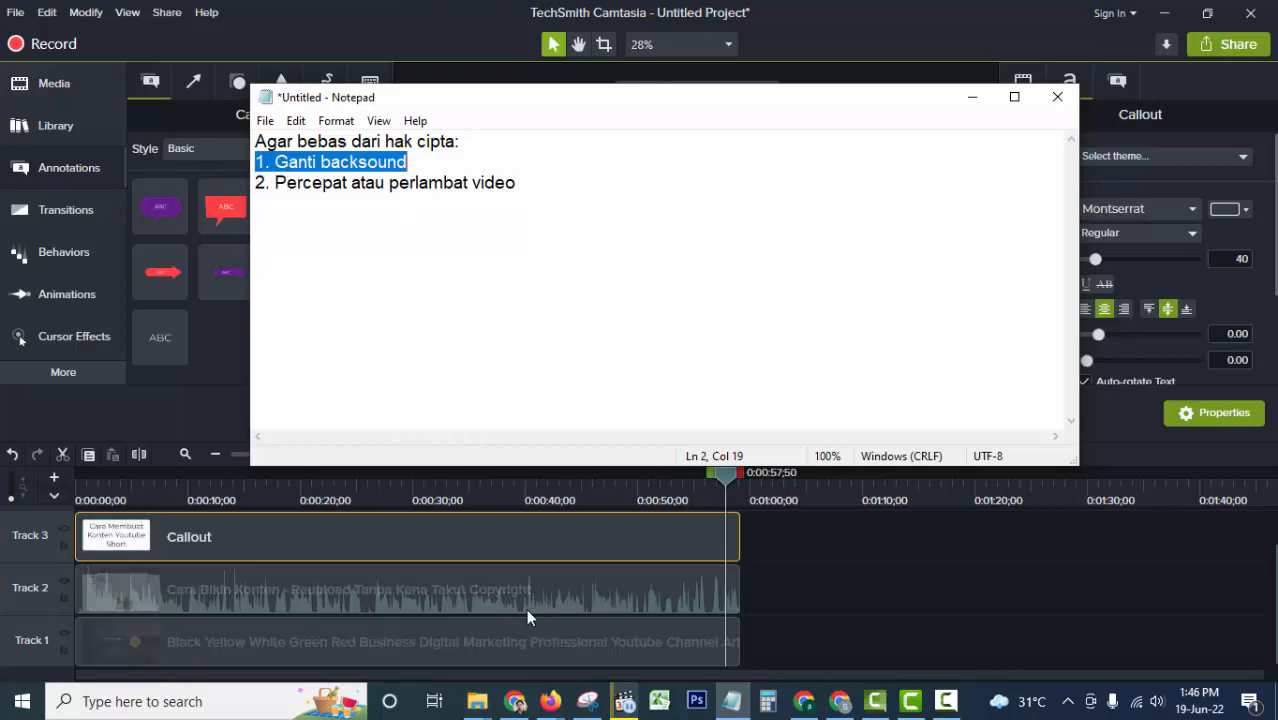
- Switch back to Camtasia, add Clip Speed to the banner image on Track 1 and open its speed settings
{"action": "left_click", "coordinate": [500, 602]}
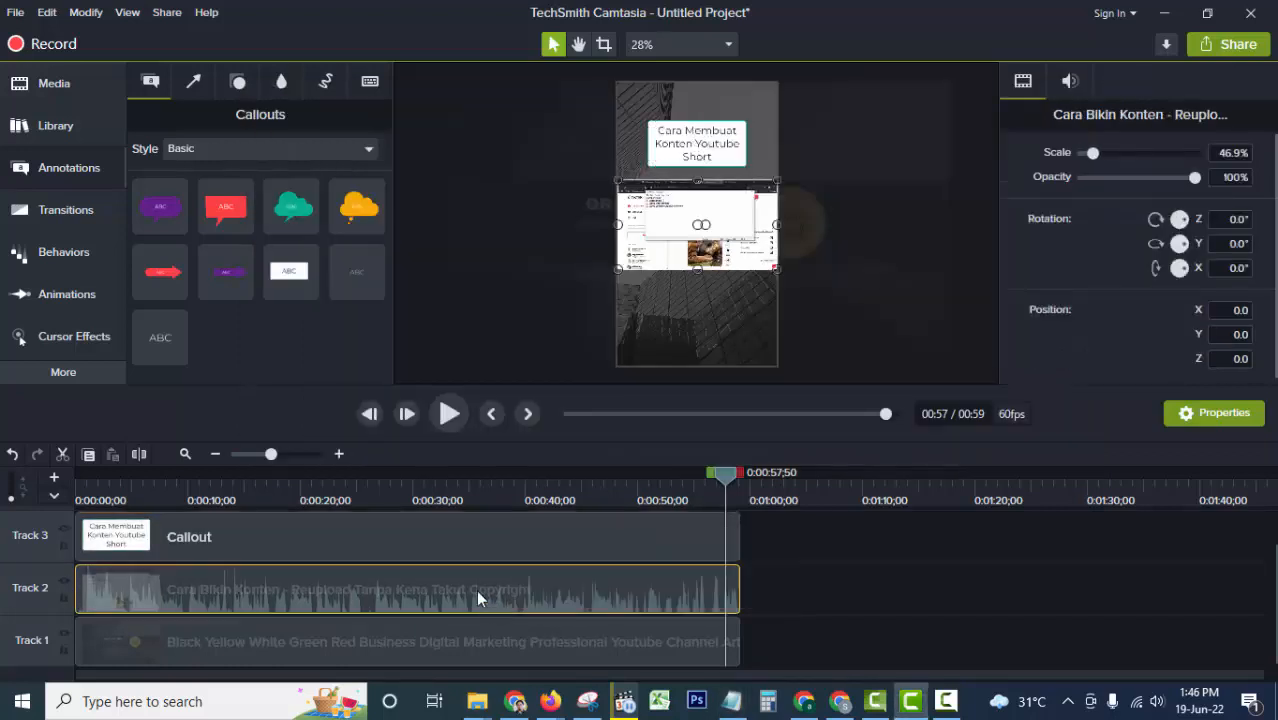
{"action": "right_click", "coordinate": [476, 589]}
{"action": "left_click", "coordinate": [503, 640]}
{"action": "right_click", "coordinate": [503, 640]}
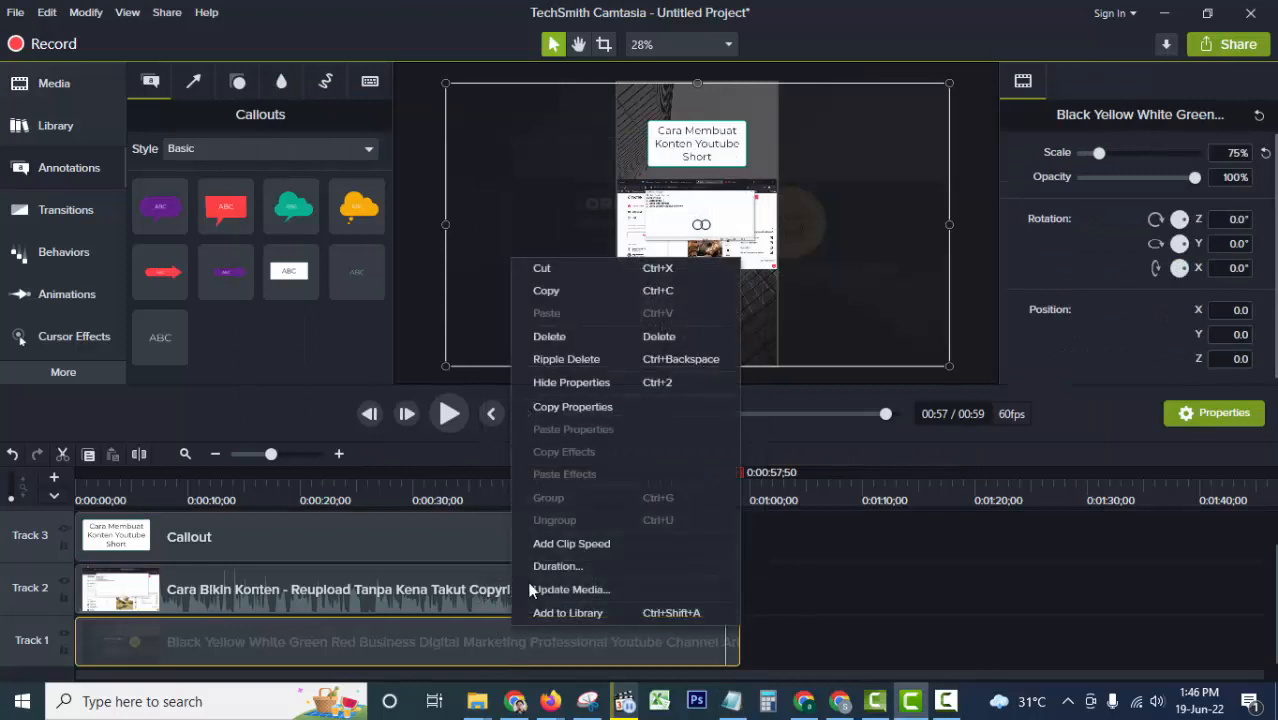
{"action": "left_click", "coordinate": [565, 546]}
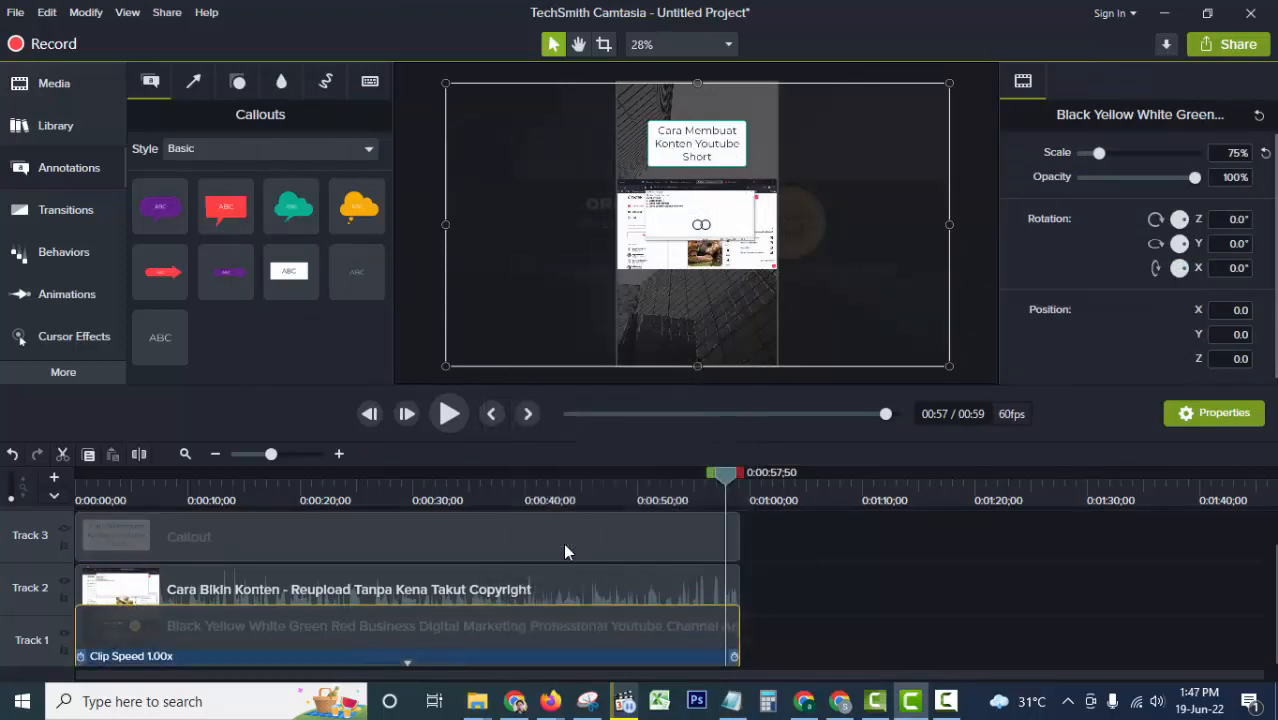
{"action": "left_click", "coordinate": [685, 654]}
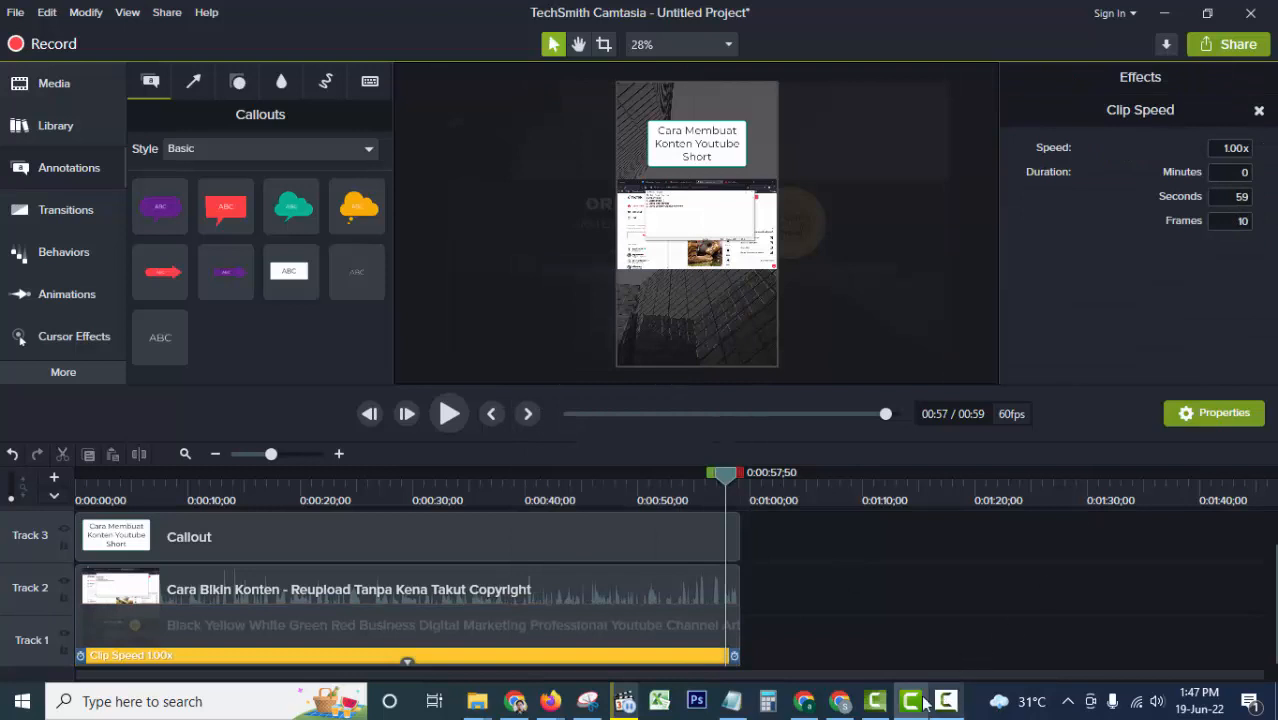
- Switch to Notepad, add the line "3. Atur kecerahan video" to the list and minimize the window
{"action": "left_click", "coordinate": [733, 703]}
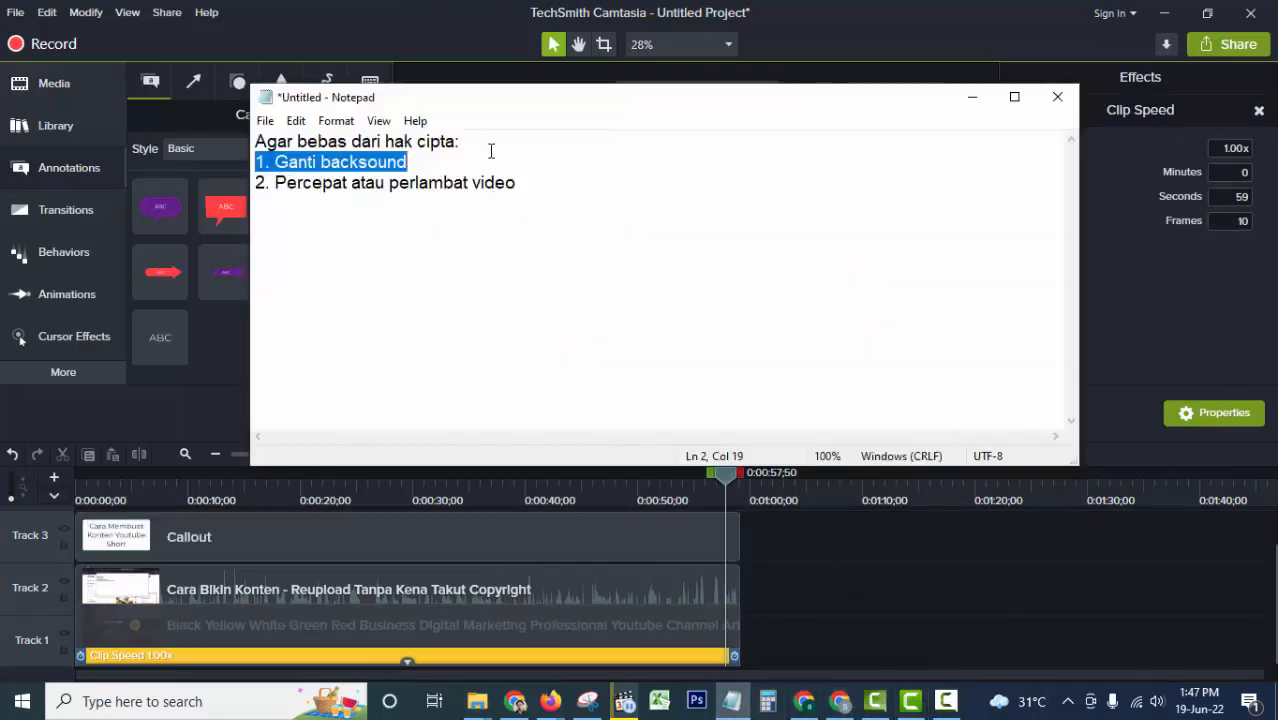
{"action": "left_click", "coordinate": [525, 182]}
{"action": "key", "text": "Return"}
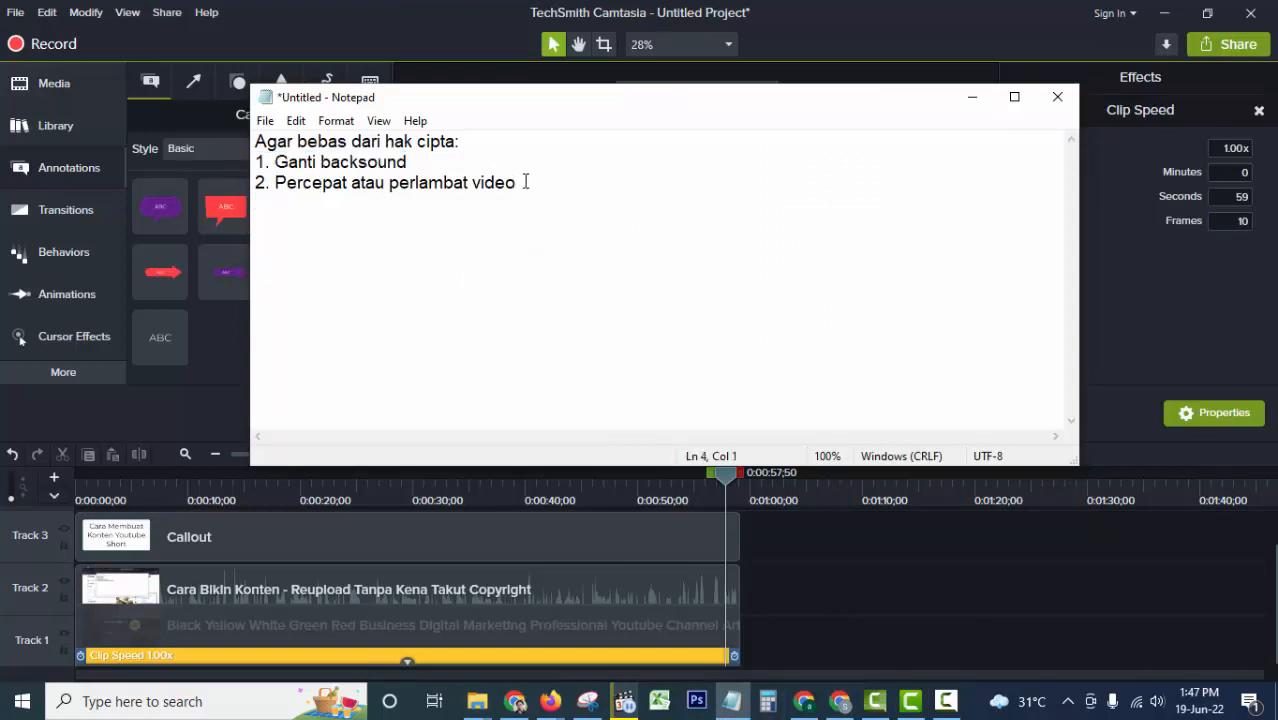
{"action": "type", "text": "3. Atur kecerahan video"}
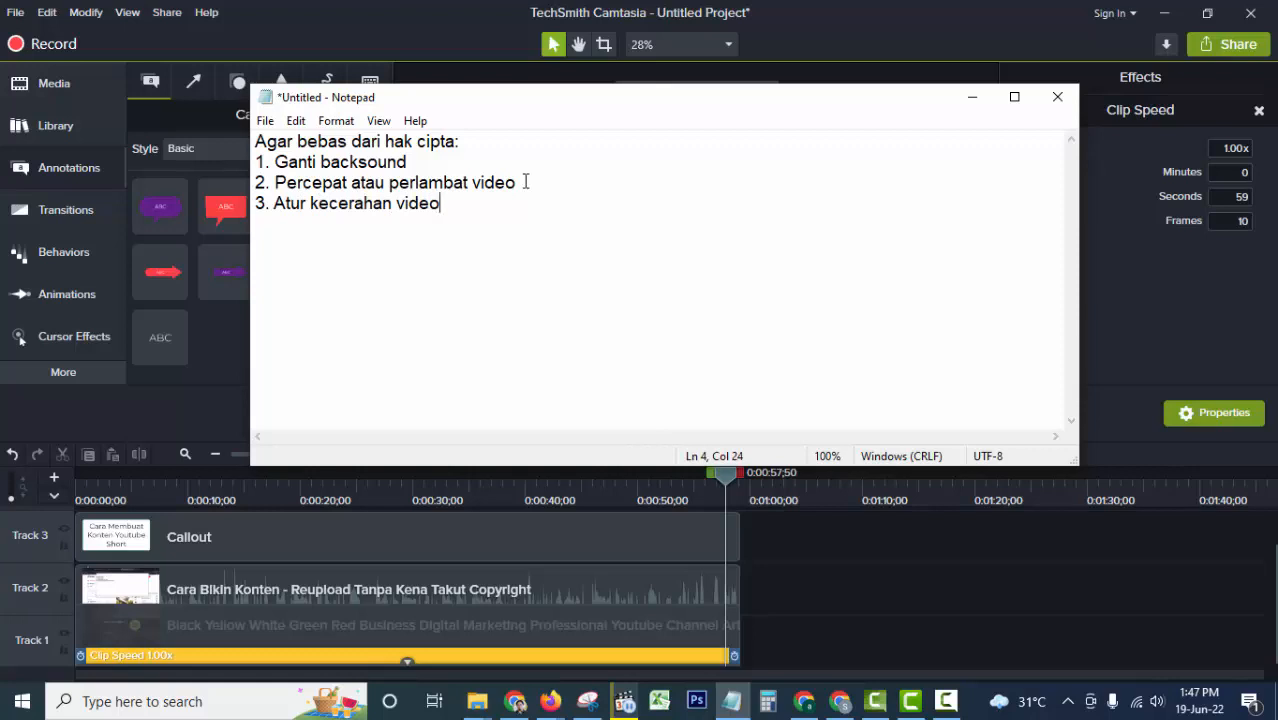
{"action": "left_click", "coordinate": [973, 100]}
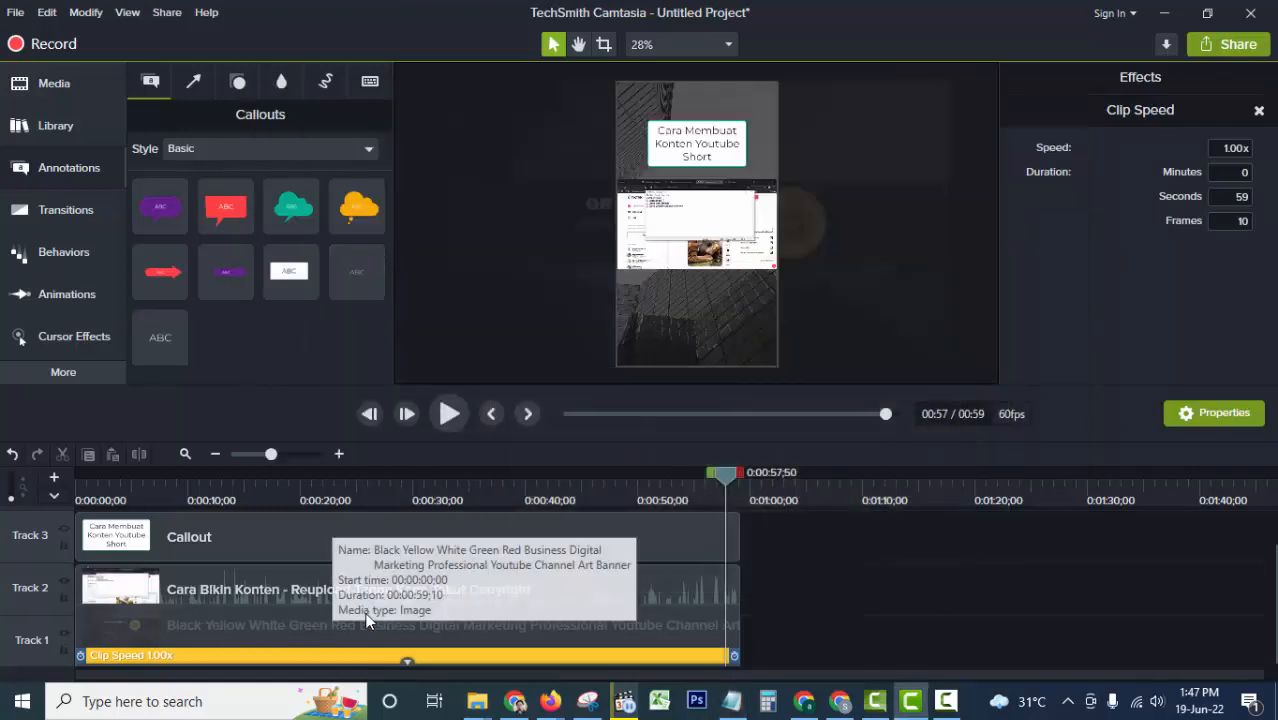
- Move the playhead to 0:00:41;35 and apply the Colorize visual effect to the banner image on Track 1
{"action": "left_click", "coordinate": [543, 491]}
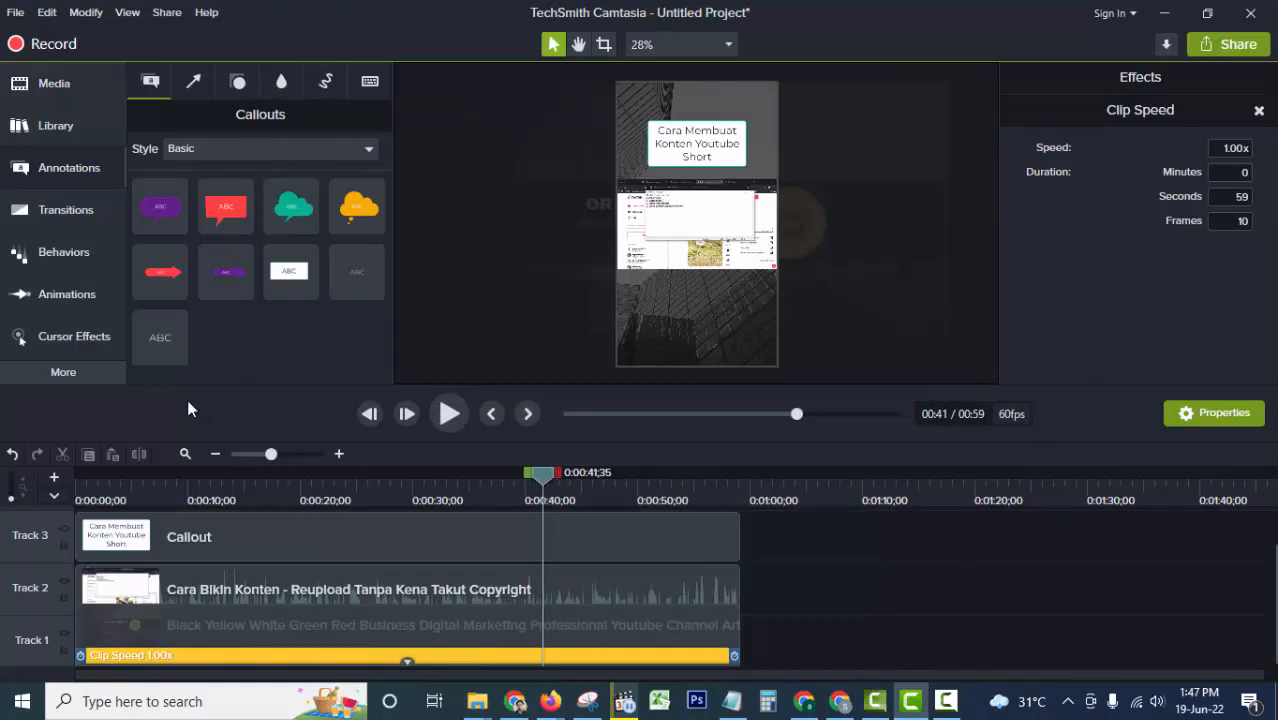
{"action": "left_click", "coordinate": [66, 374]}
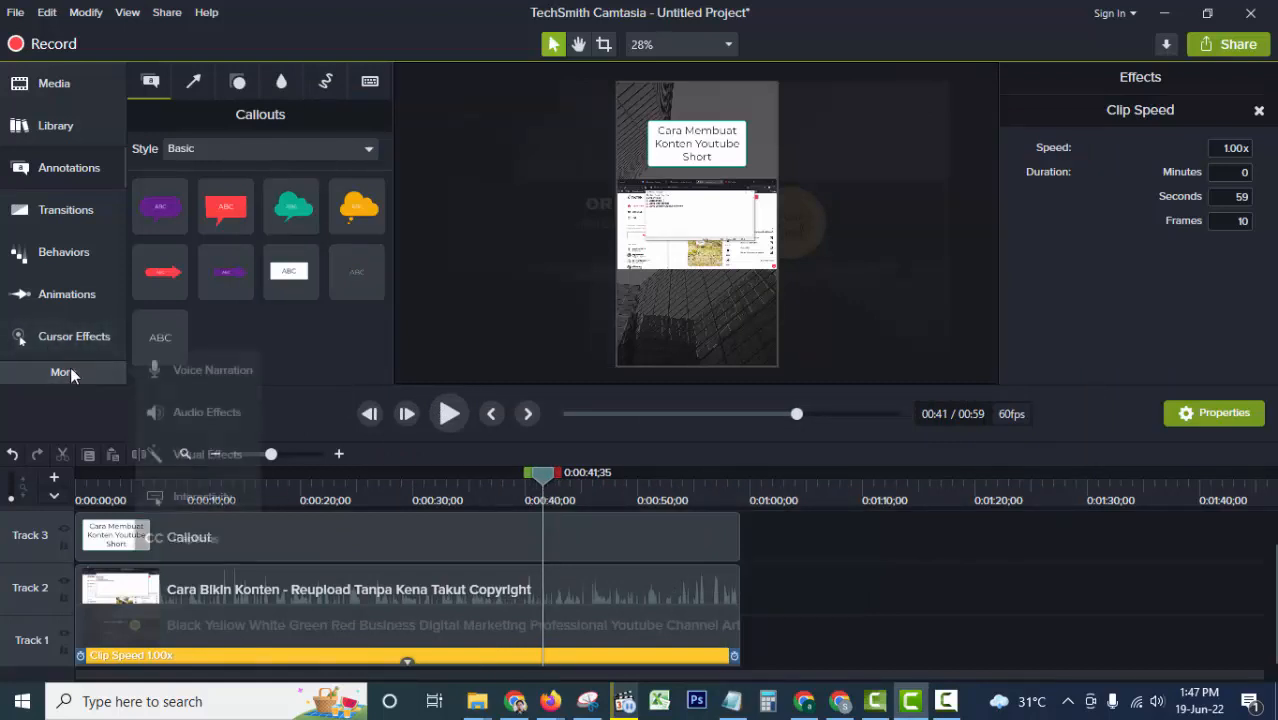
{"action": "left_click", "coordinate": [175, 454]}
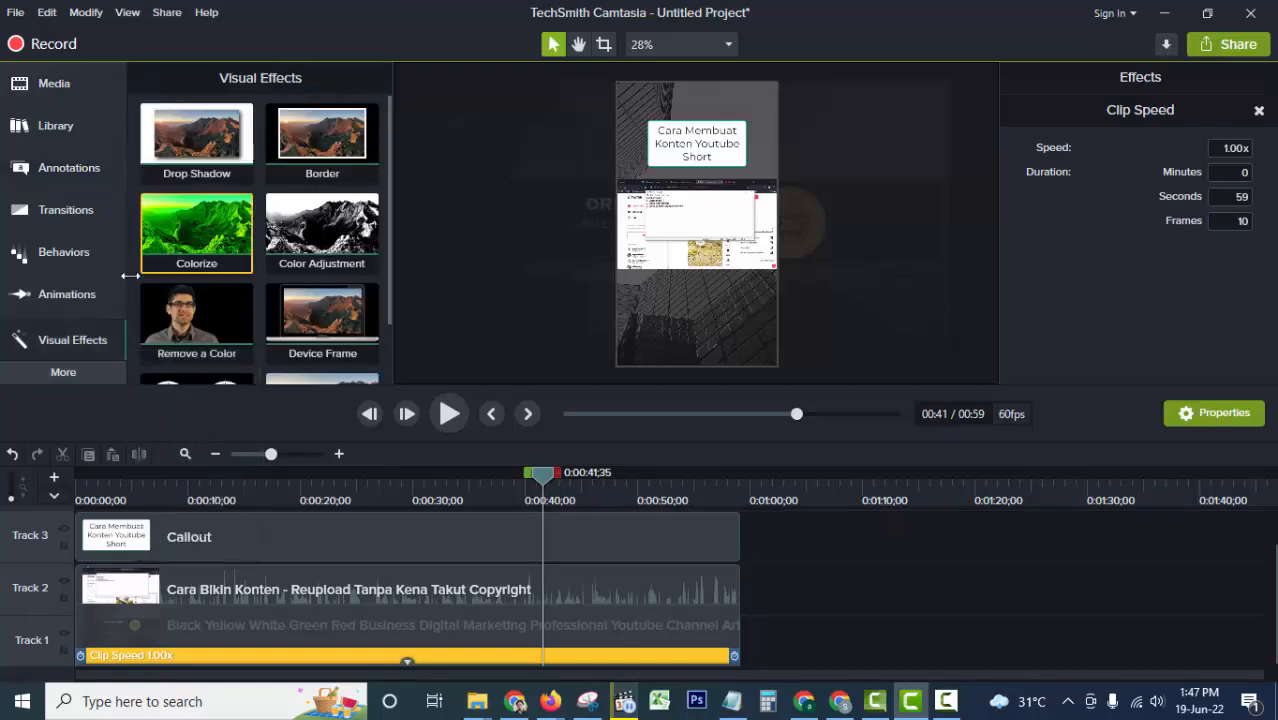
{"action": "left_click_drag", "start_coordinate": [190, 232], "coordinate": [190, 621]}
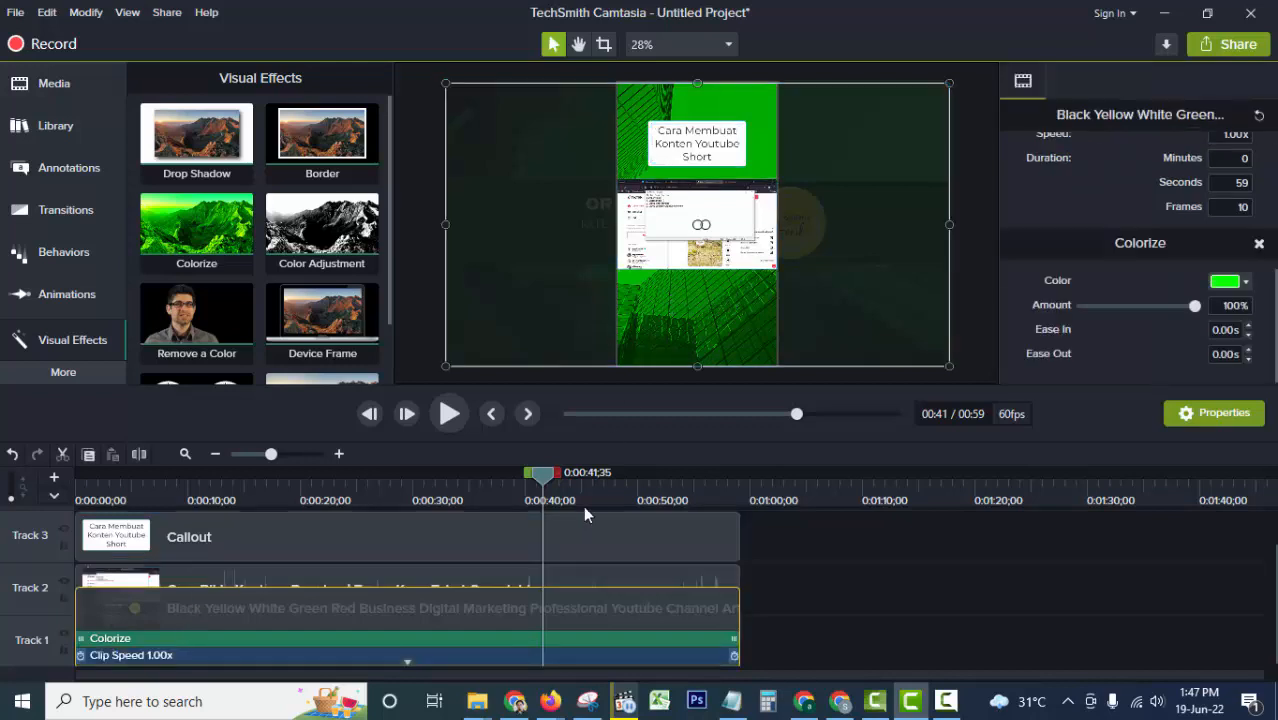
- Remove the Colorize effect from the banner image on Track 1 and apply it to the video clip on Track 2
{"action": "left_click", "coordinate": [279, 637]}
{"action": "key", "text": "Delete"}
{"action": "left_click", "coordinate": [260, 592]}
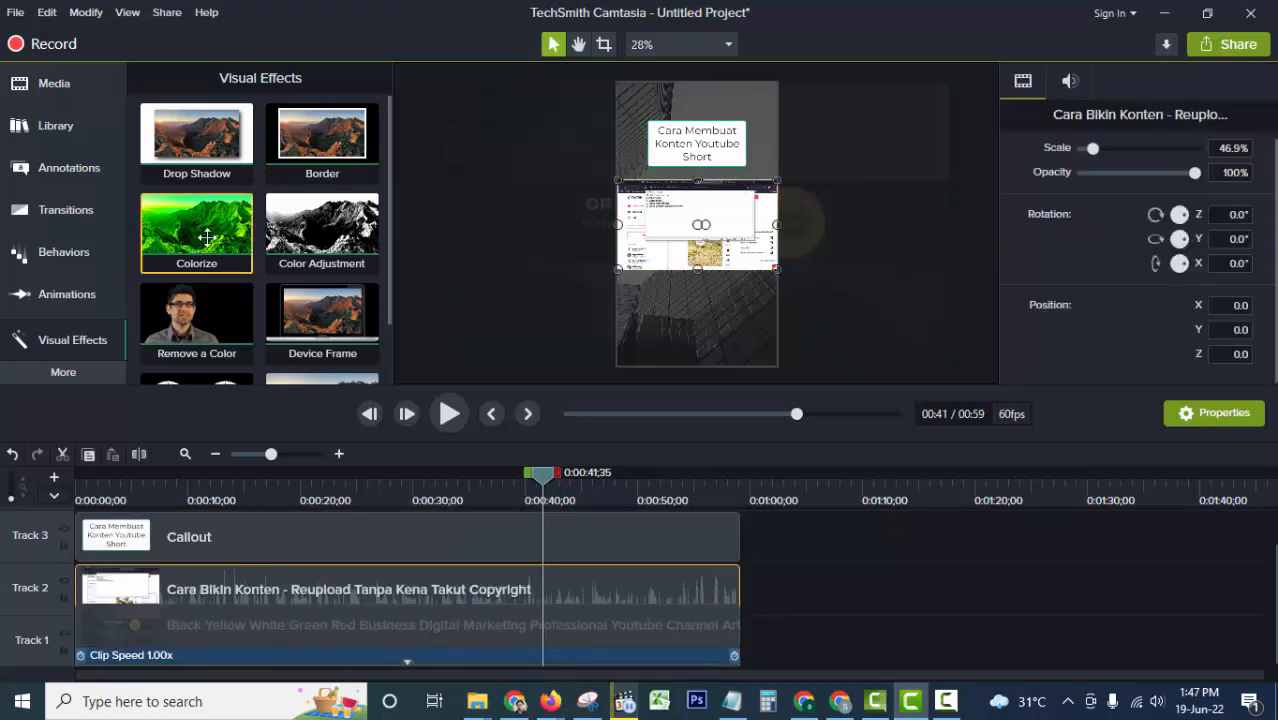
{"action": "left_click_drag", "start_coordinate": [212, 232], "coordinate": [204, 575]}
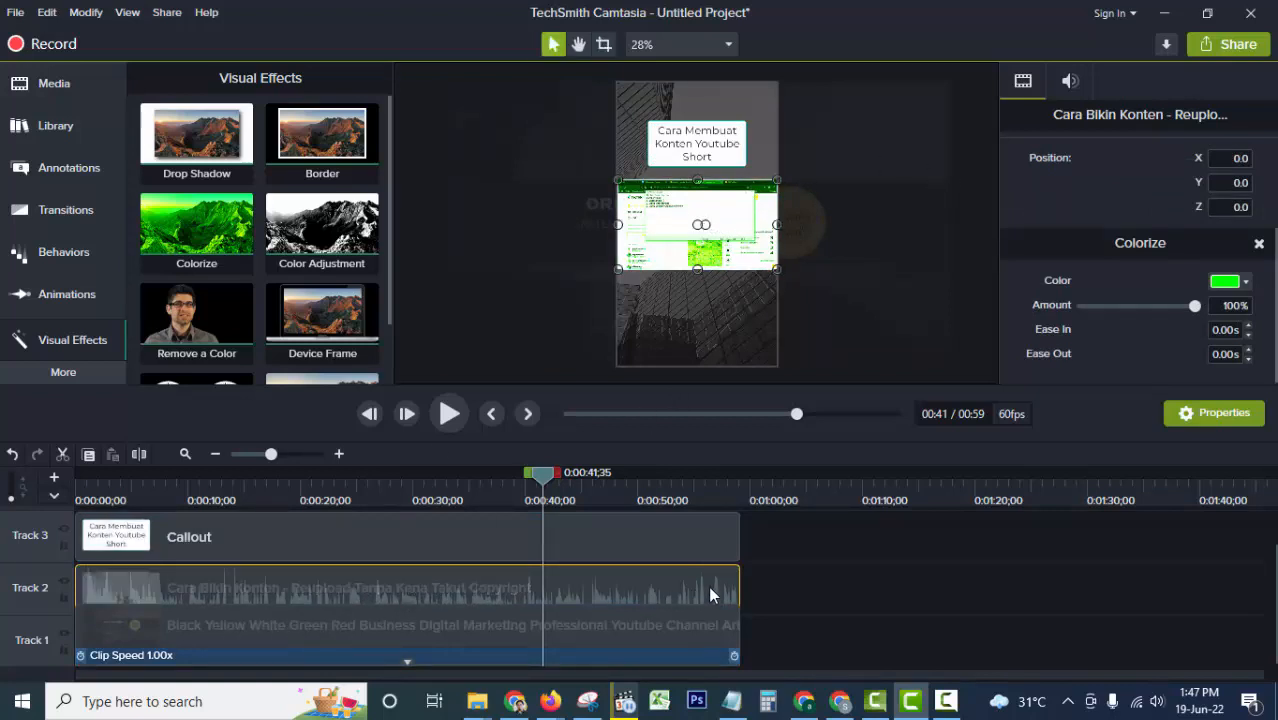
- Set the Track 2 video clip's Colorize effect to the gray color #7E837E with an amount of 20%
{"action": "left_click", "coordinate": [665, 657]}
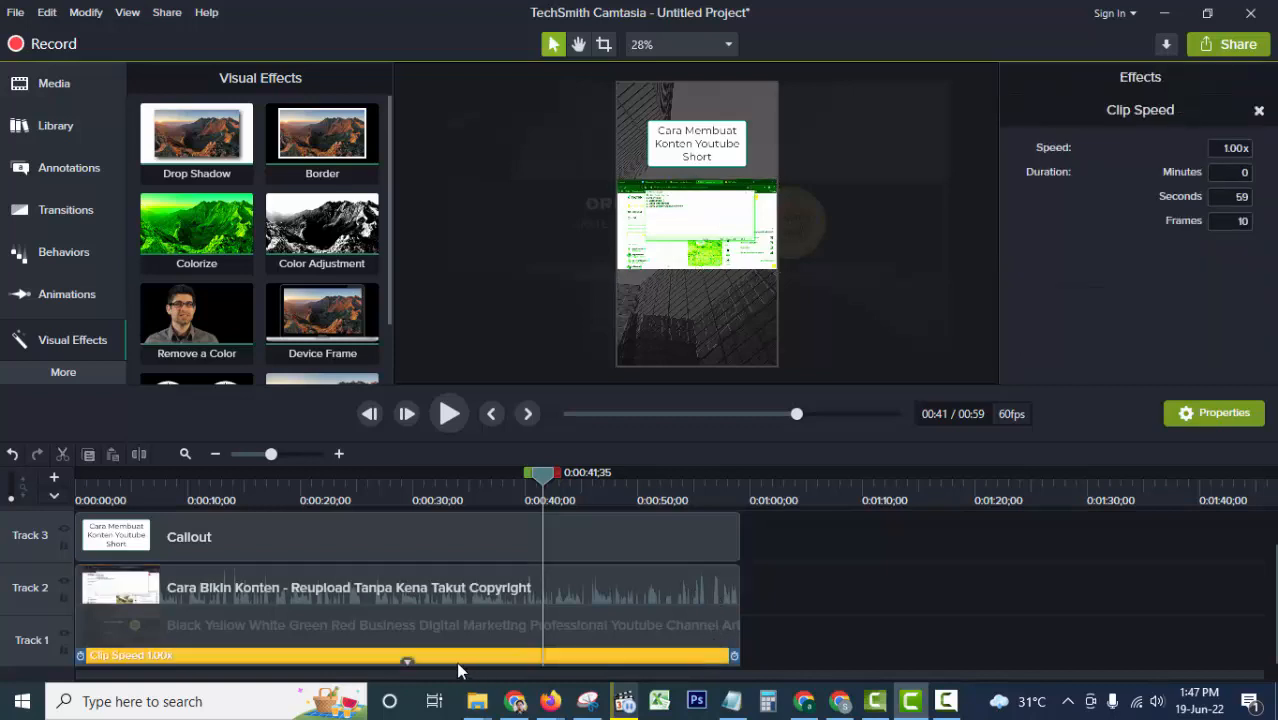
{"action": "left_click", "coordinate": [406, 660]}
{"action": "left_click", "coordinate": [400, 612]}
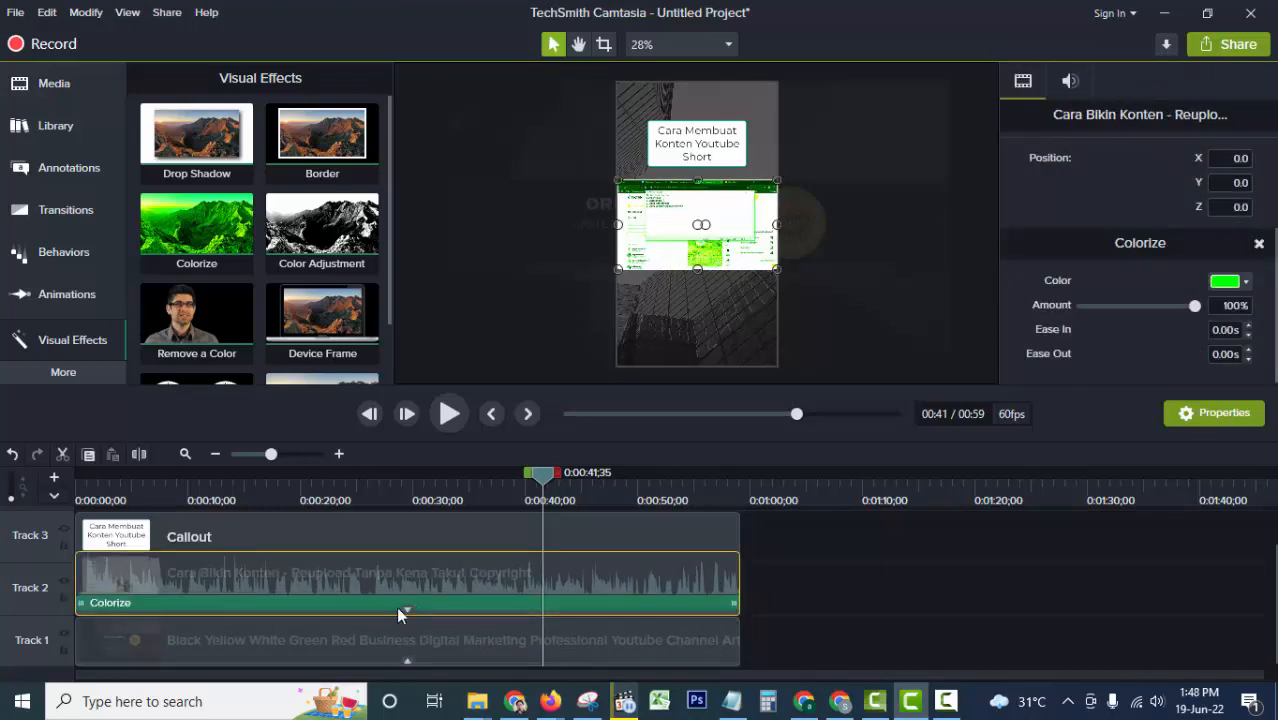
{"action": "left_click", "coordinate": [437, 601]}
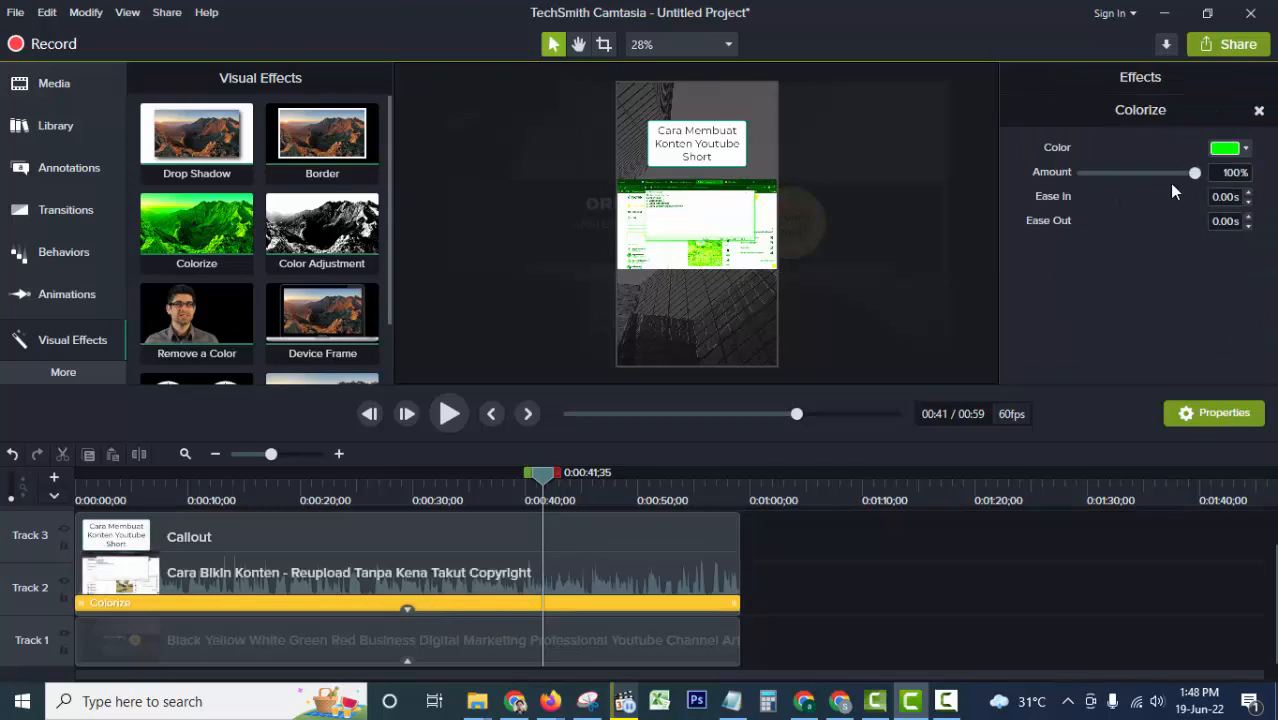
{"action": "left_click", "coordinate": [1228, 148]}
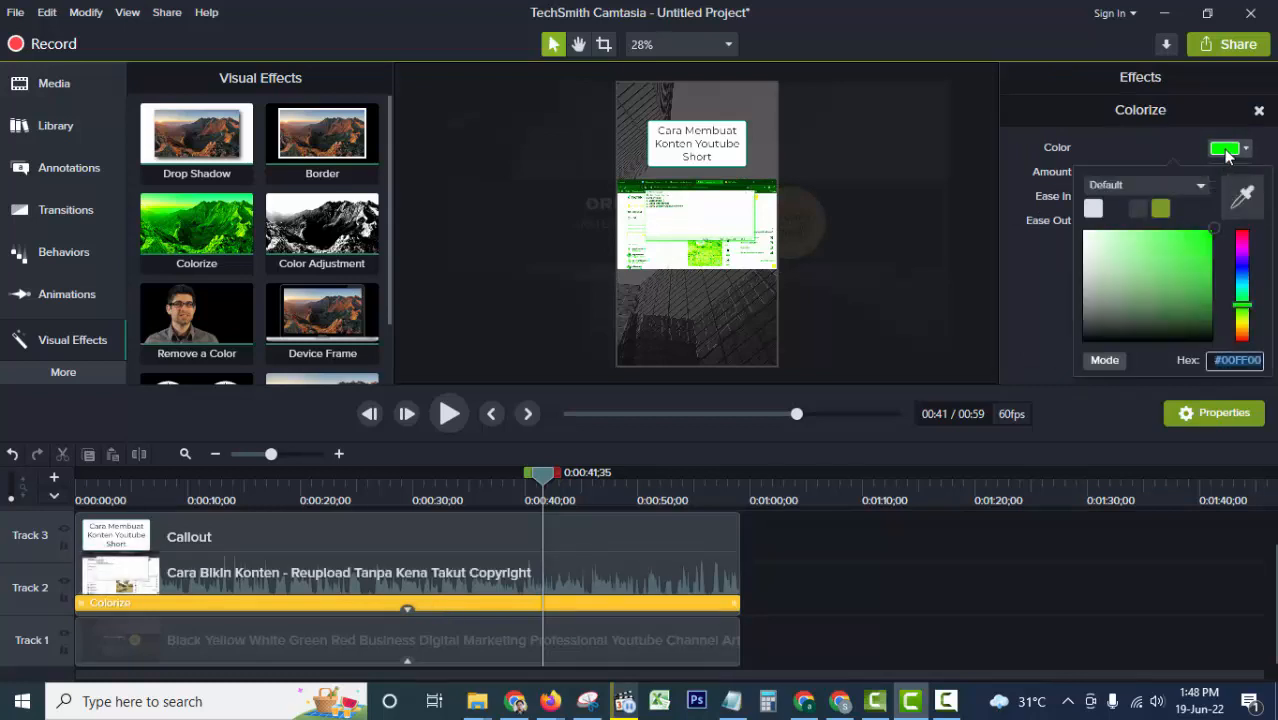
{"action": "left_click", "coordinate": [1085, 284]}
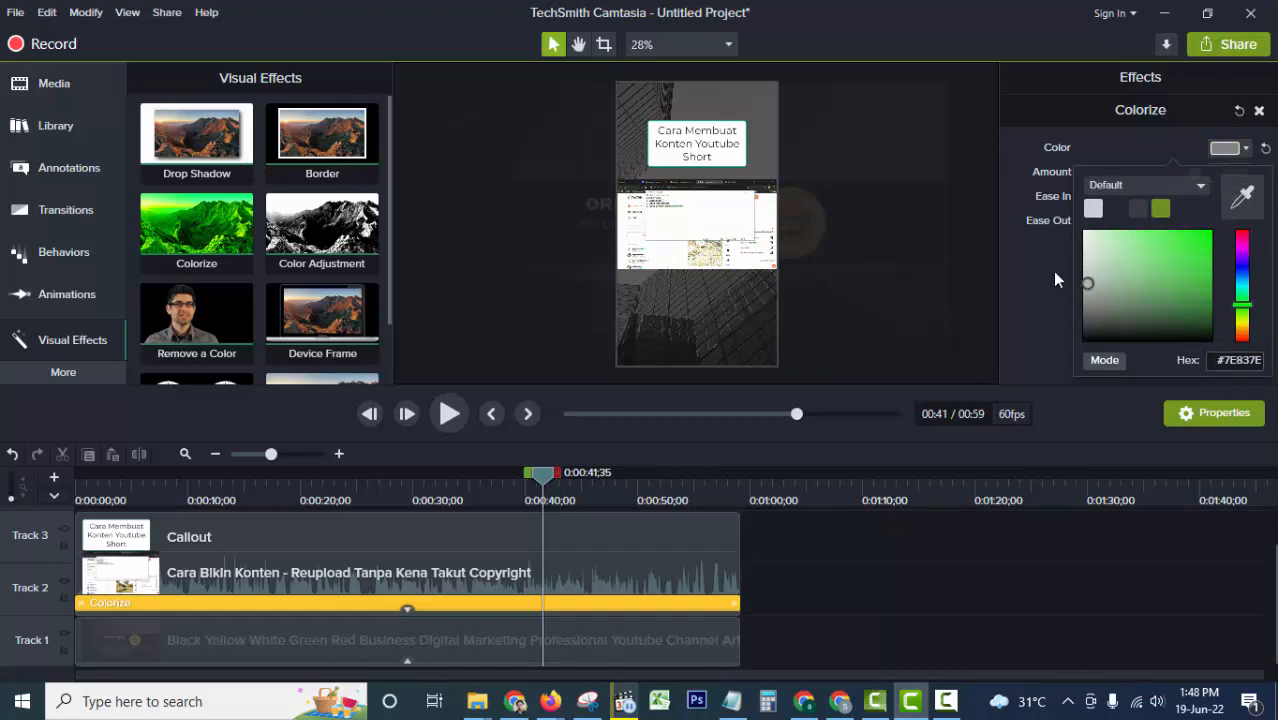
{"action": "left_click", "coordinate": [1055, 279]}
{"action": "left_click_drag", "start_coordinate": [1194, 174], "coordinate": [1104, 176]}
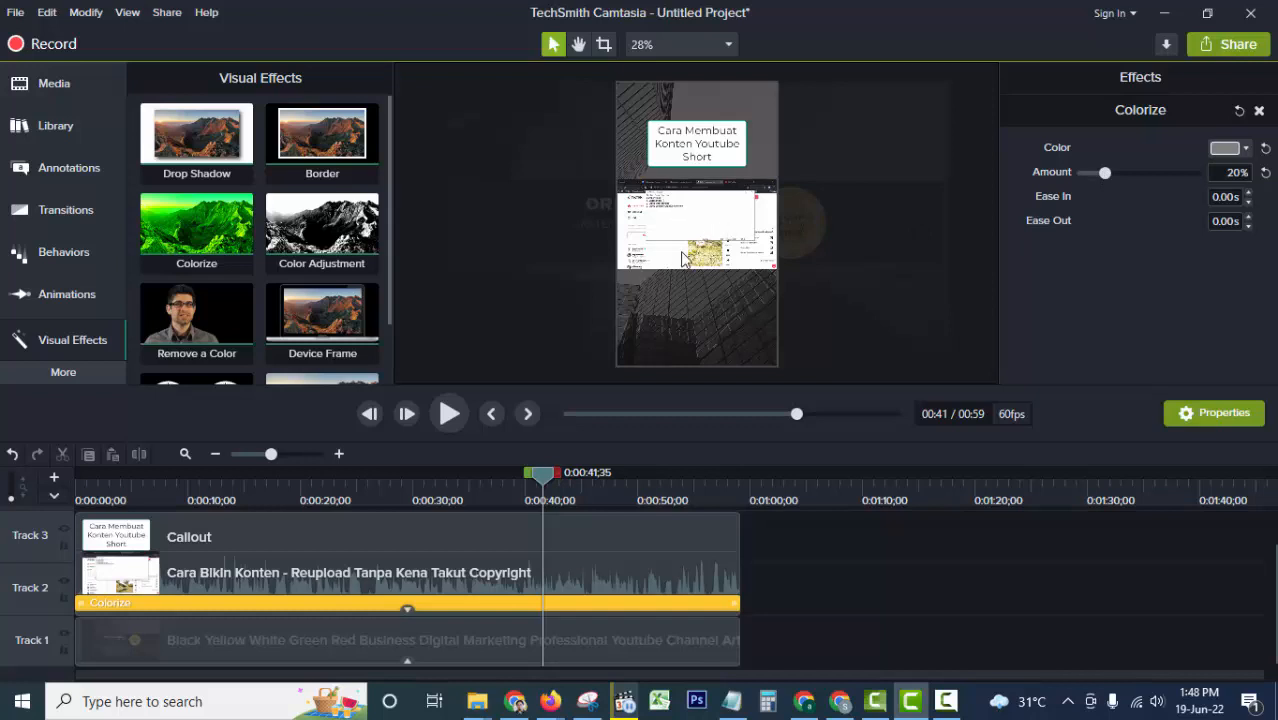
- Switch to Notepad and highlight the "1. Ganti backsound" line, followed by all three numbered lines of the list
{"action": "left_click", "coordinate": [740, 702]}
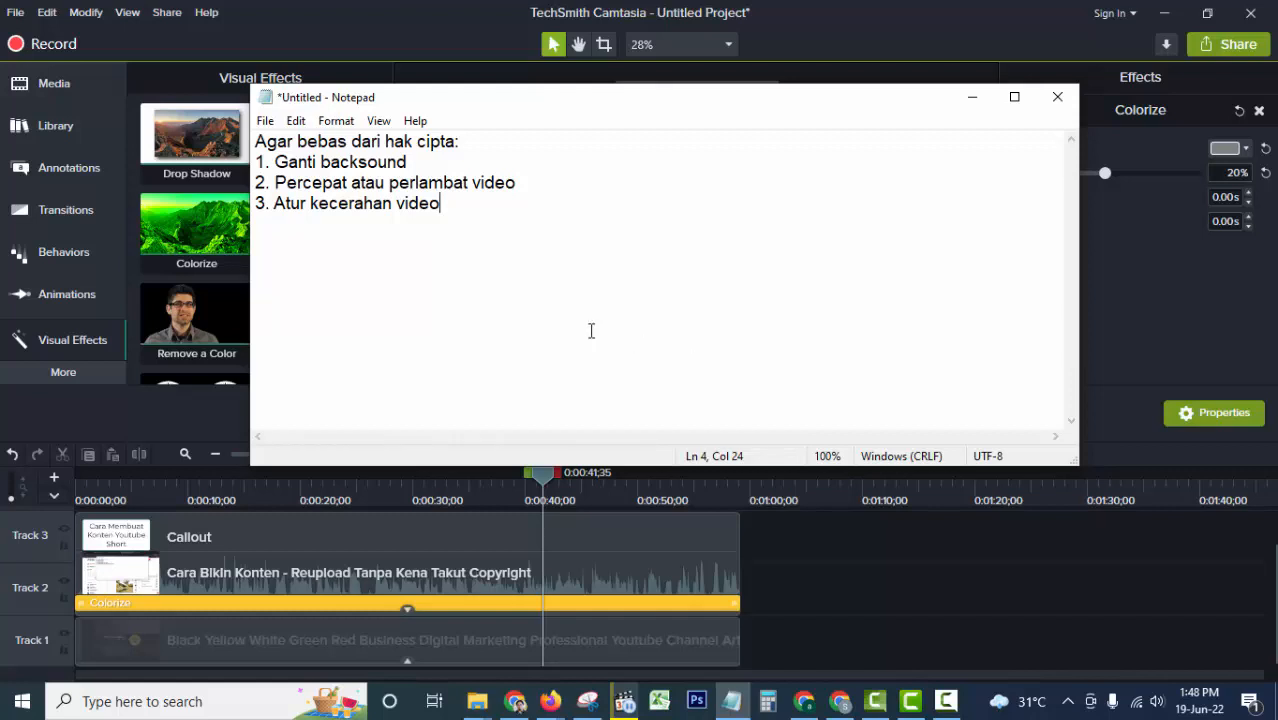
{"action": "left_click_drag", "start_coordinate": [256, 162], "coordinate": [417, 162]}
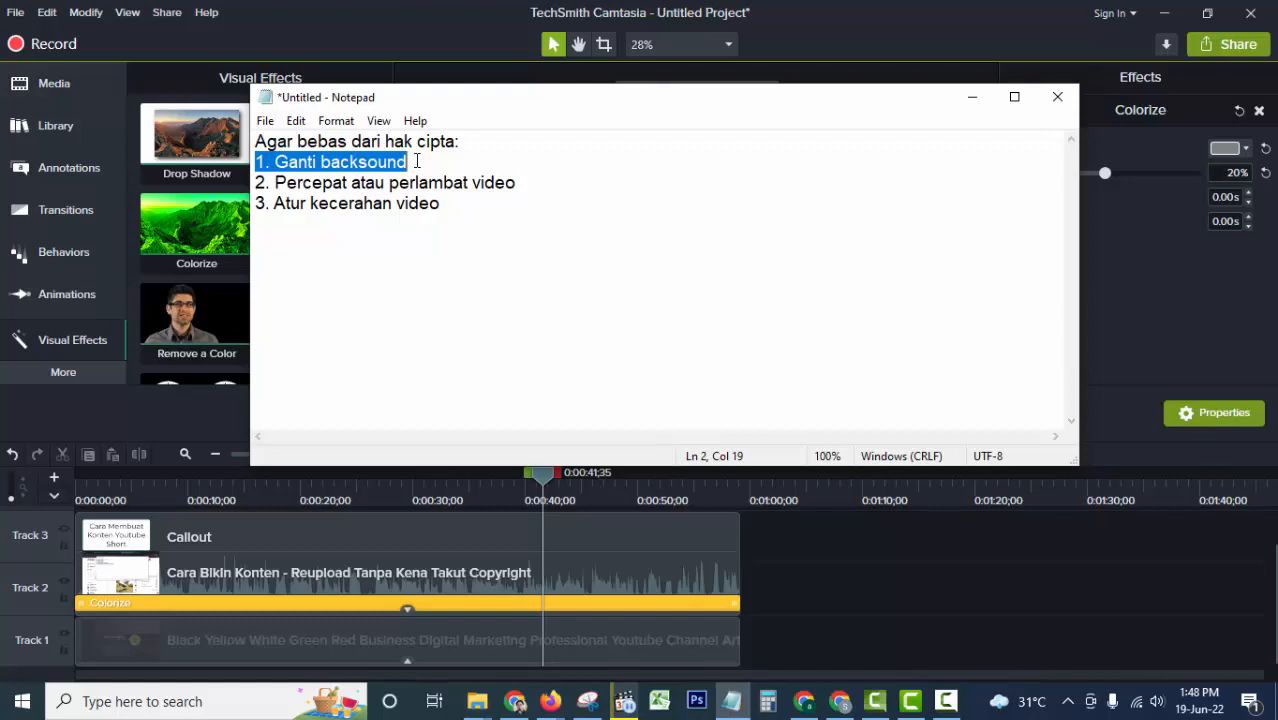
{"action": "left_click_drag", "start_coordinate": [440, 204], "coordinate": [255, 162]}
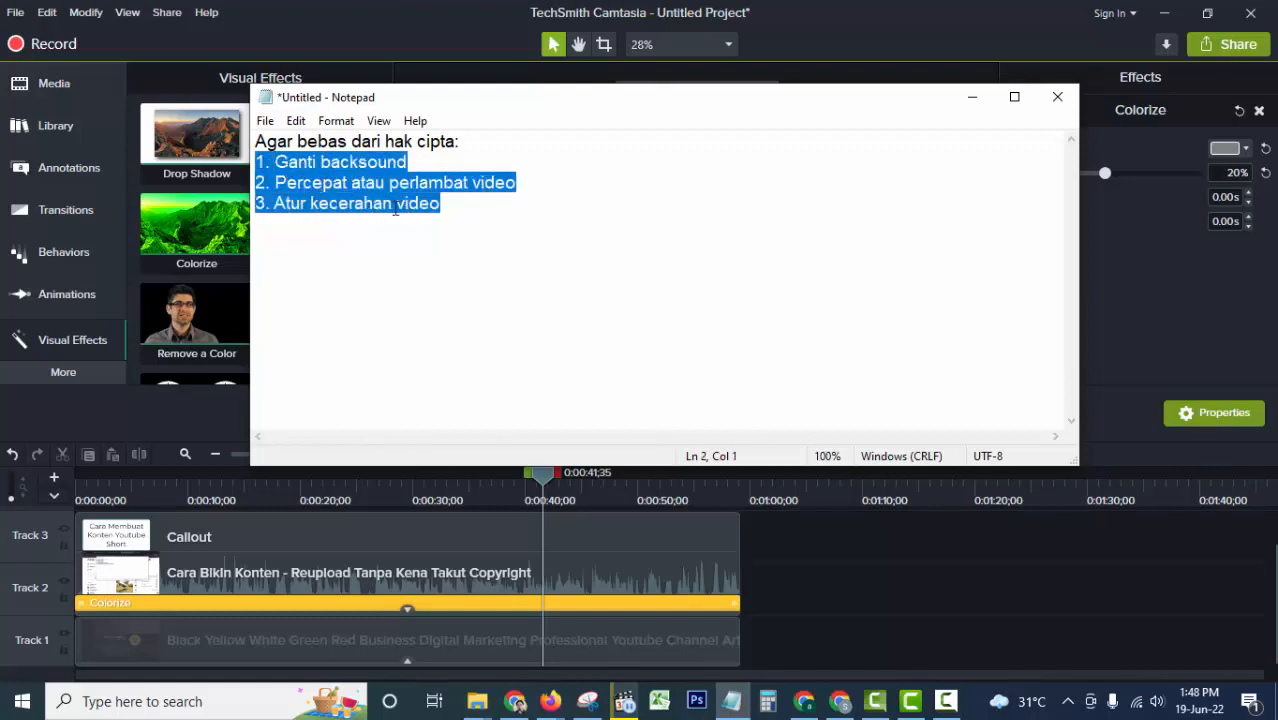